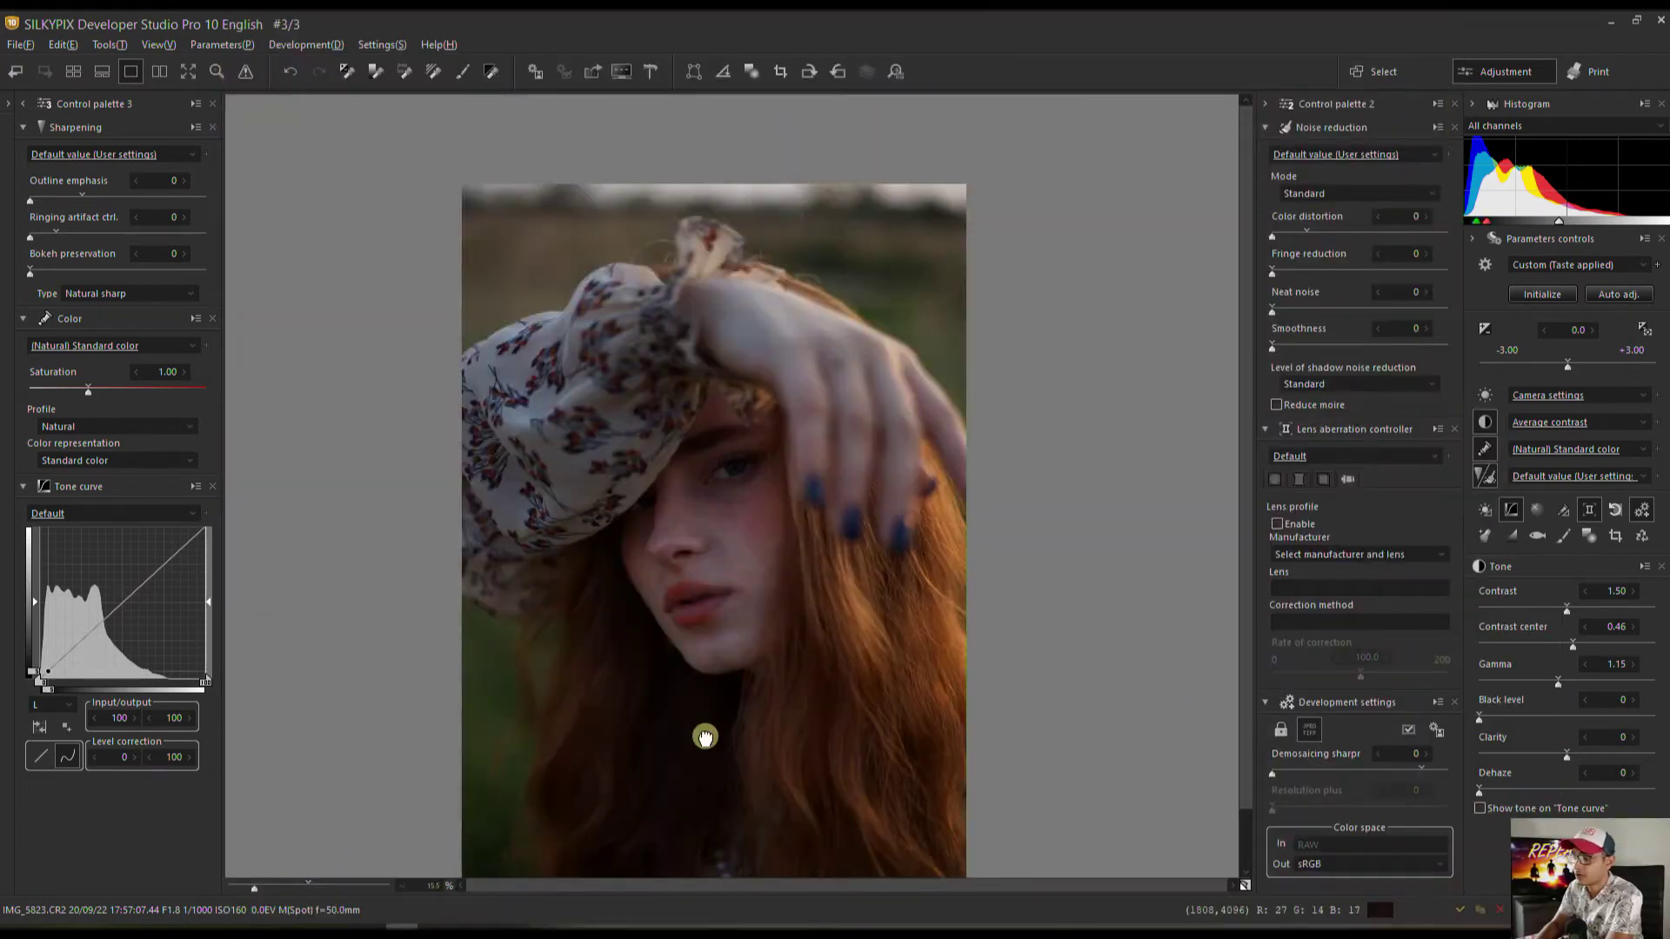
Enable the lens profile correction and check the photo's metadata for the camera maker and lens used.
{"action": "left_click_drag", "start_coordinate": [704, 737], "coordinate": [697, 674]}
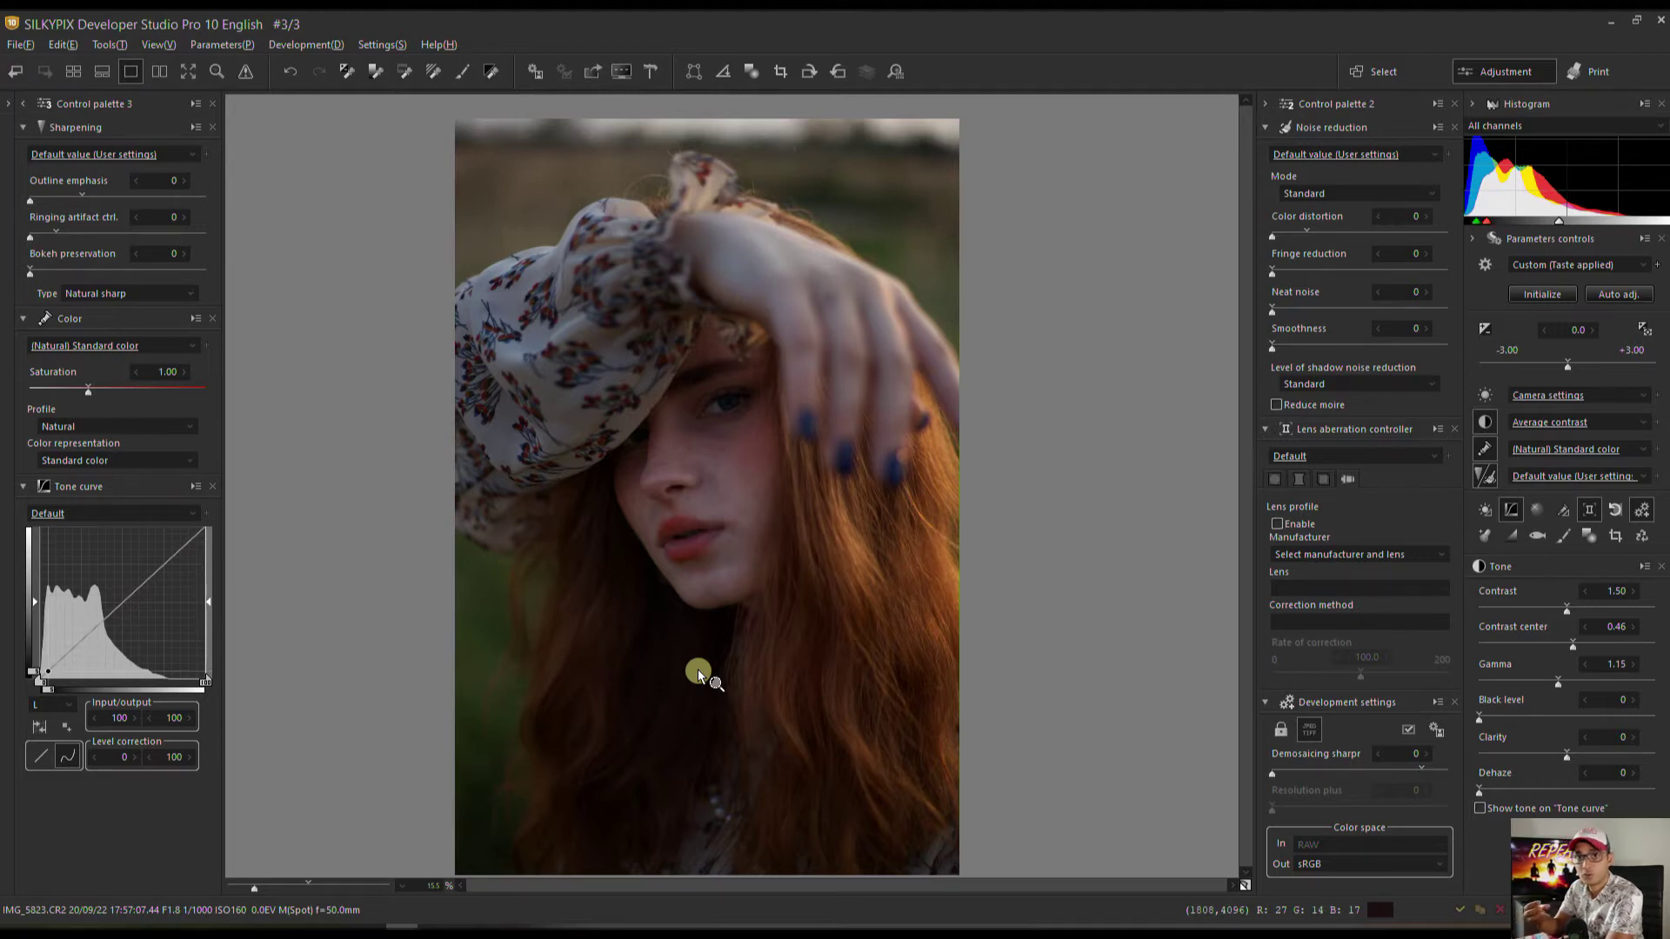
{"action": "left_click", "coordinate": [1277, 524]}
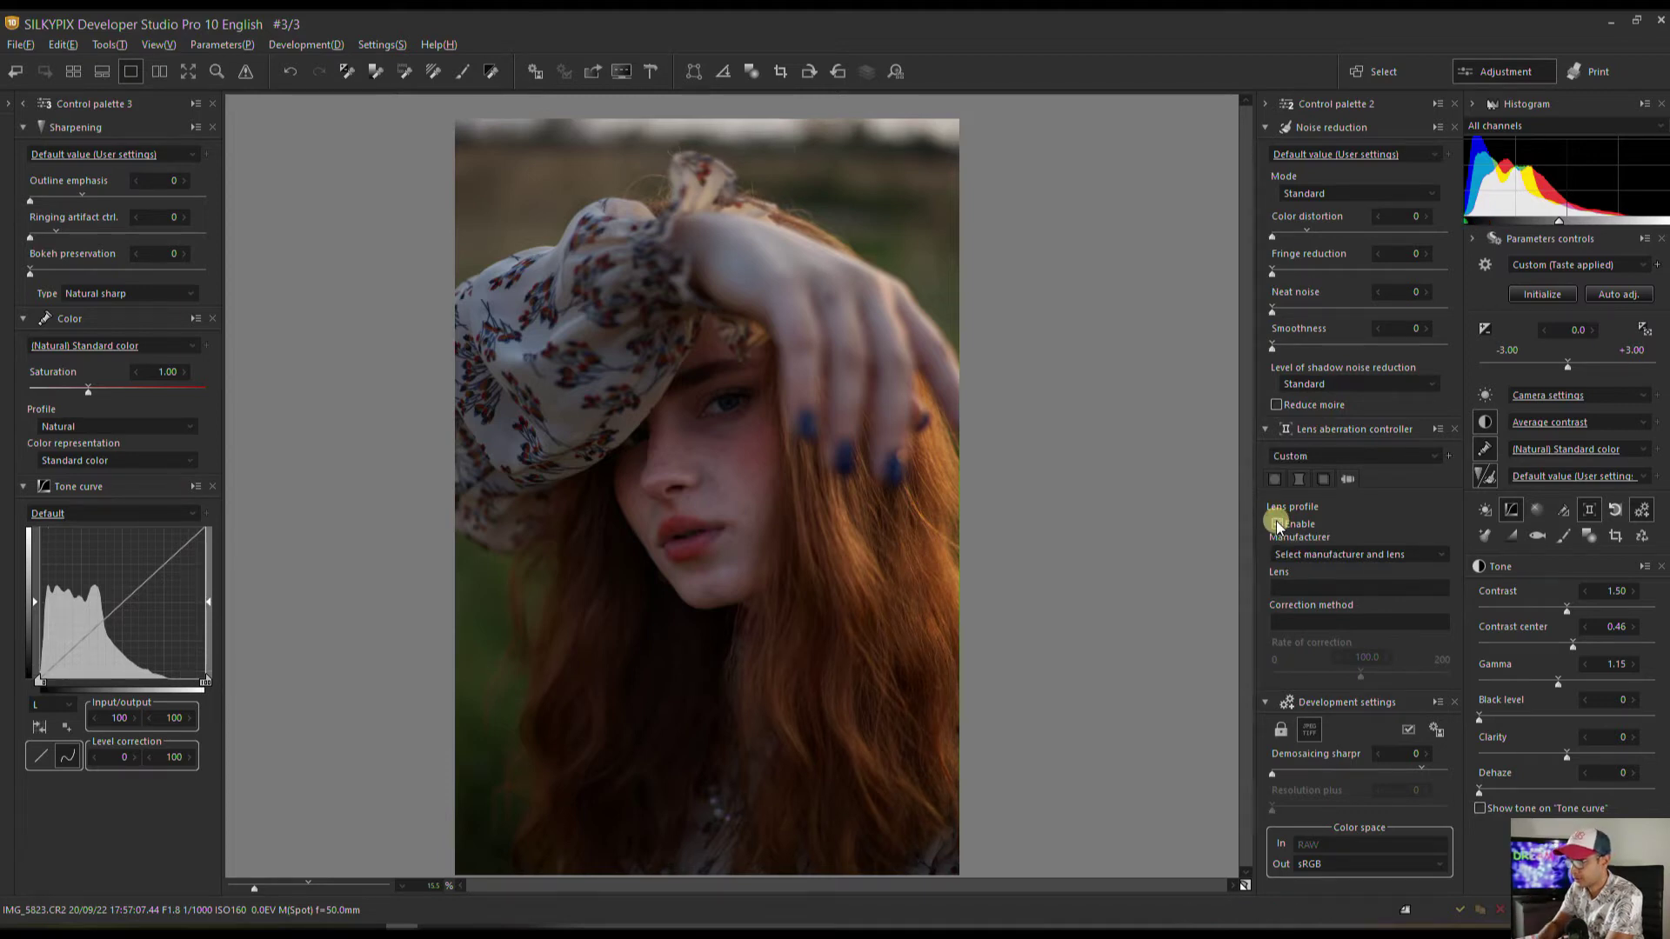
{"action": "left_click", "coordinate": [7, 105]}
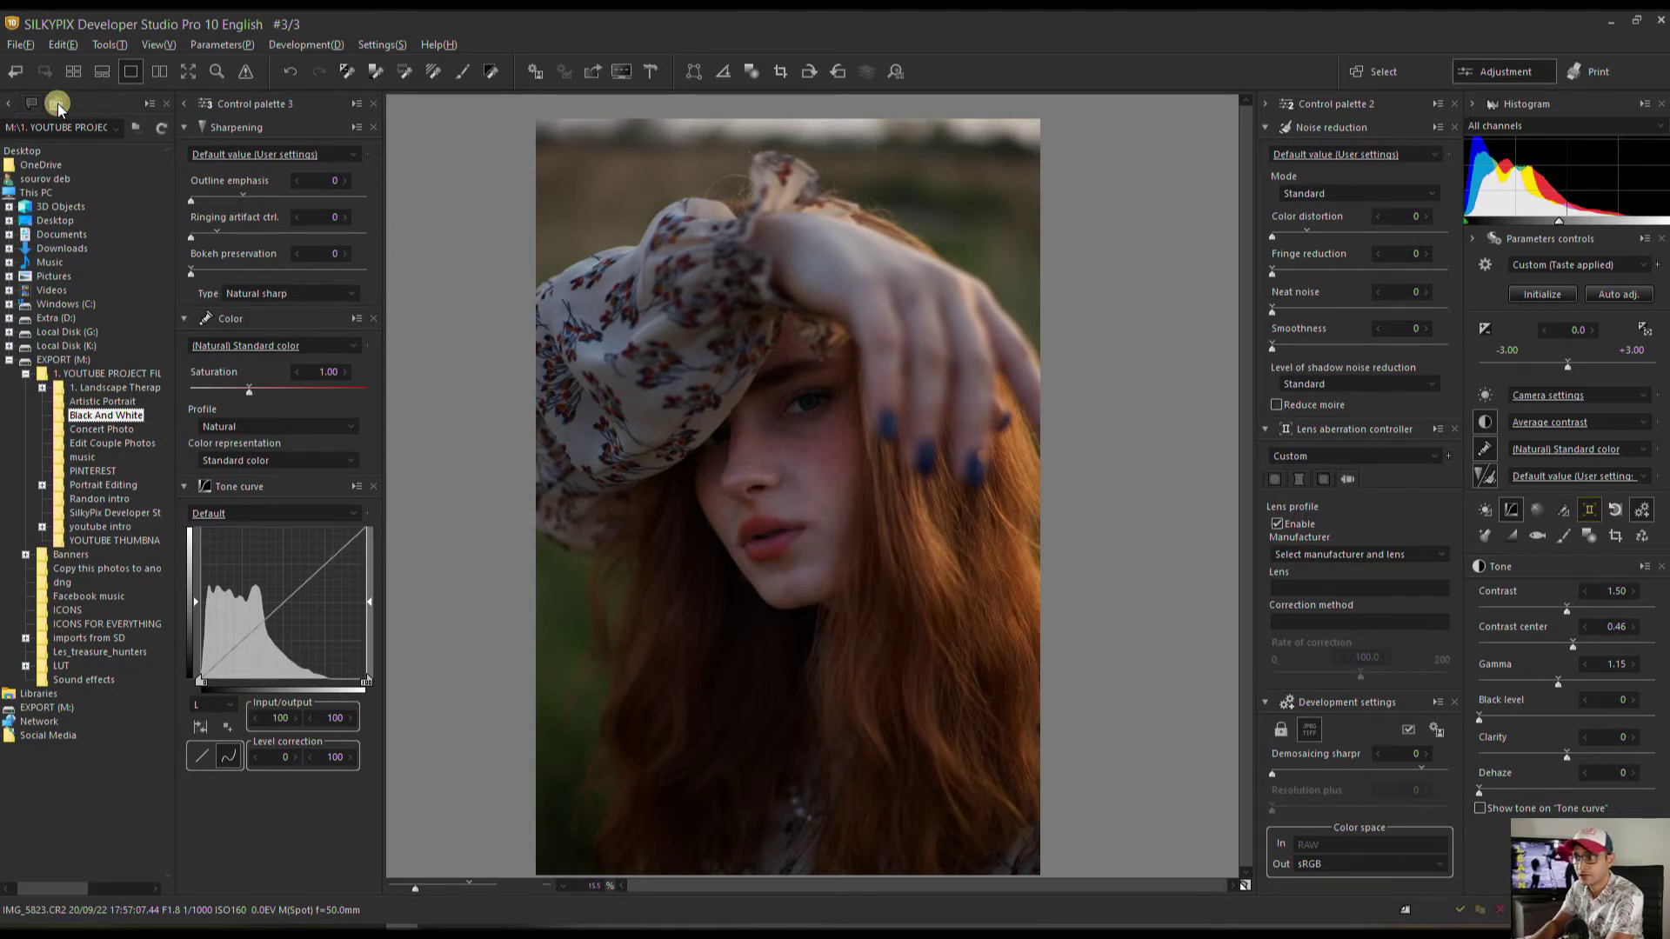
{"action": "left_click", "coordinate": [33, 104]}
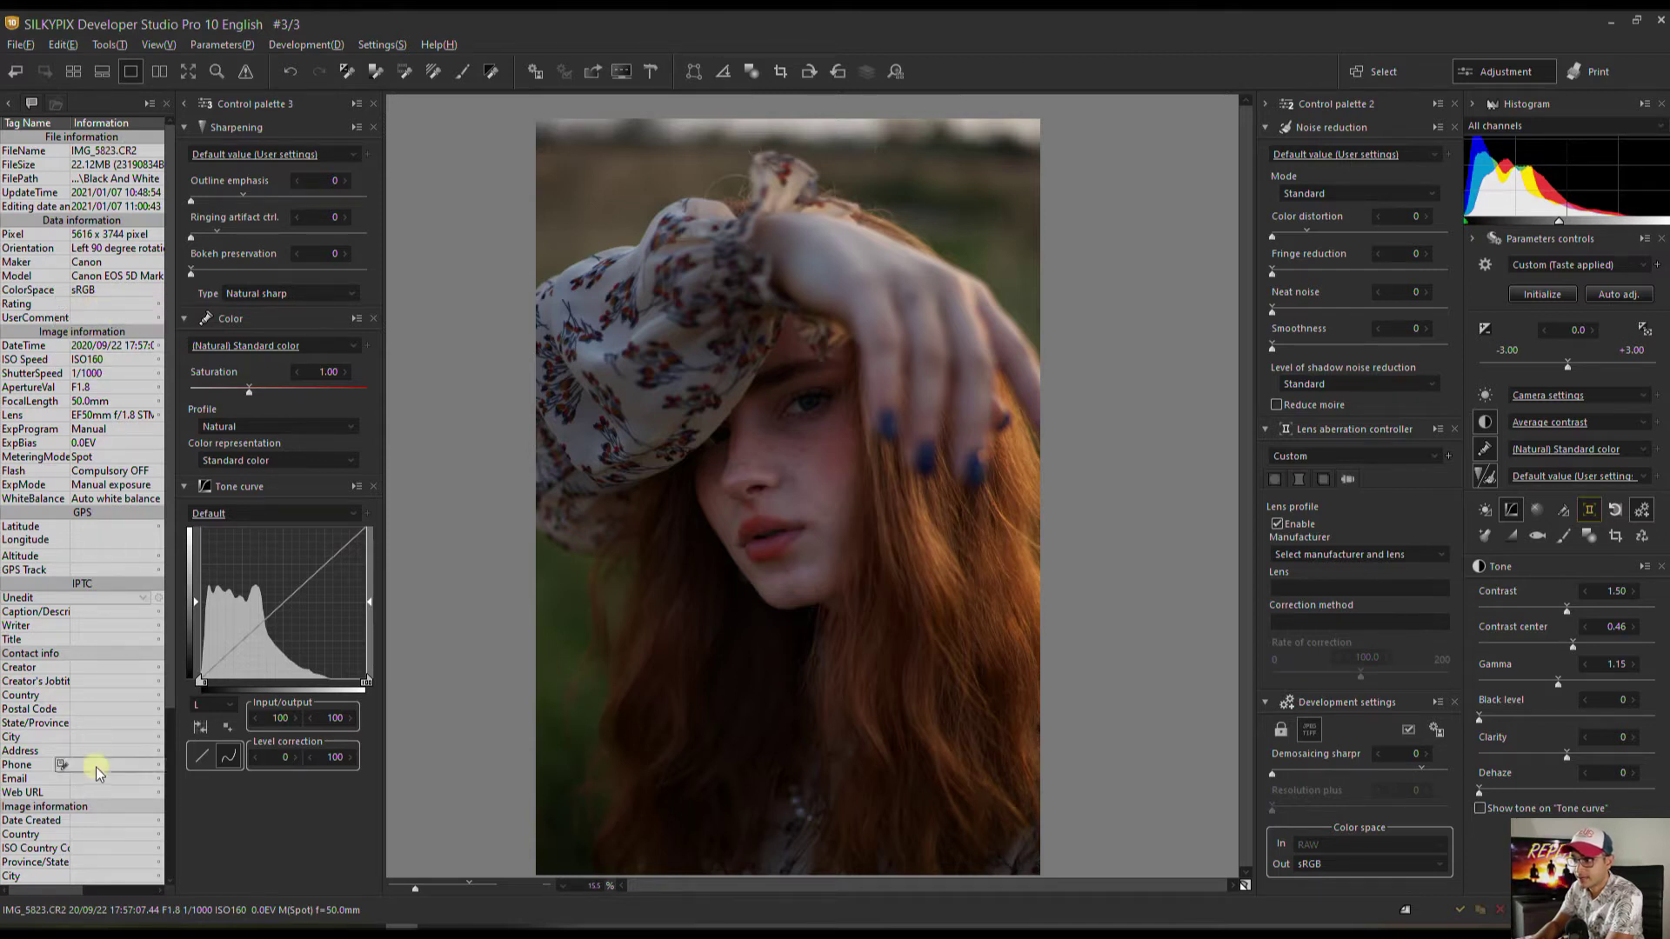
{"action": "left_click_drag", "start_coordinate": [56, 890], "coordinate": [65, 889]}
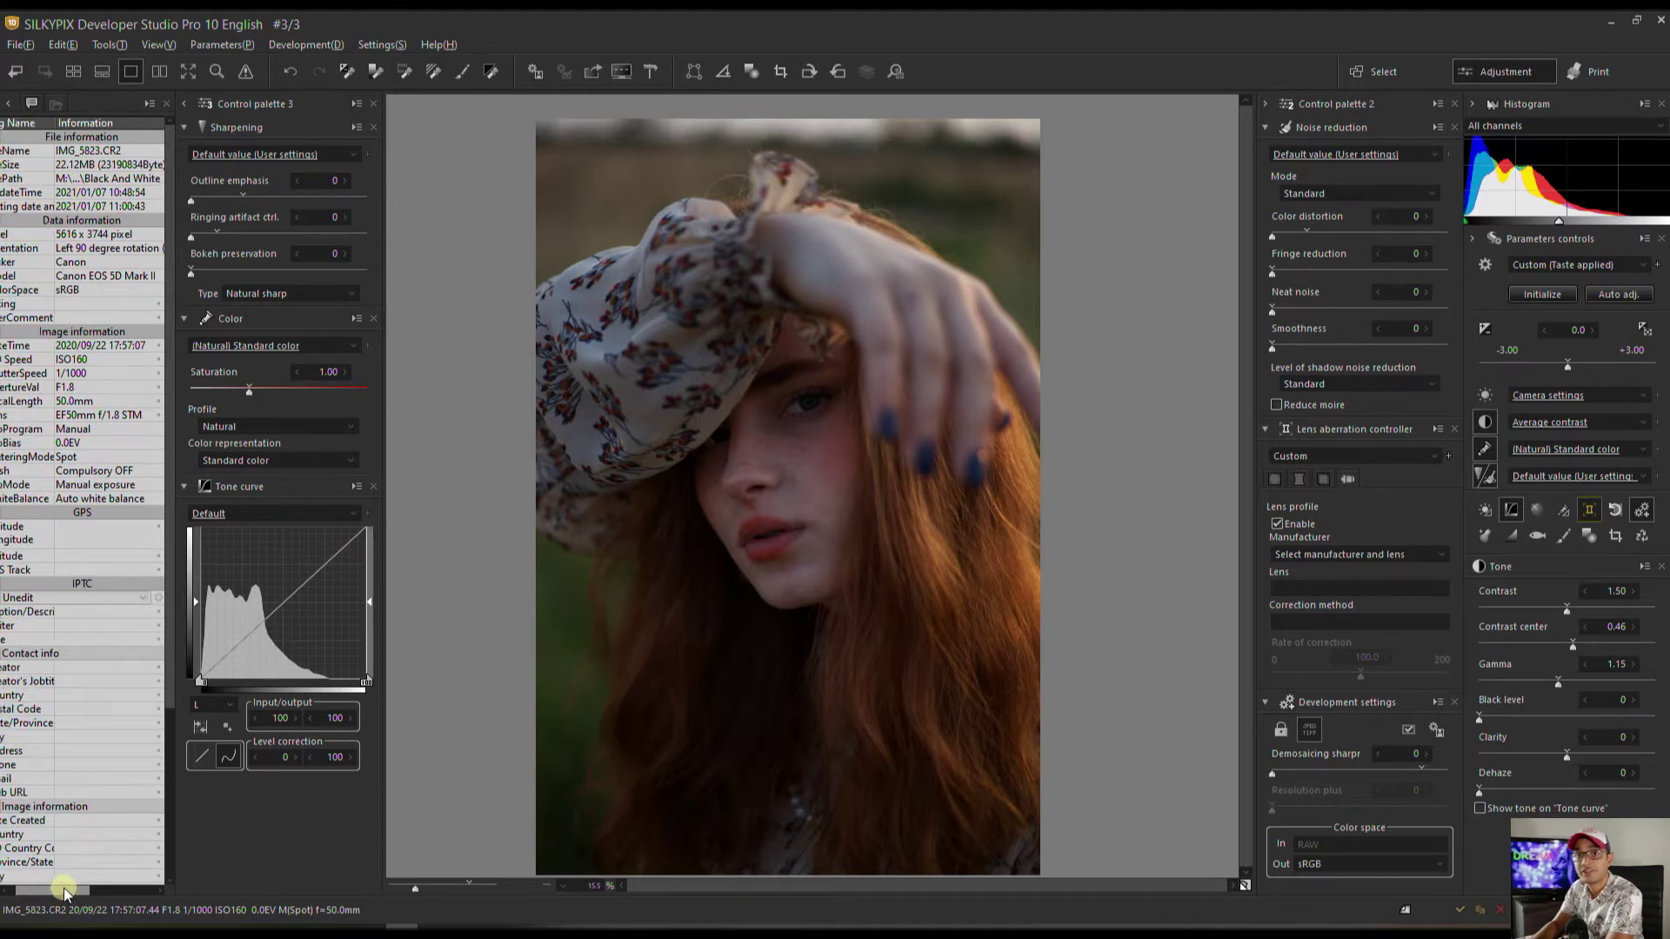
Set the lens profile manufacturer to Canon and the lens to Canon EF 50mm f/1.8 MkII, then hide the photo information.
{"action": "left_click", "coordinate": [1331, 557]}
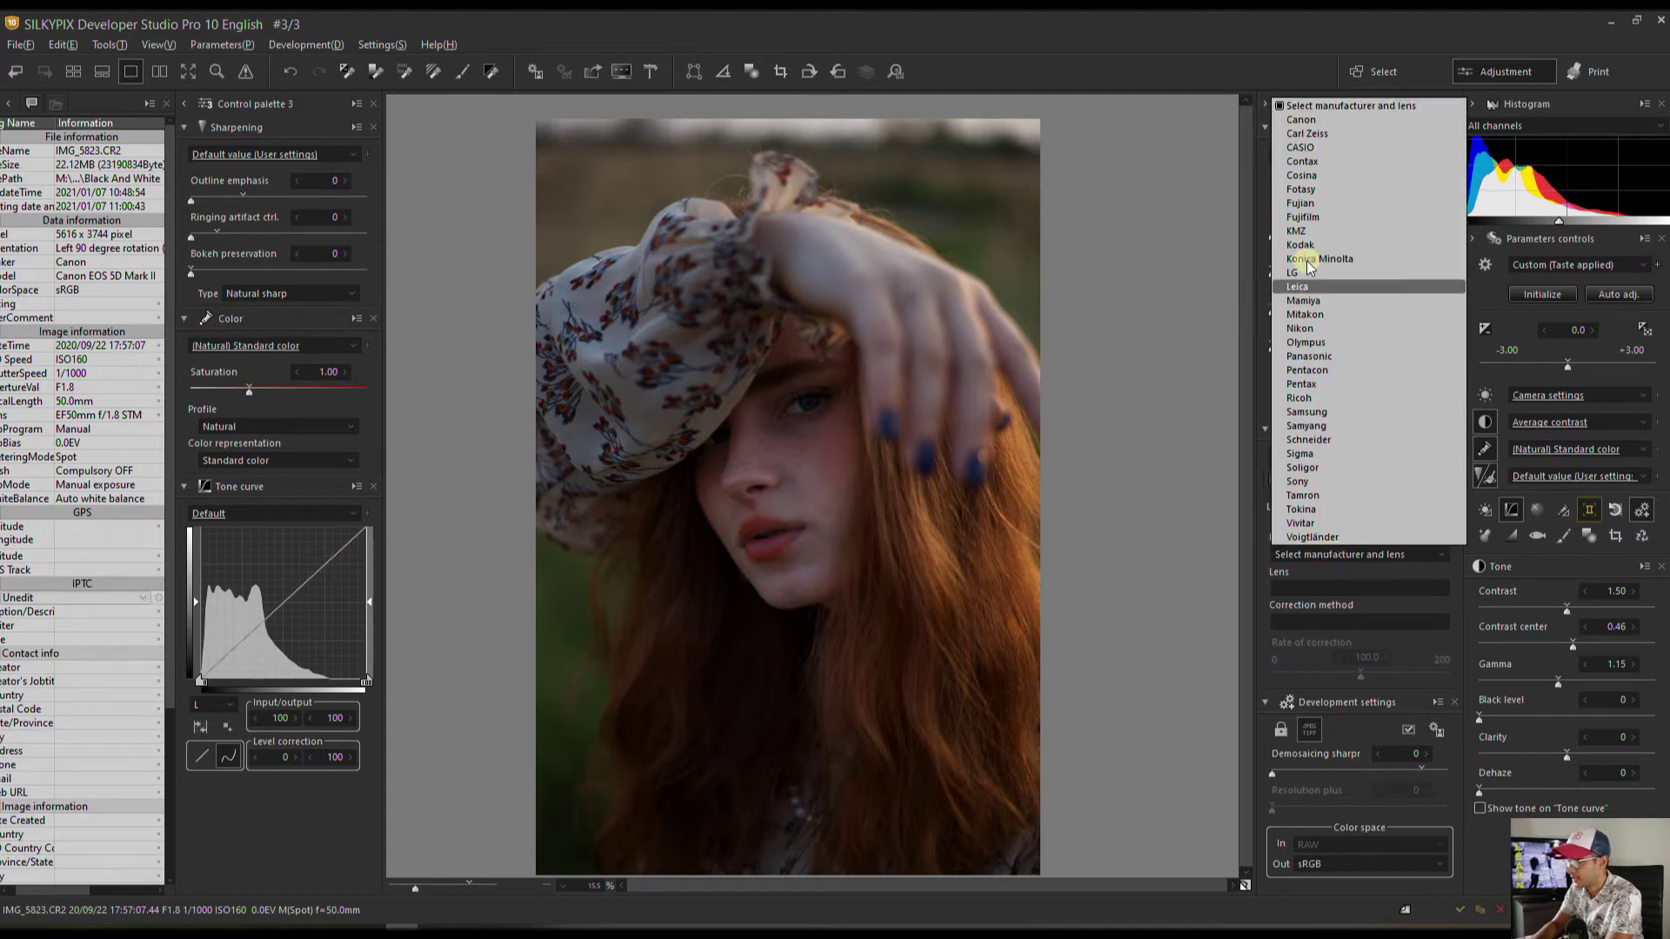
{"action": "left_click", "coordinate": [1302, 120]}
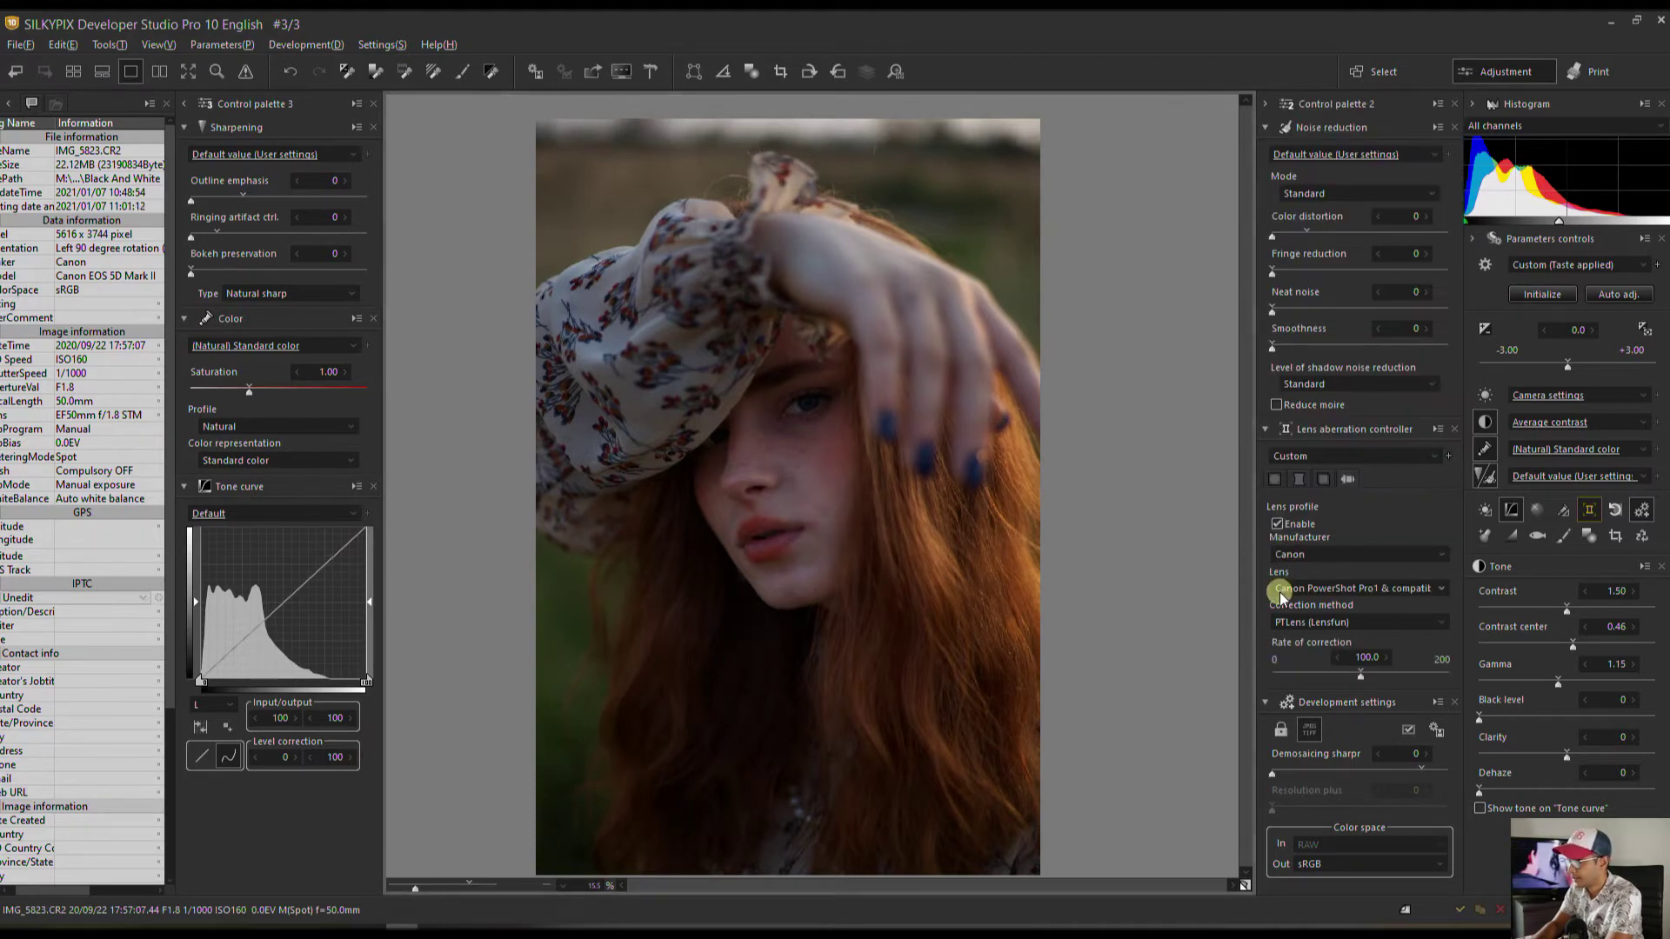
{"action": "left_click", "coordinate": [1280, 592]}
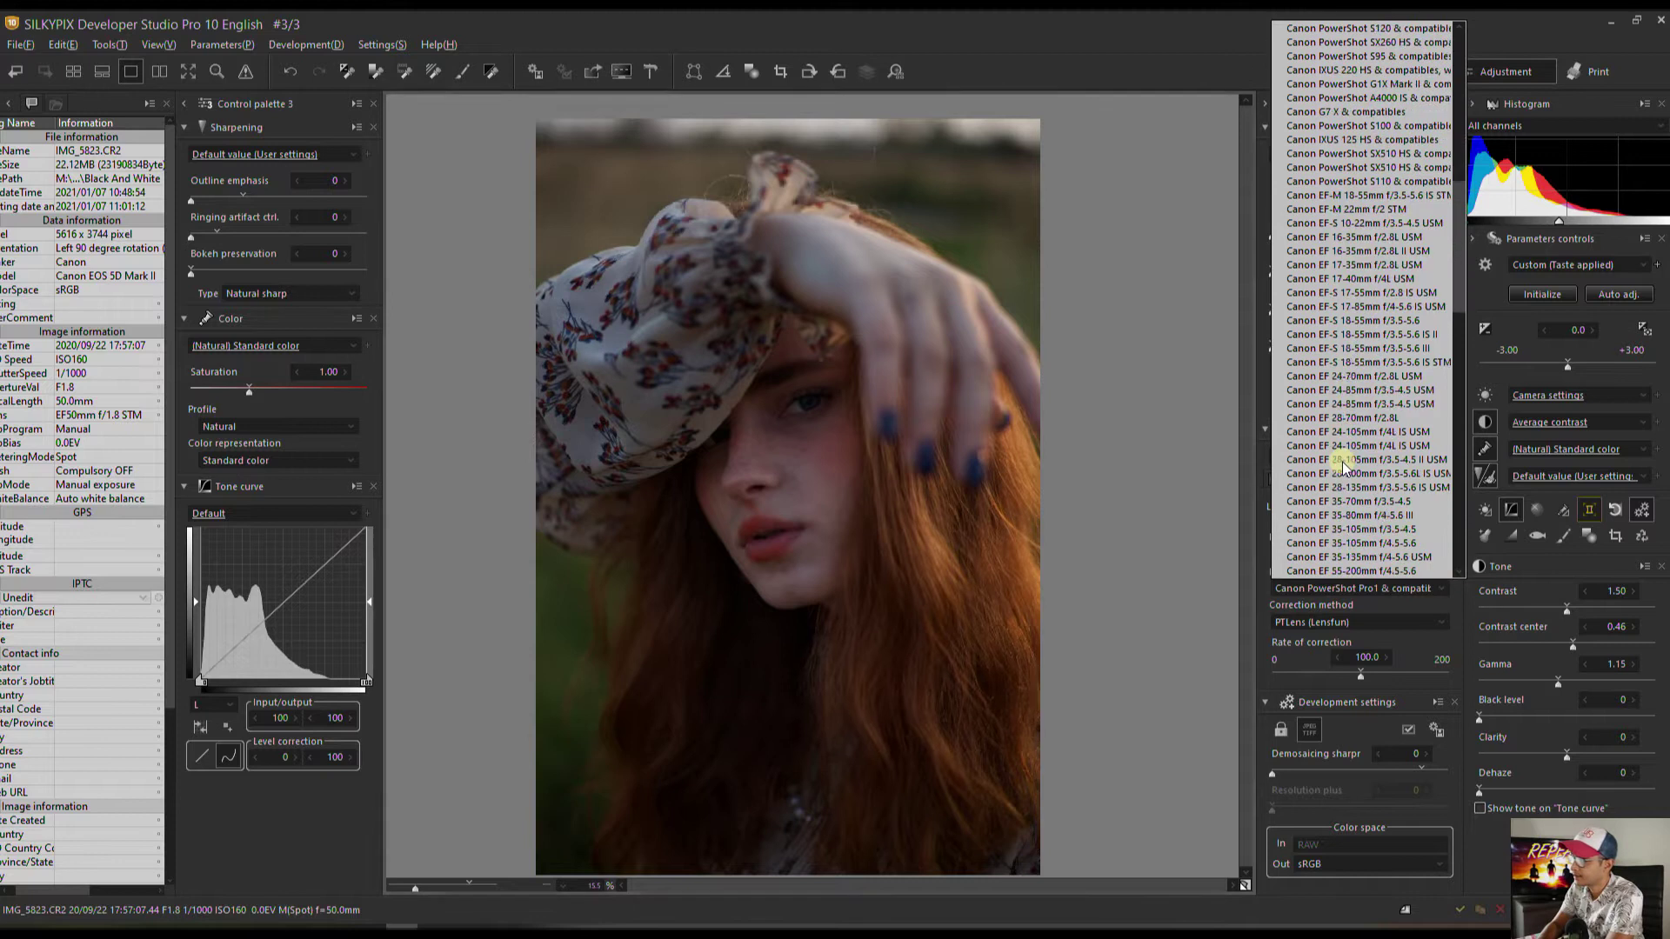
{"action": "scroll", "coordinate": [1343, 467], "scroll_direction": "down", "scroll_amount": 15}
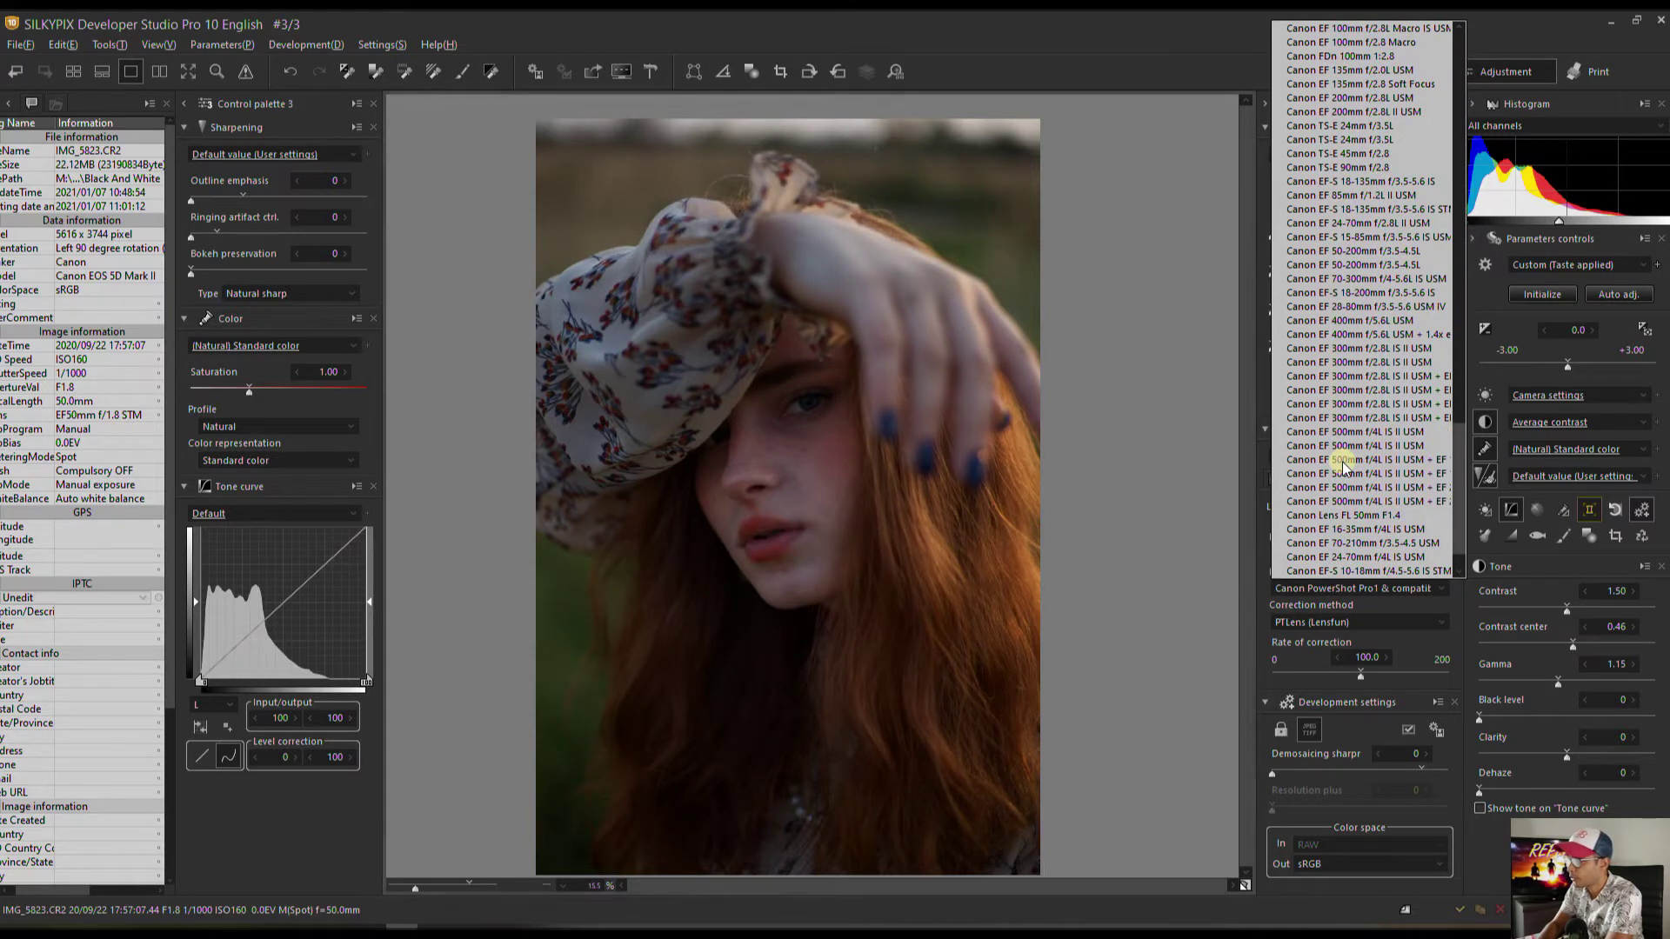
{"action": "scroll", "coordinate": [1343, 467], "scroll_direction": "down", "scroll_amount": 1}
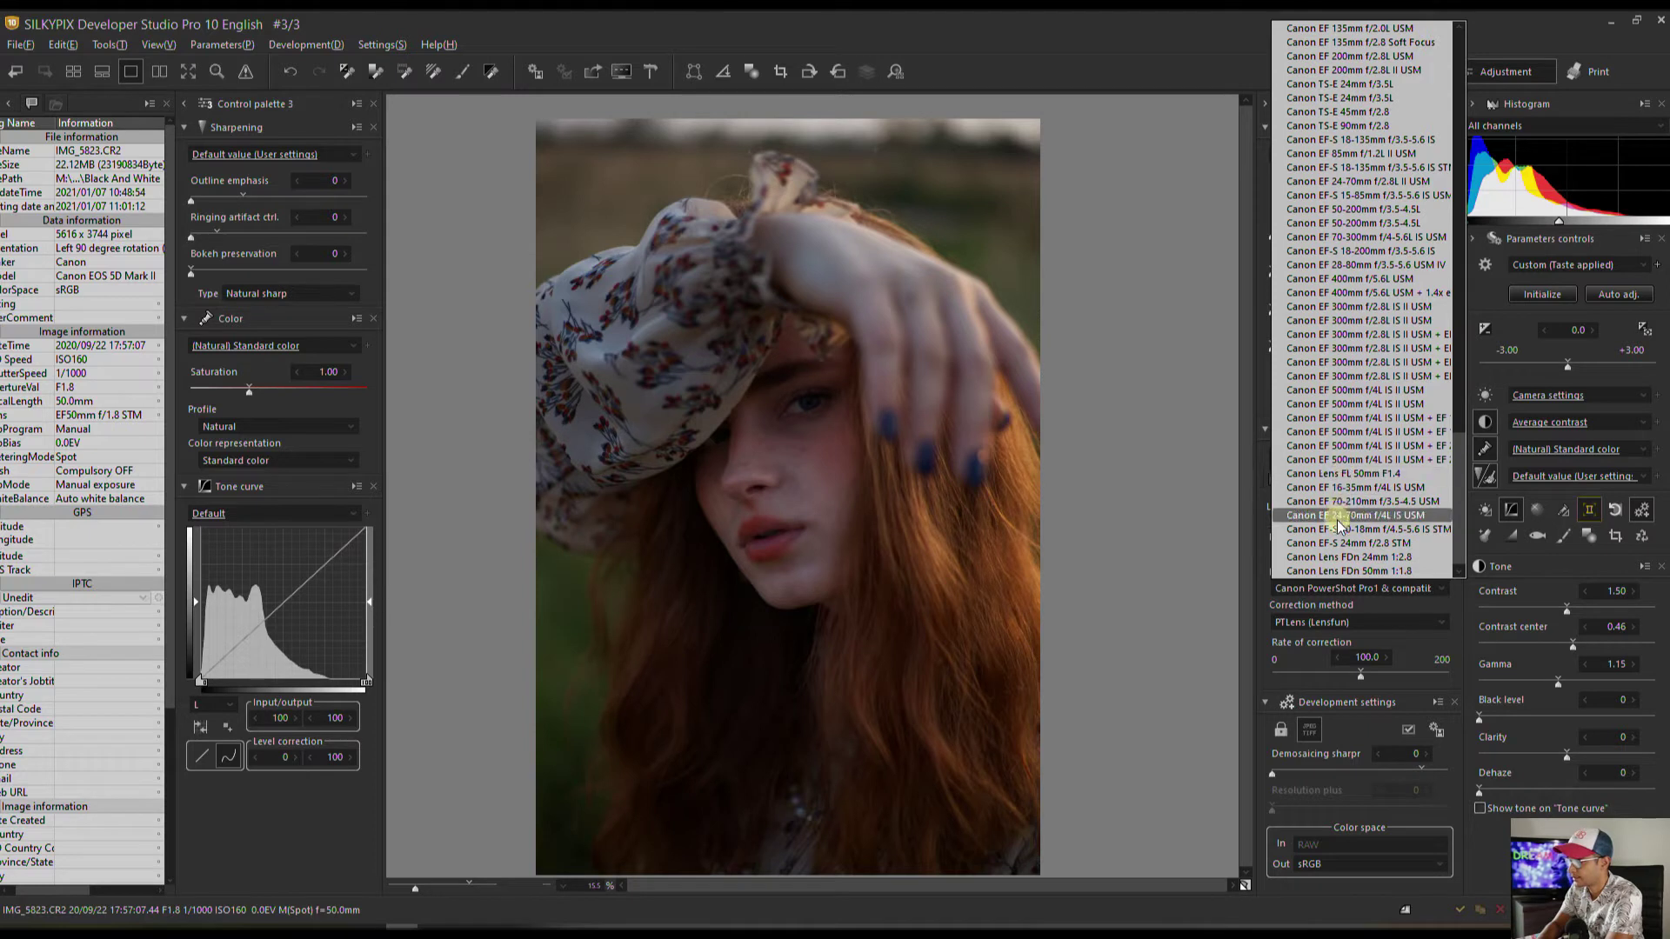
{"action": "scroll", "coordinate": [1342, 487], "scroll_direction": "up", "scroll_amount": 8}
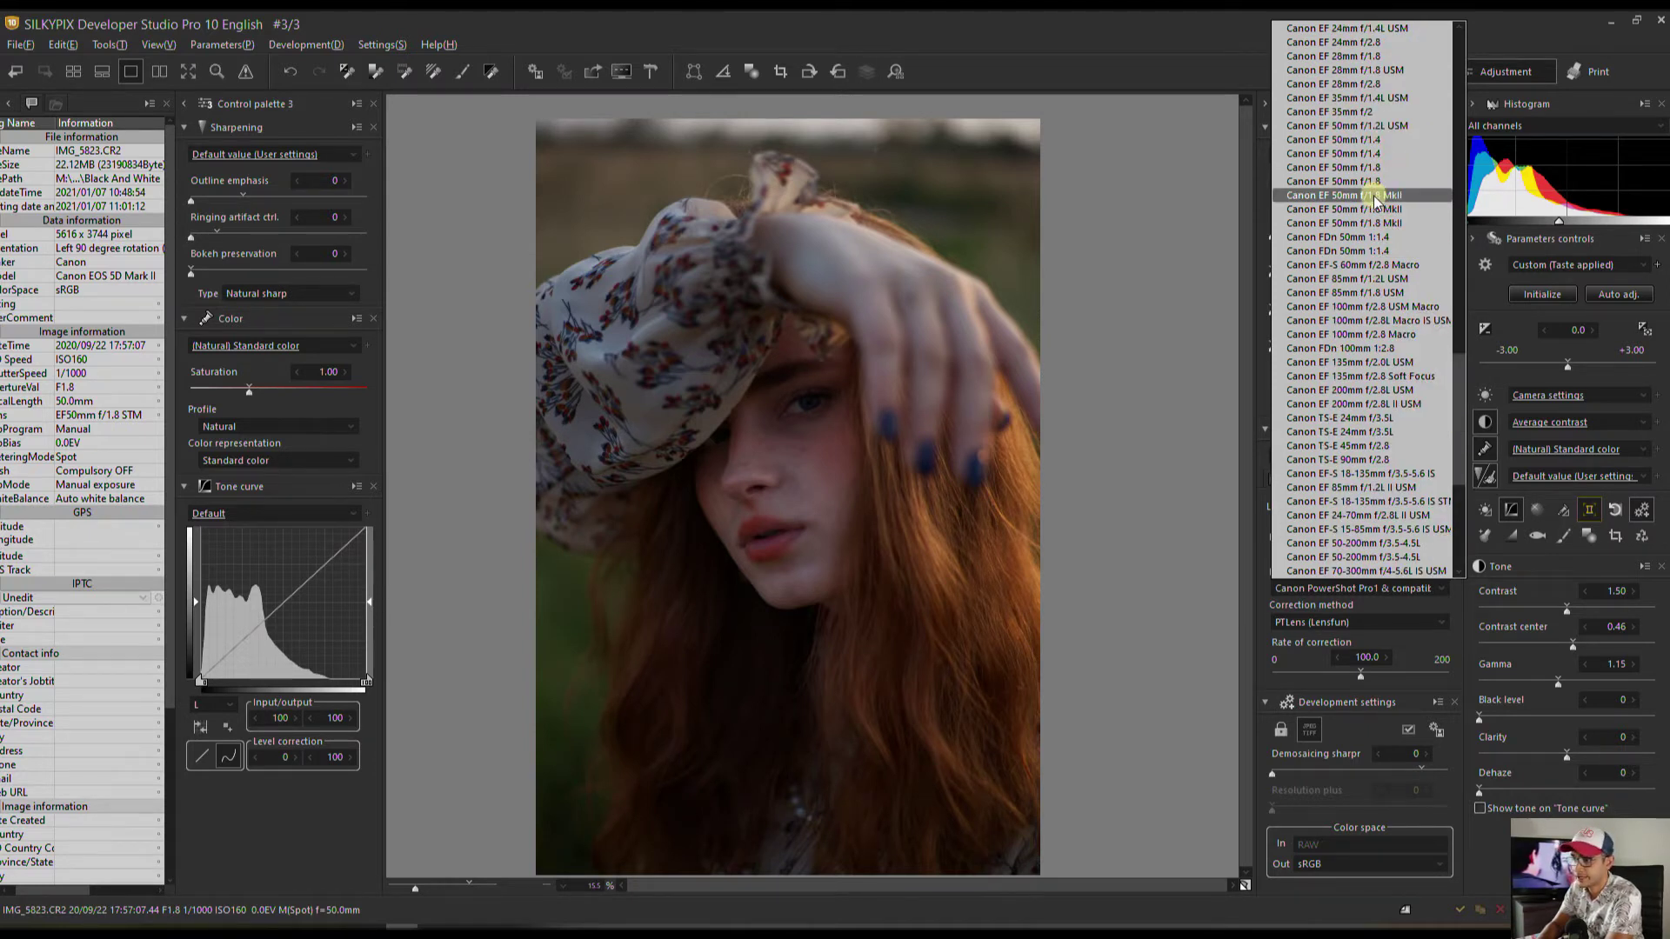
{"action": "left_click", "coordinate": [1374, 195]}
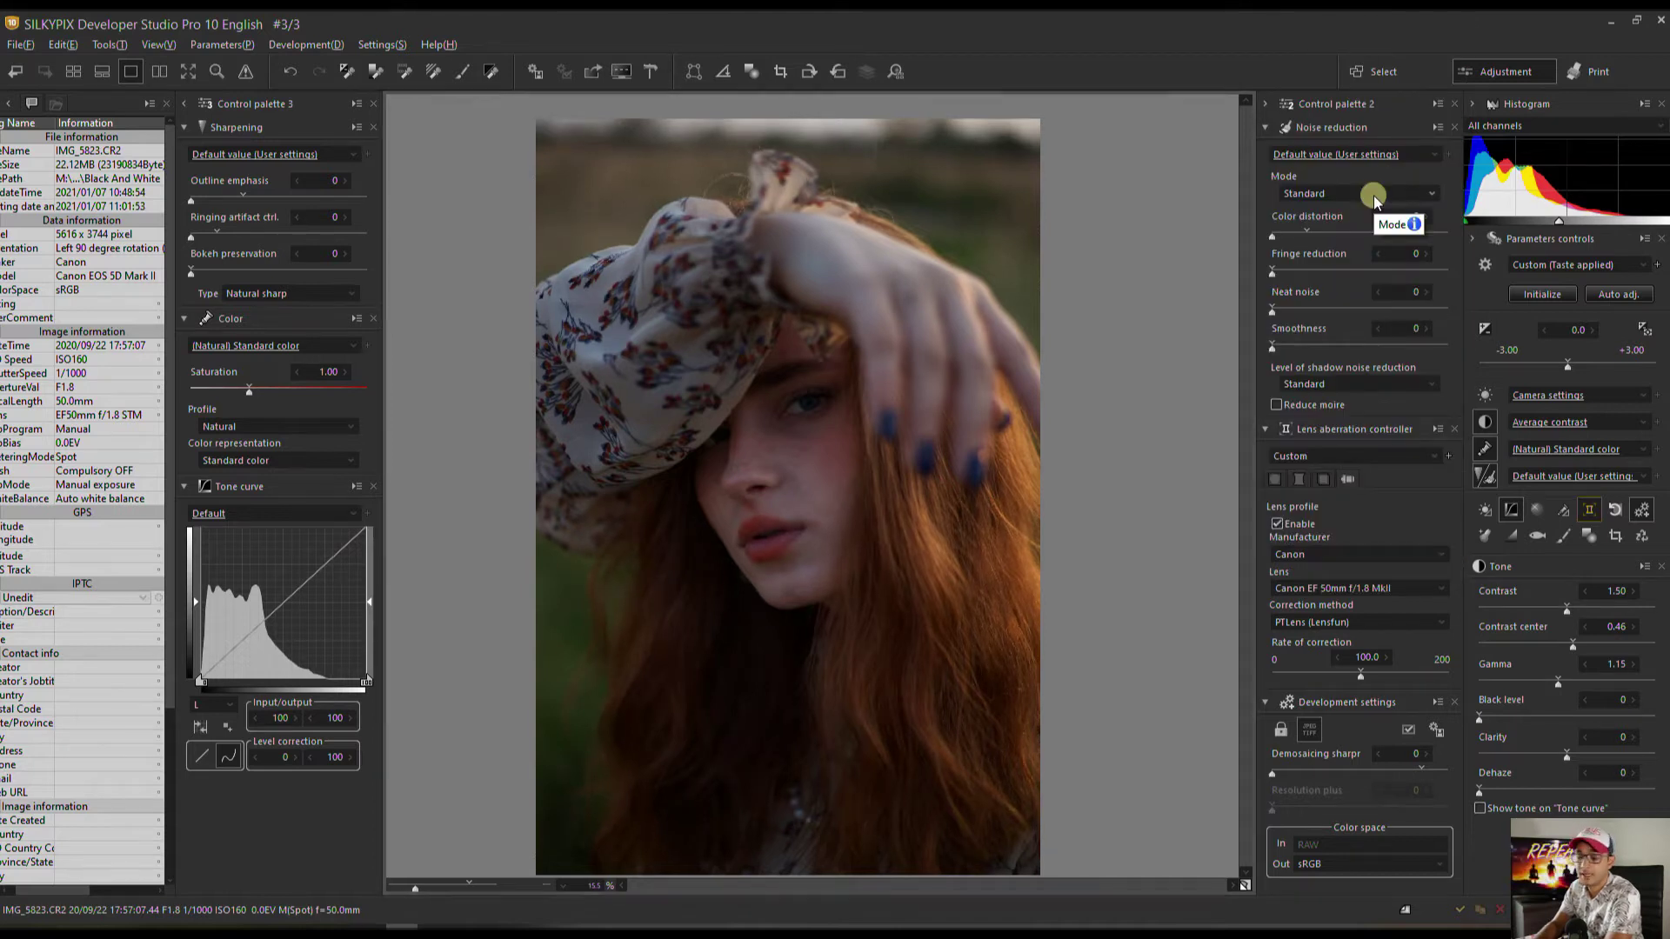
{"action": "left_click", "coordinate": [5, 105]}
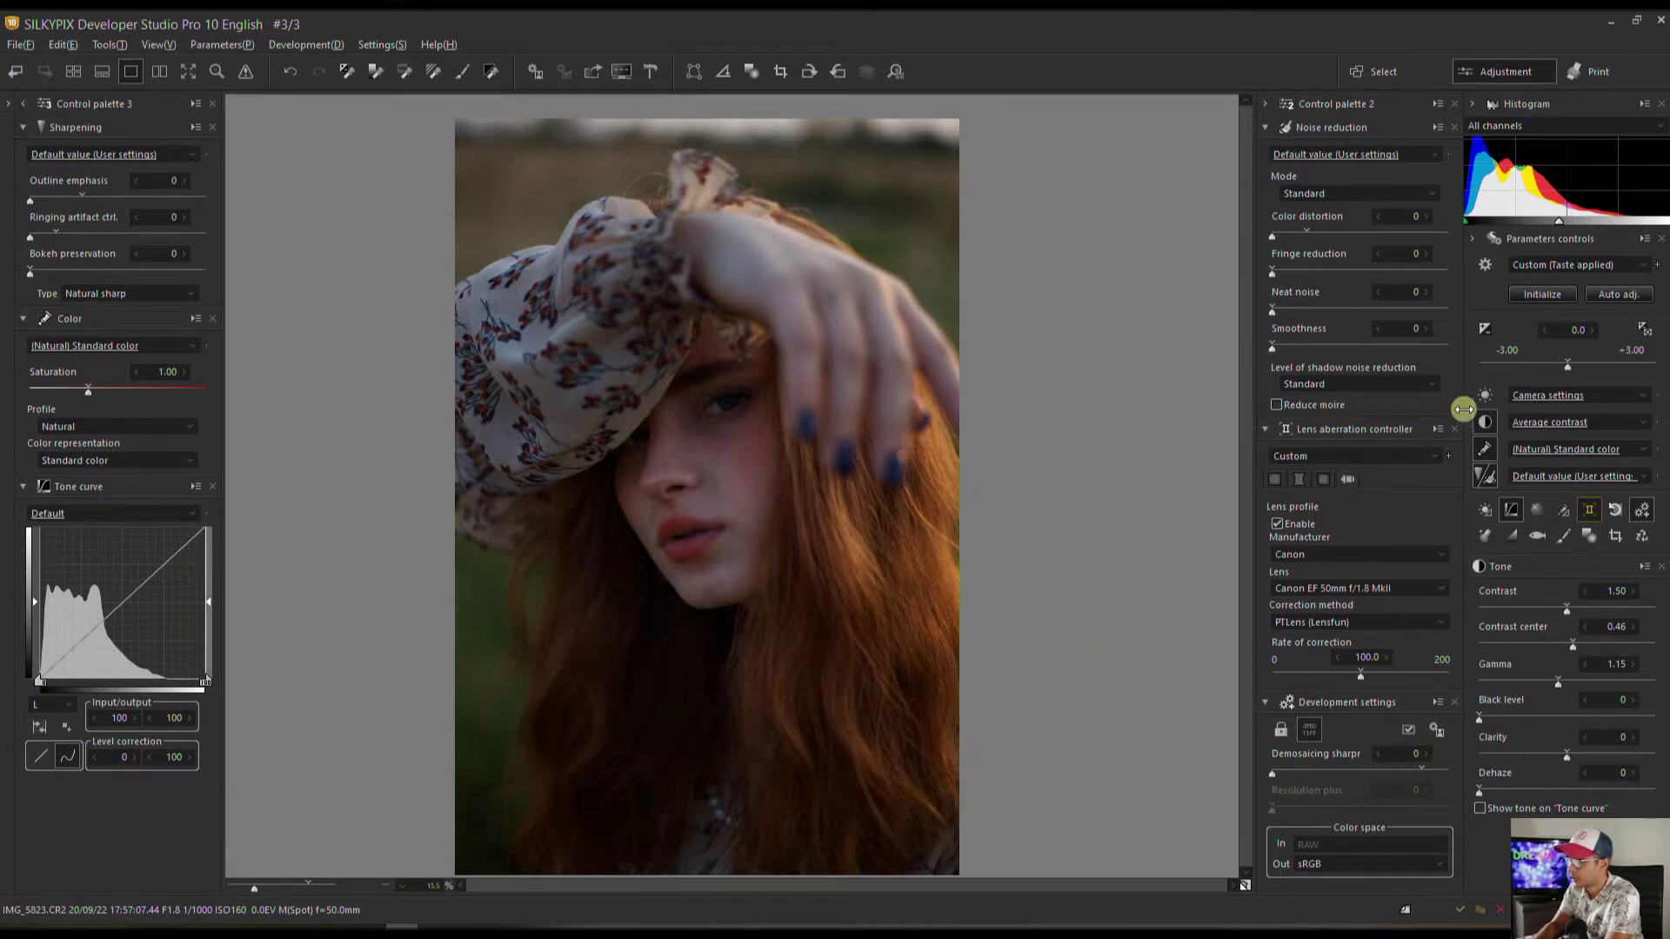
Change the exposure/luminance mode to Dodge HDR and set its strength to 21.
{"action": "left_click", "coordinate": [1484, 327]}
{"action": "left_click", "coordinate": [1525, 603]}
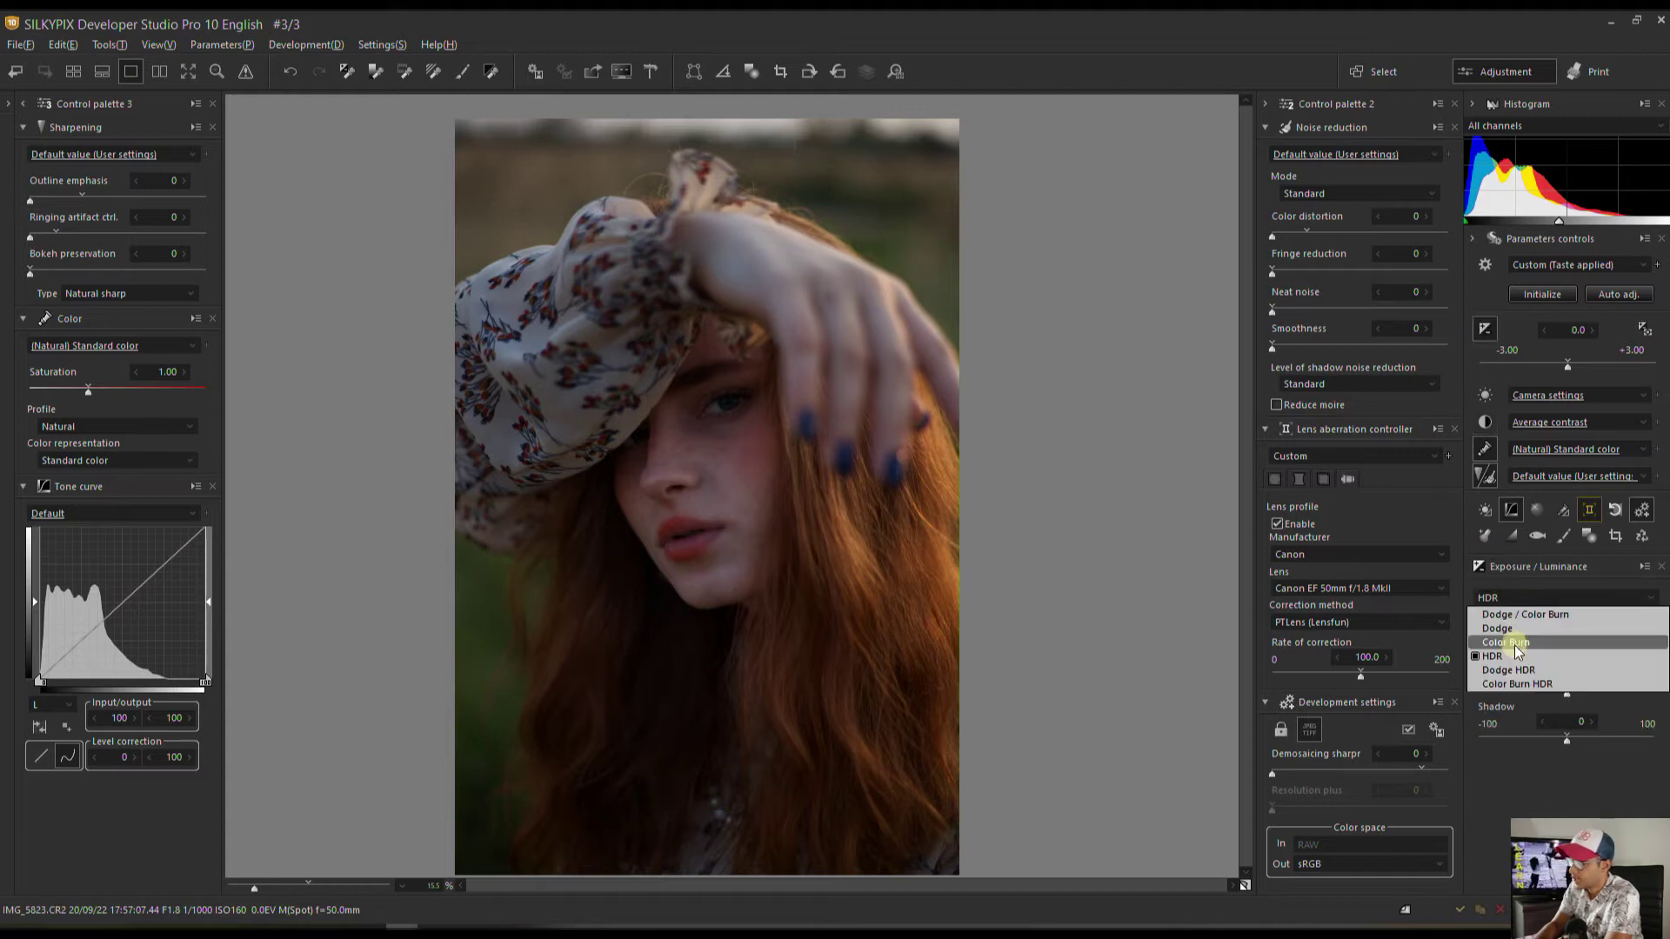
{"action": "left_click", "coordinate": [1505, 681]}
{"action": "left_click", "coordinate": [1500, 598]}
{"action": "left_click", "coordinate": [1518, 637]}
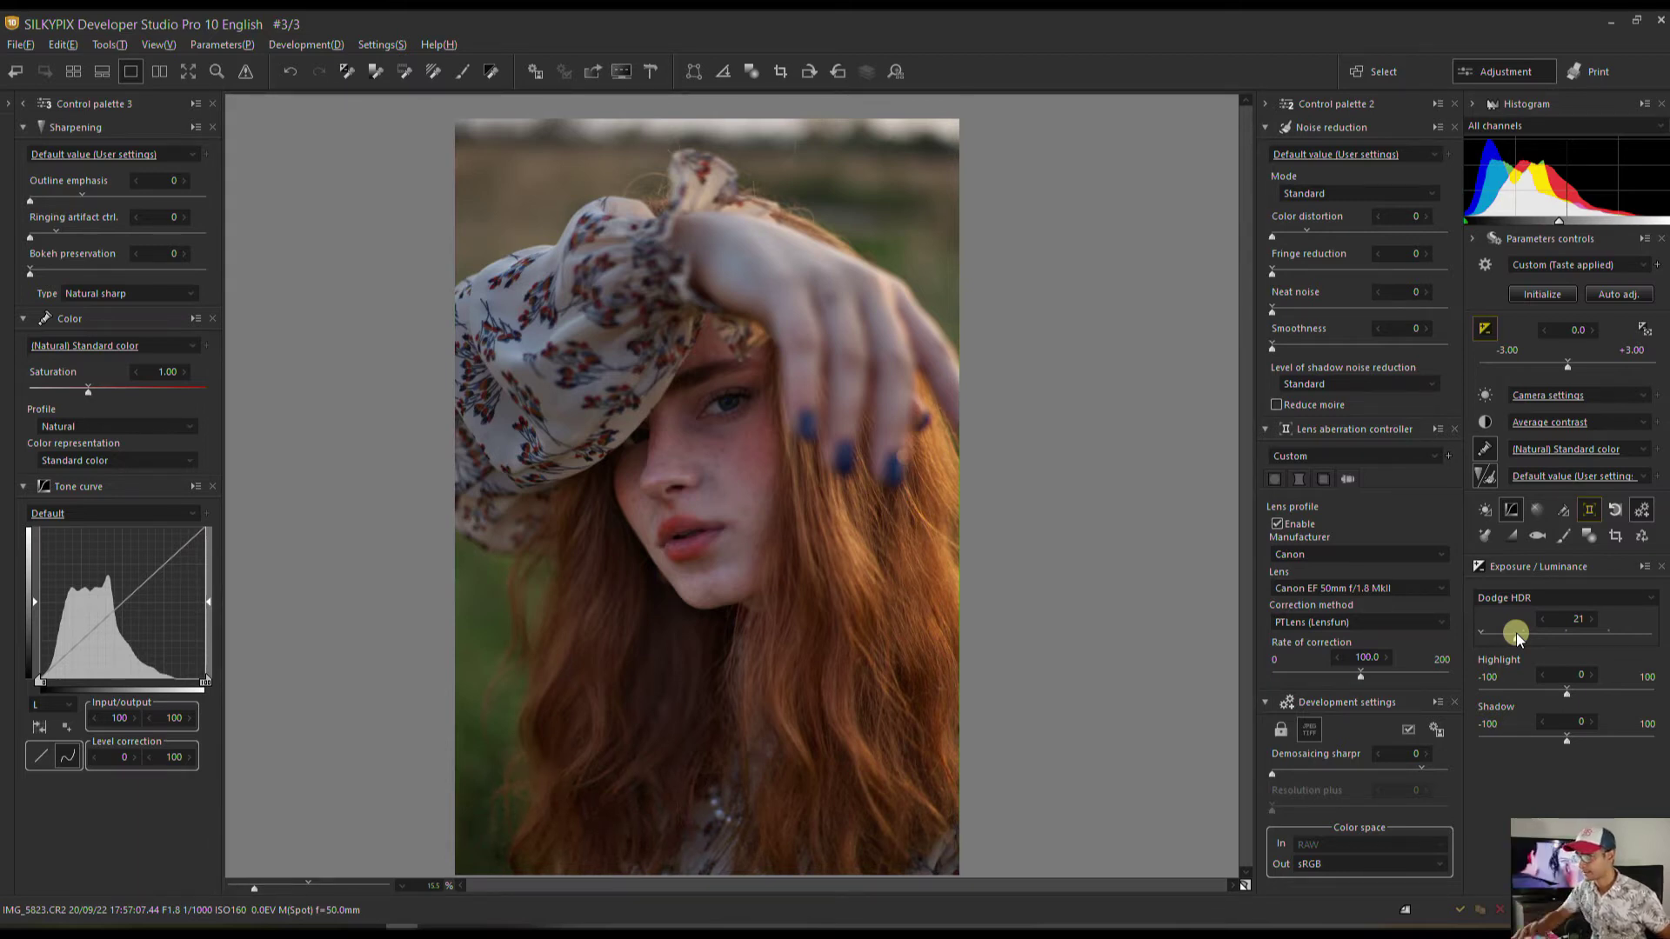
Set the white balance with the skin color tool by sampling the skin on the woman's cheek.
{"action": "left_click", "coordinate": [1490, 395]}
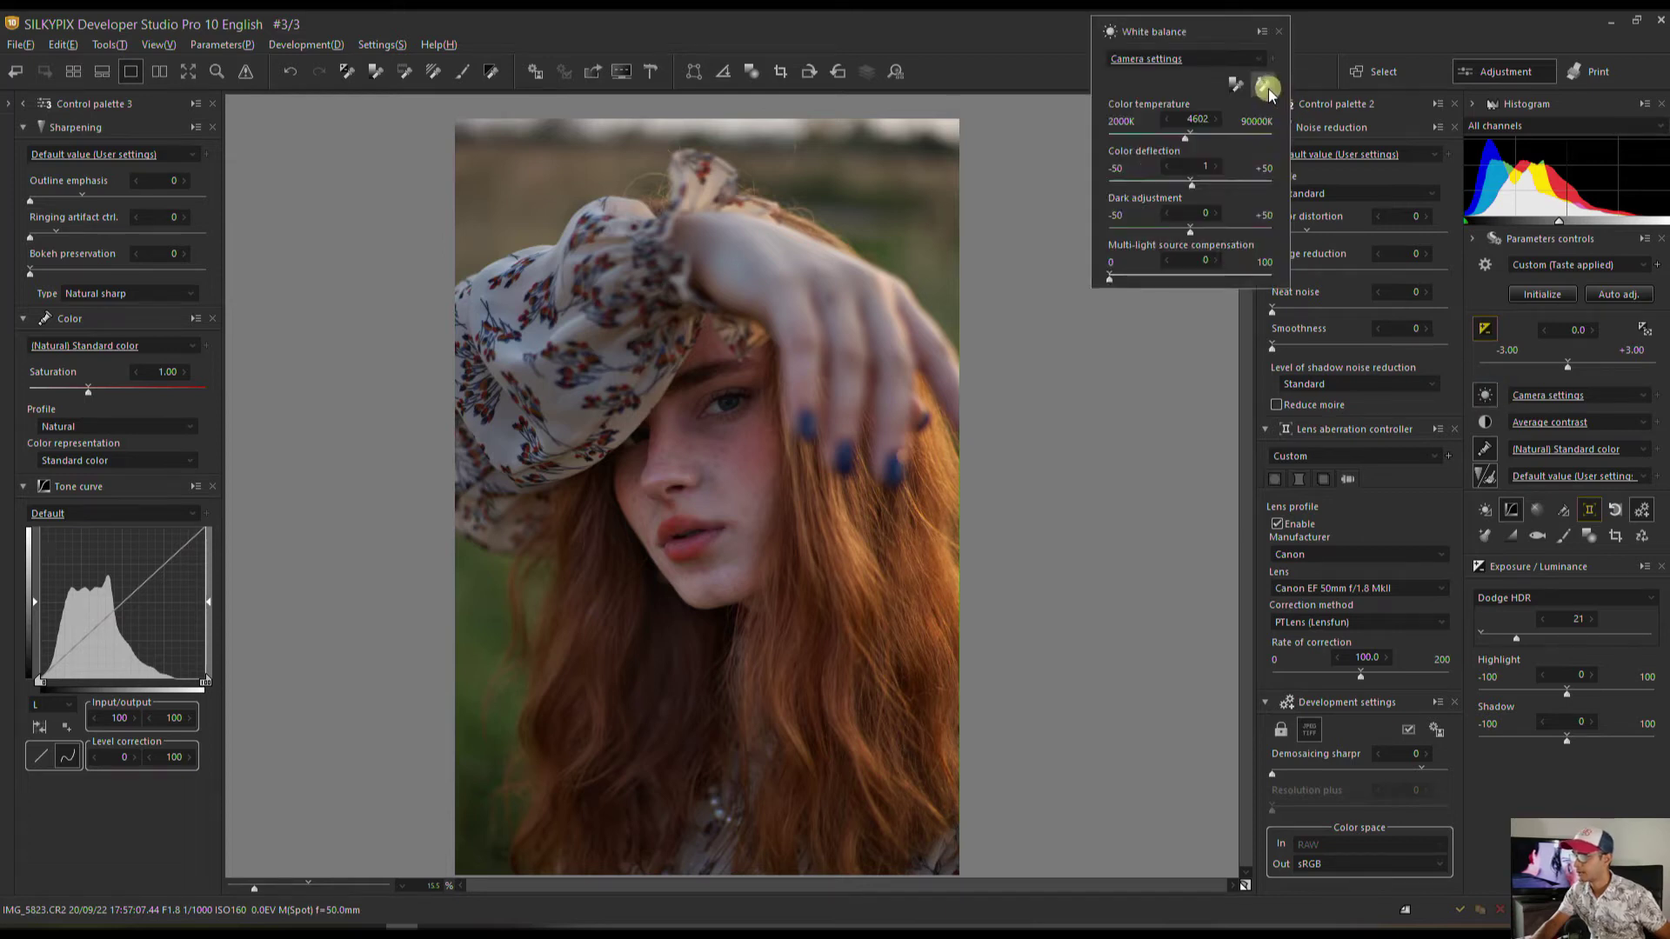
{"action": "left_click", "coordinate": [1264, 86]}
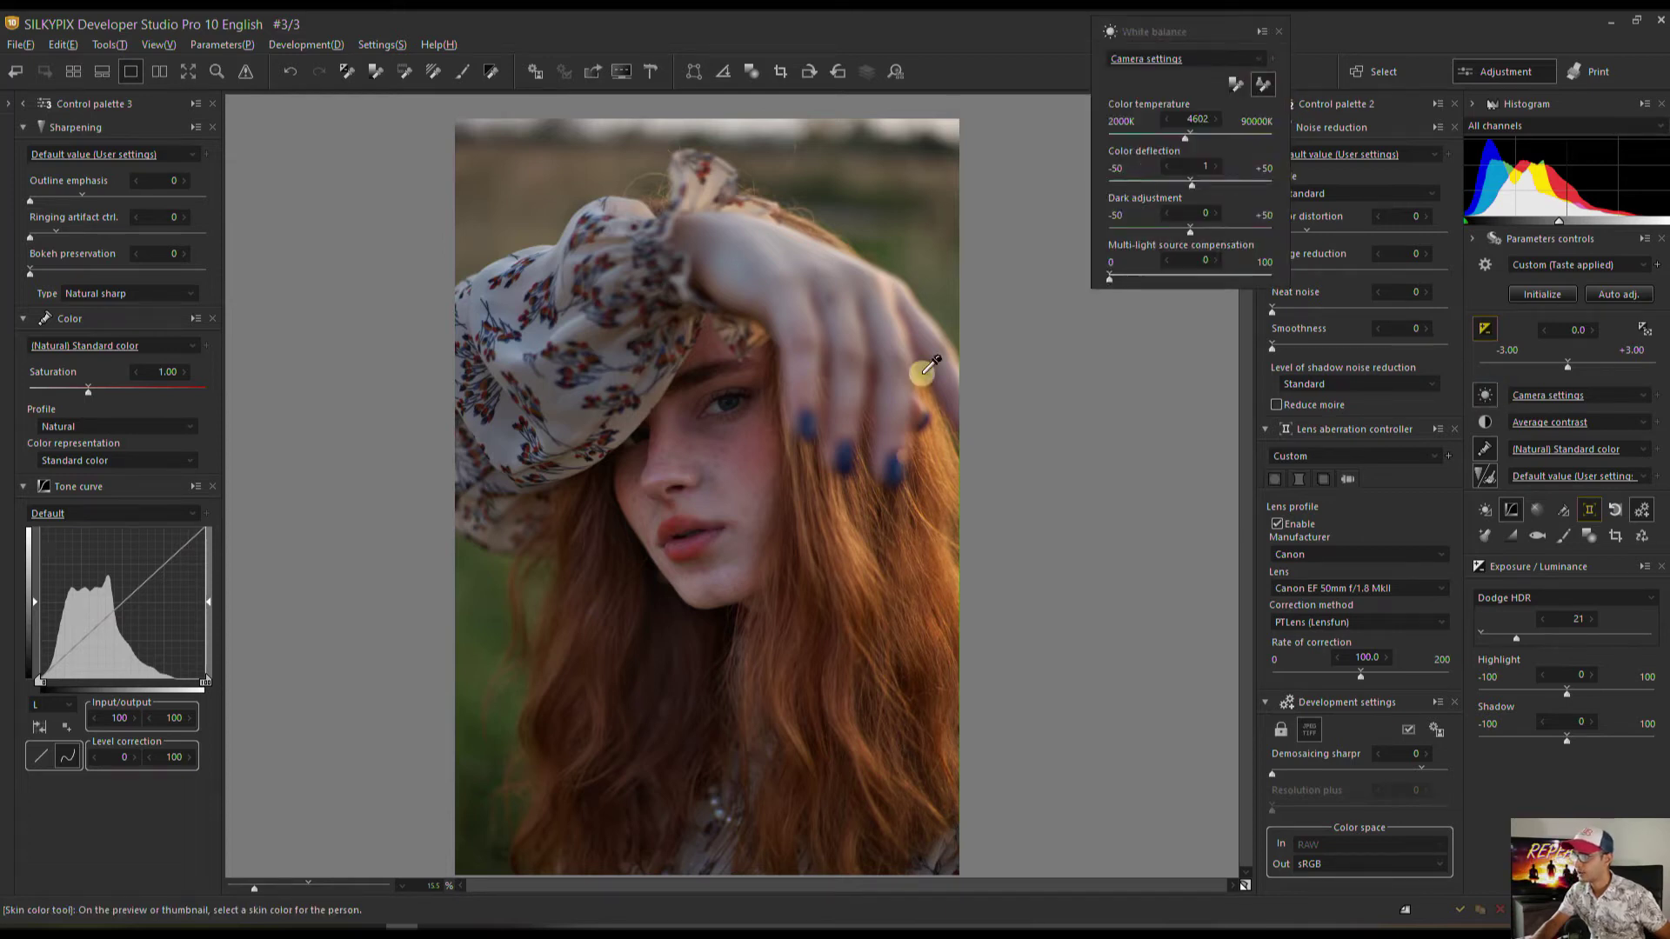
{"action": "left_click", "coordinate": [738, 477]}
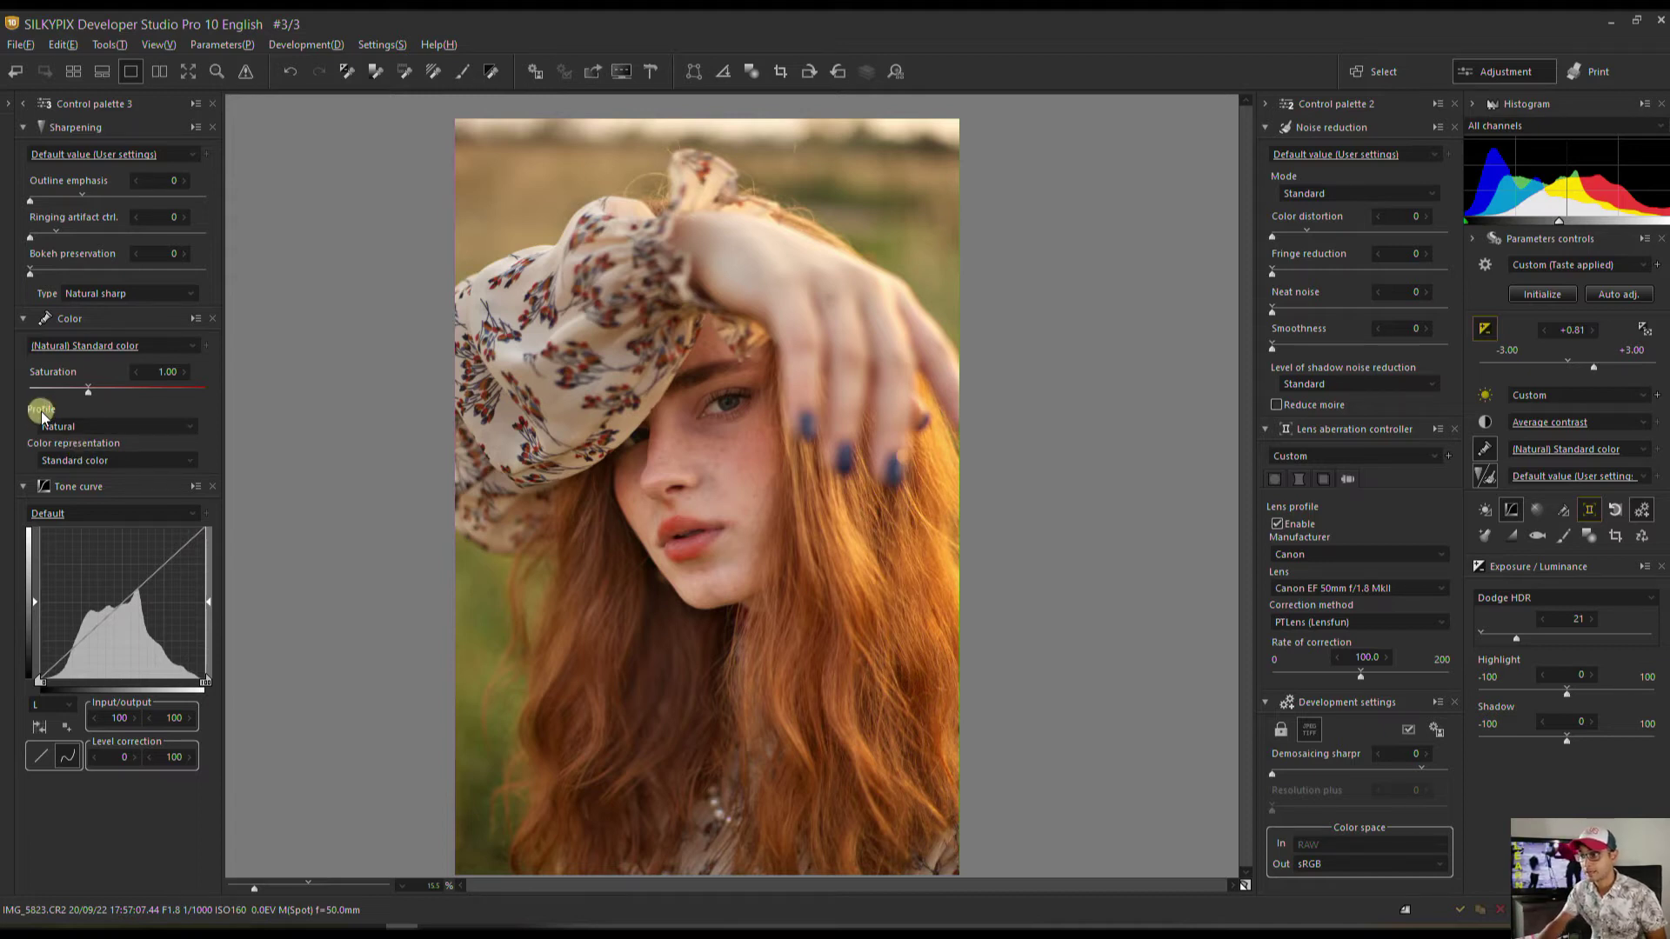
Try a black-and-white look by lowering the saturation to 0.04 and switching the red color filter of the monochrome controller on and off.
{"action": "left_click", "coordinate": [33, 390]}
{"action": "left_click_drag", "start_coordinate": [33, 393], "coordinate": [15, 391]}
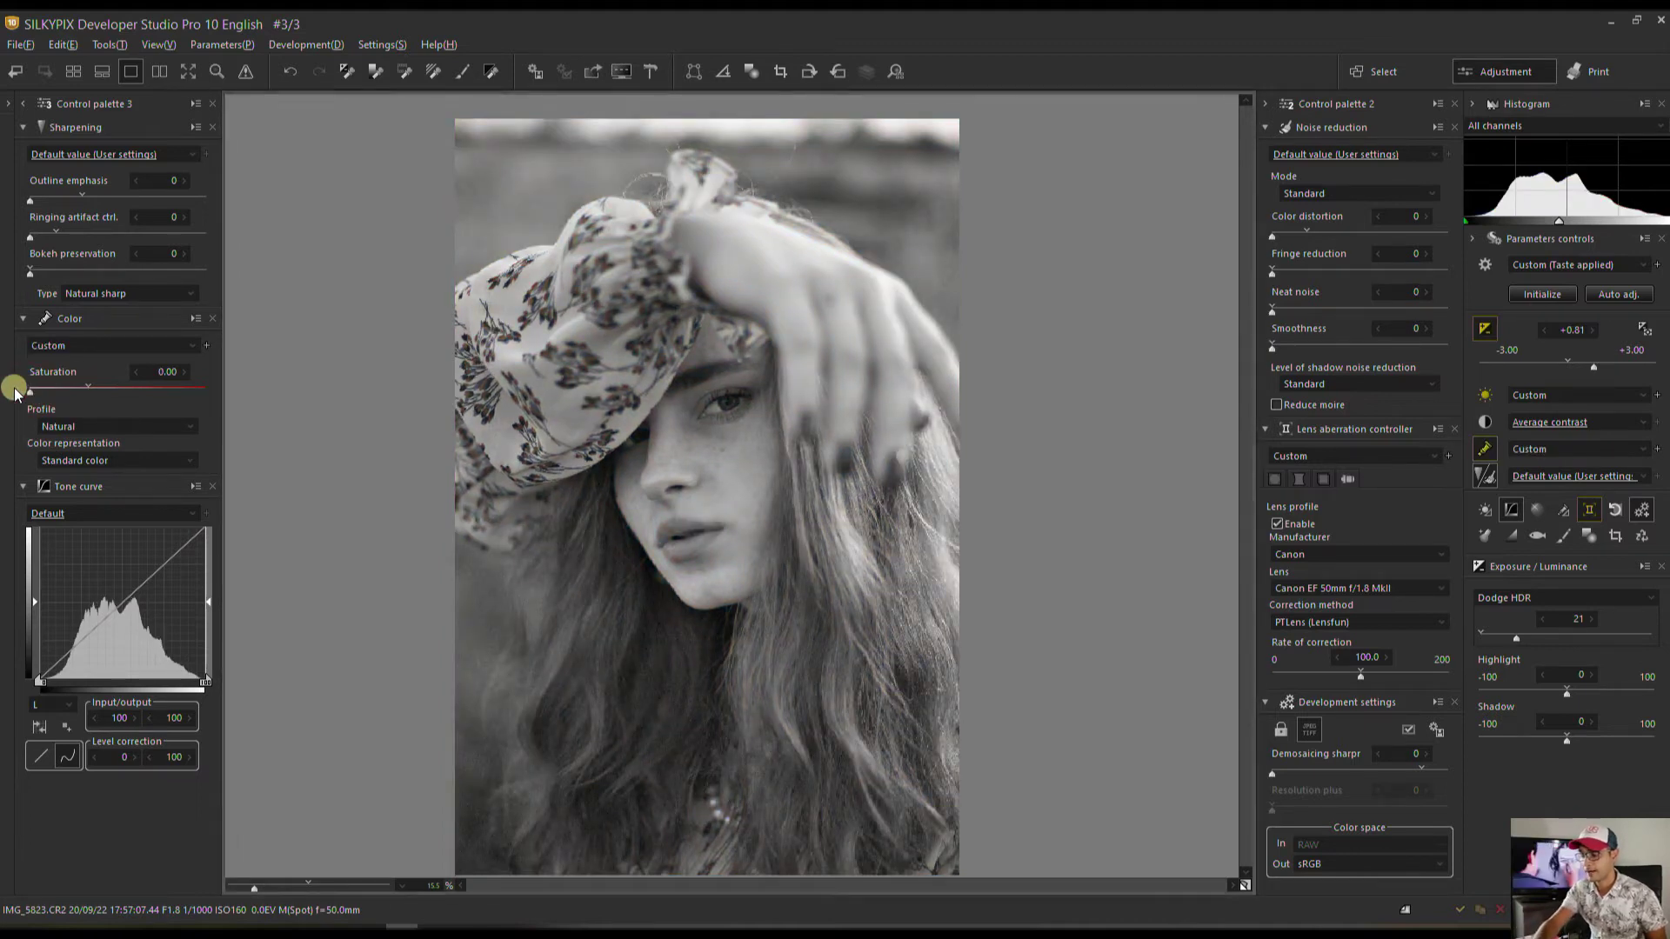
{"action": "left_click", "coordinate": [1517, 536]}
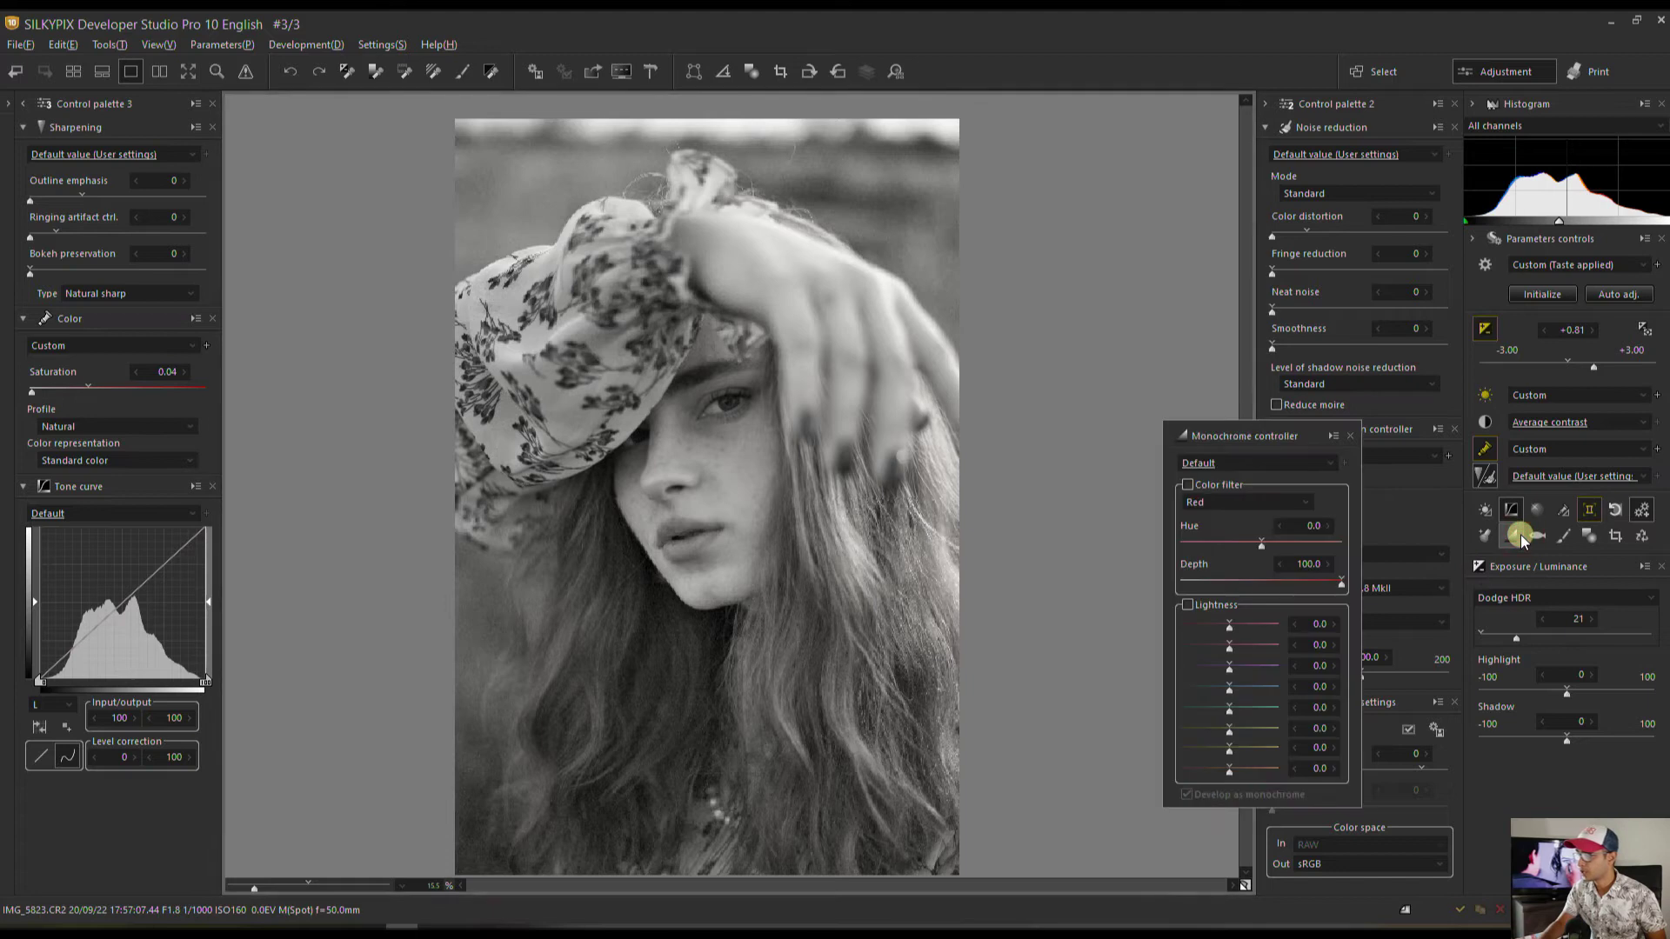
{"action": "left_click", "coordinate": [1190, 487]}
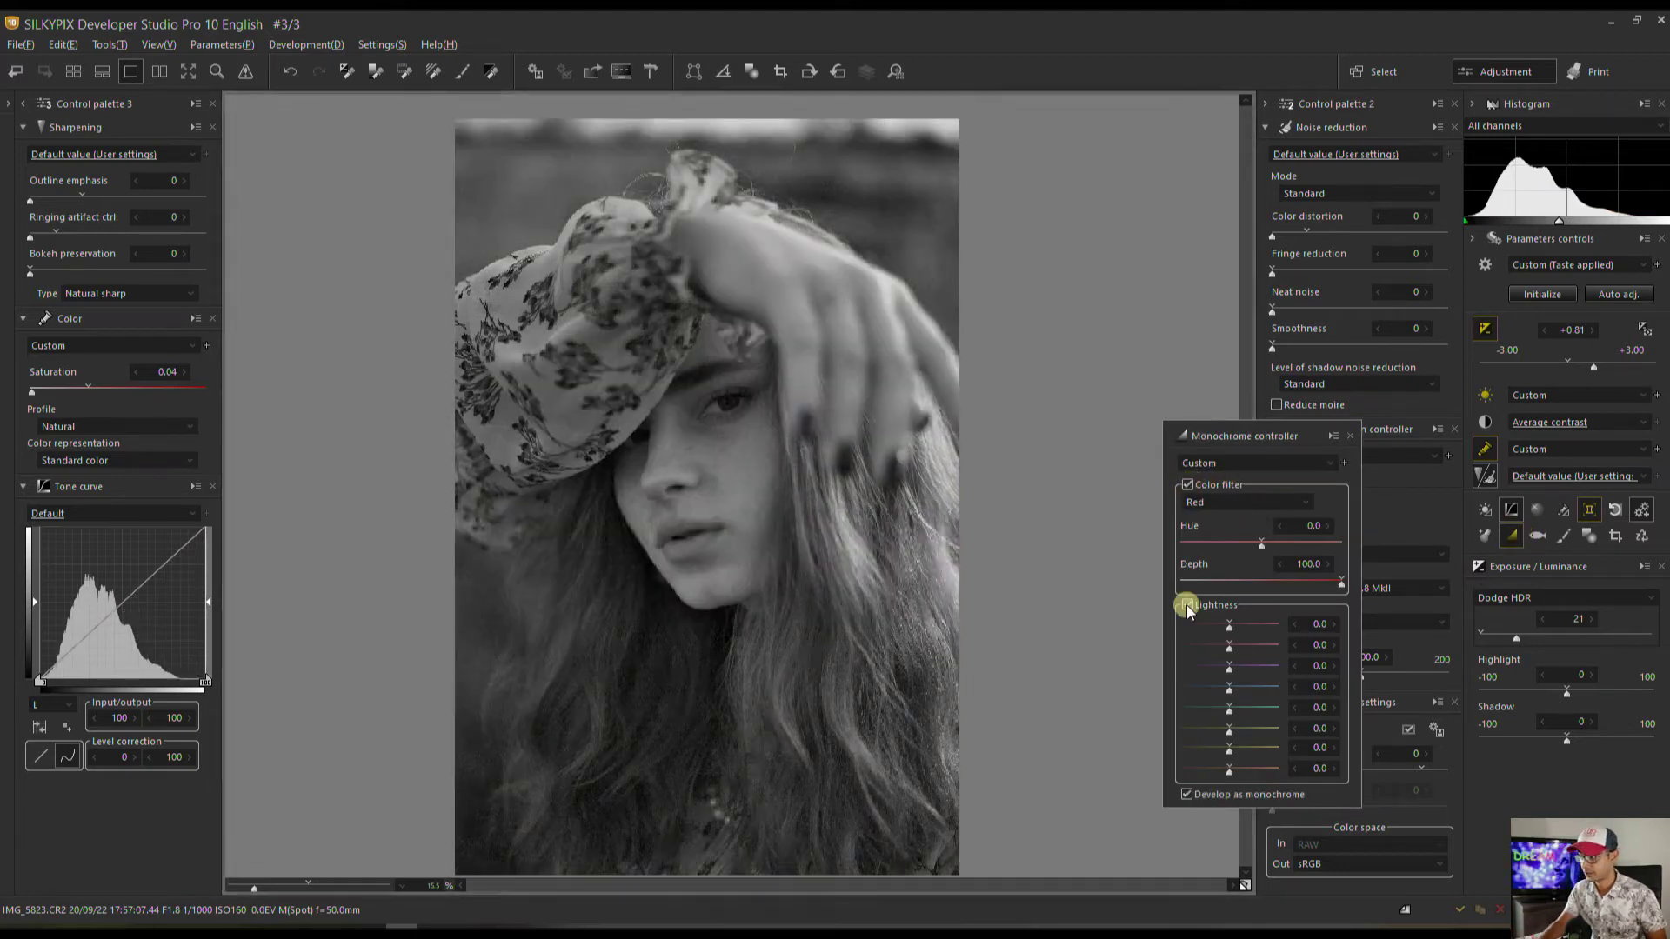
{"action": "left_click", "coordinate": [1187, 484]}
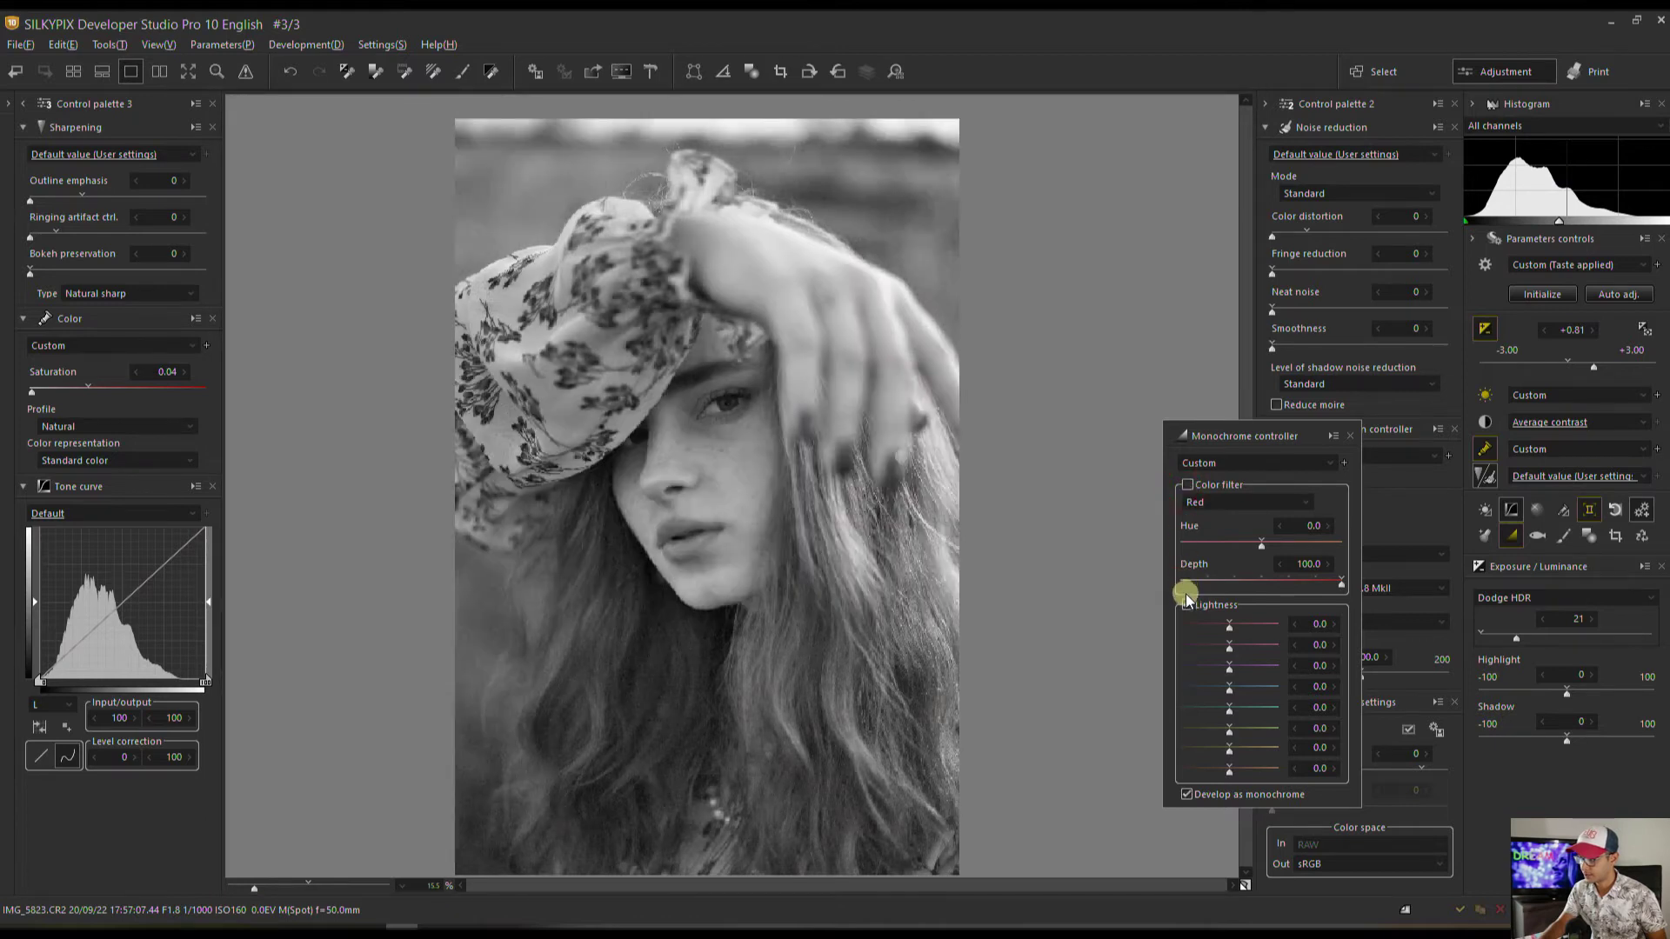
{"action": "left_click", "coordinate": [1350, 439]}
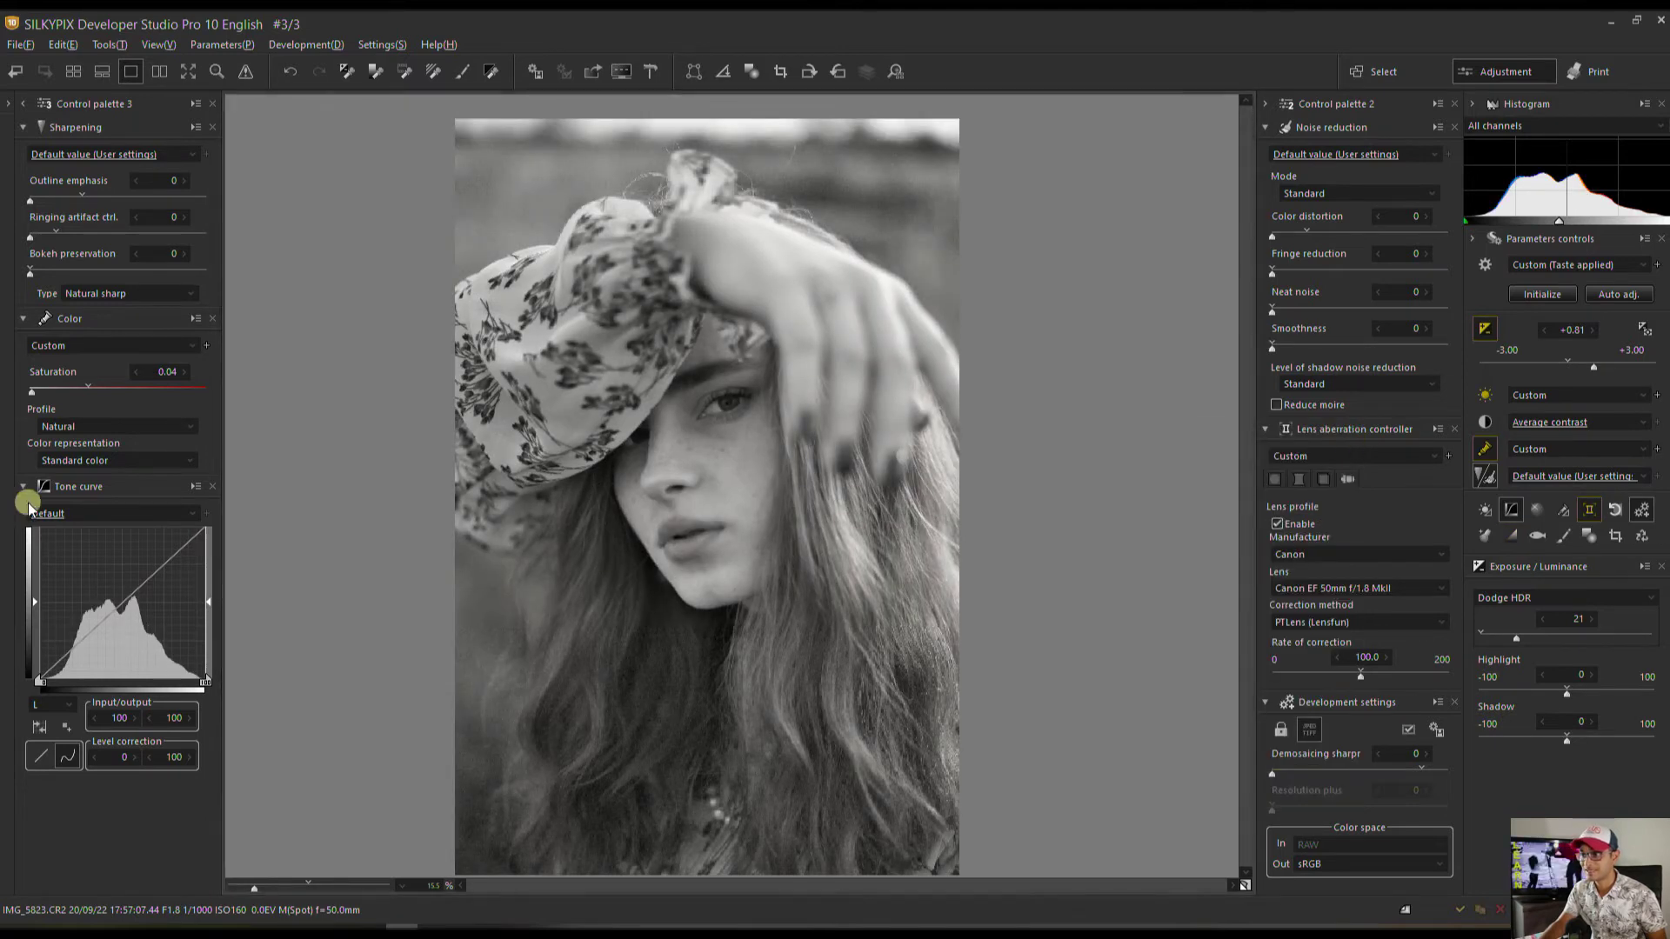
Convert the photo to black and white with the Monochrome color profile and the Monochrome 2 color representation.
{"action": "left_click", "coordinate": [120, 426]}
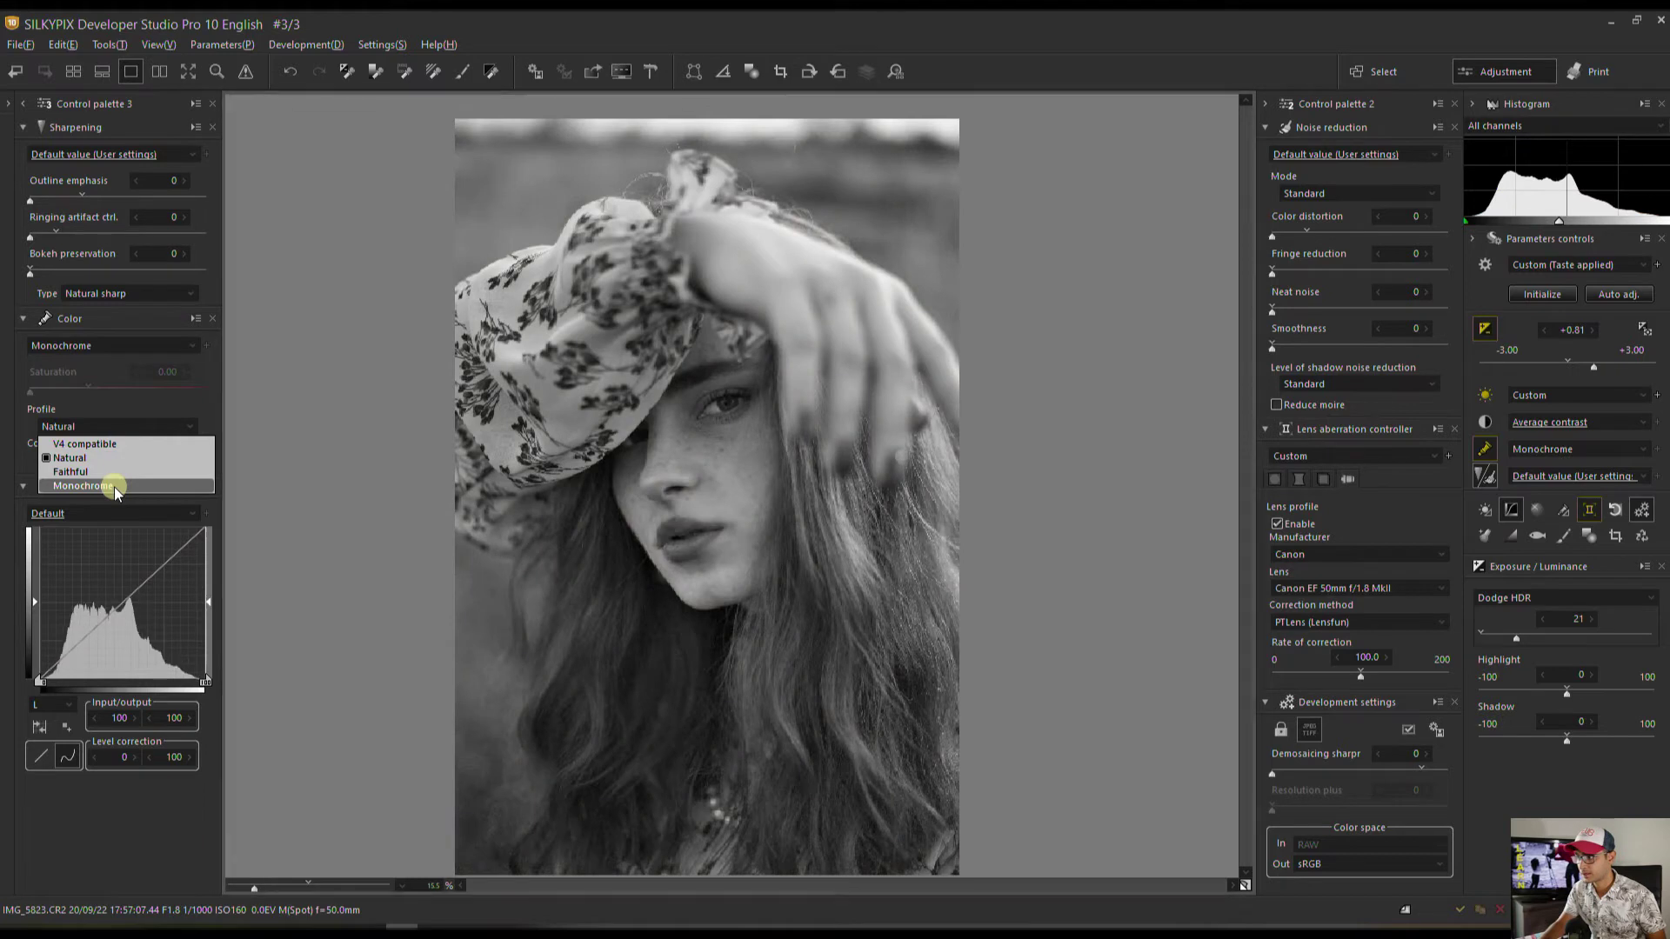
{"action": "left_click", "coordinate": [111, 487]}
{"action": "left_click", "coordinate": [91, 460]}
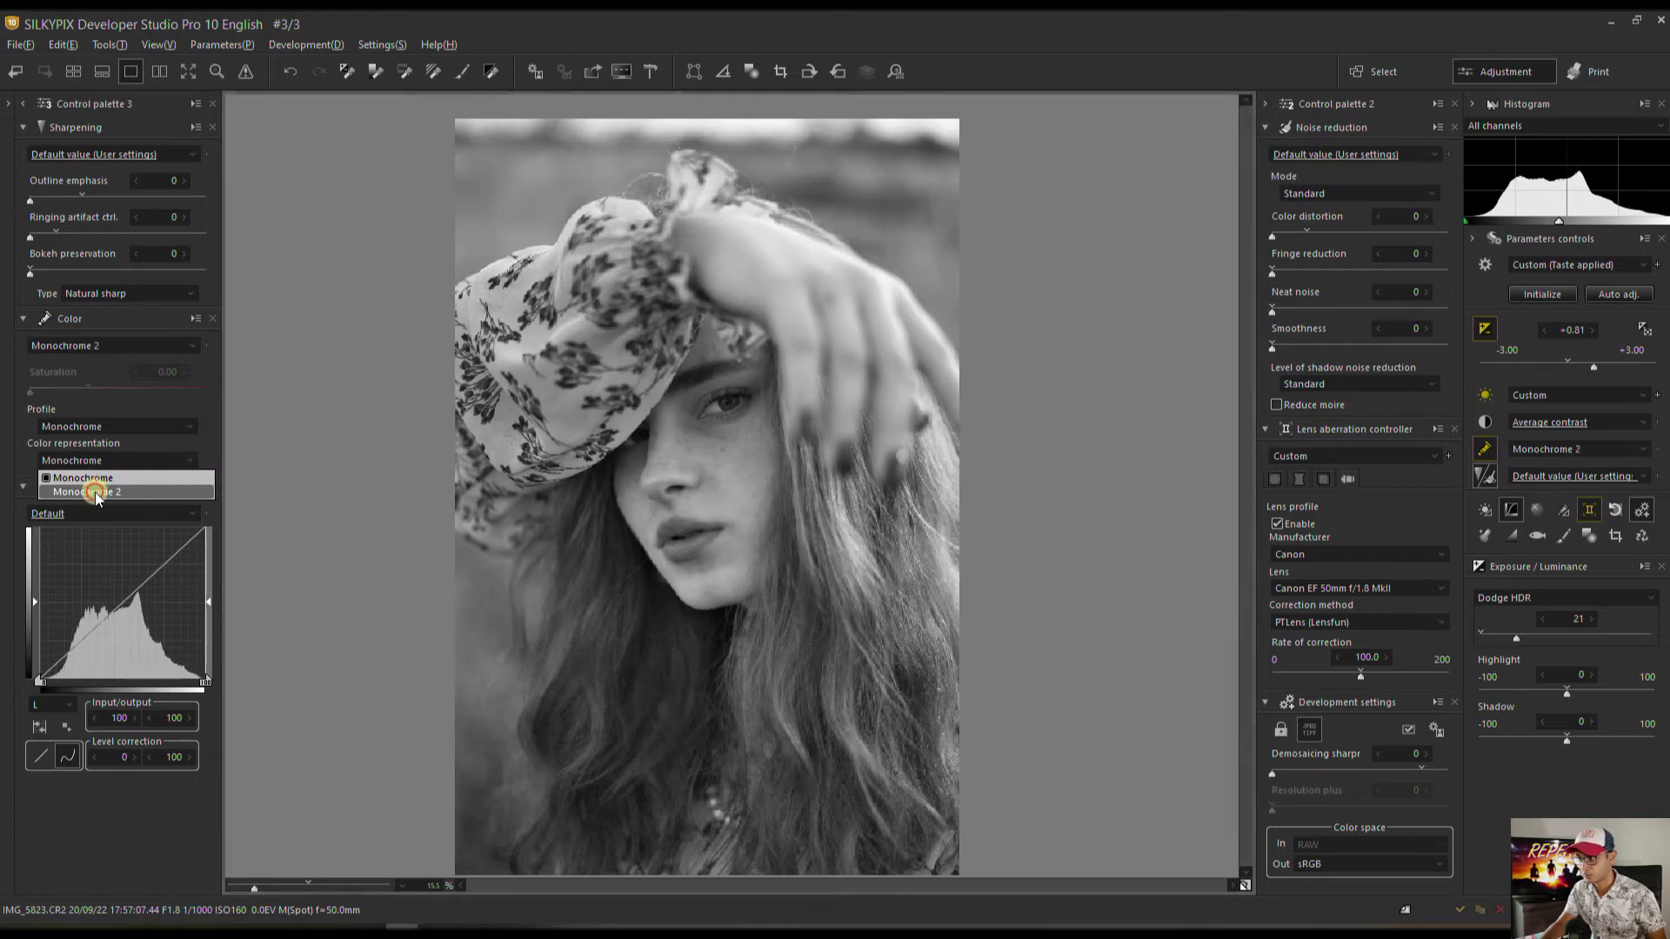
{"action": "left_click", "coordinate": [96, 492]}
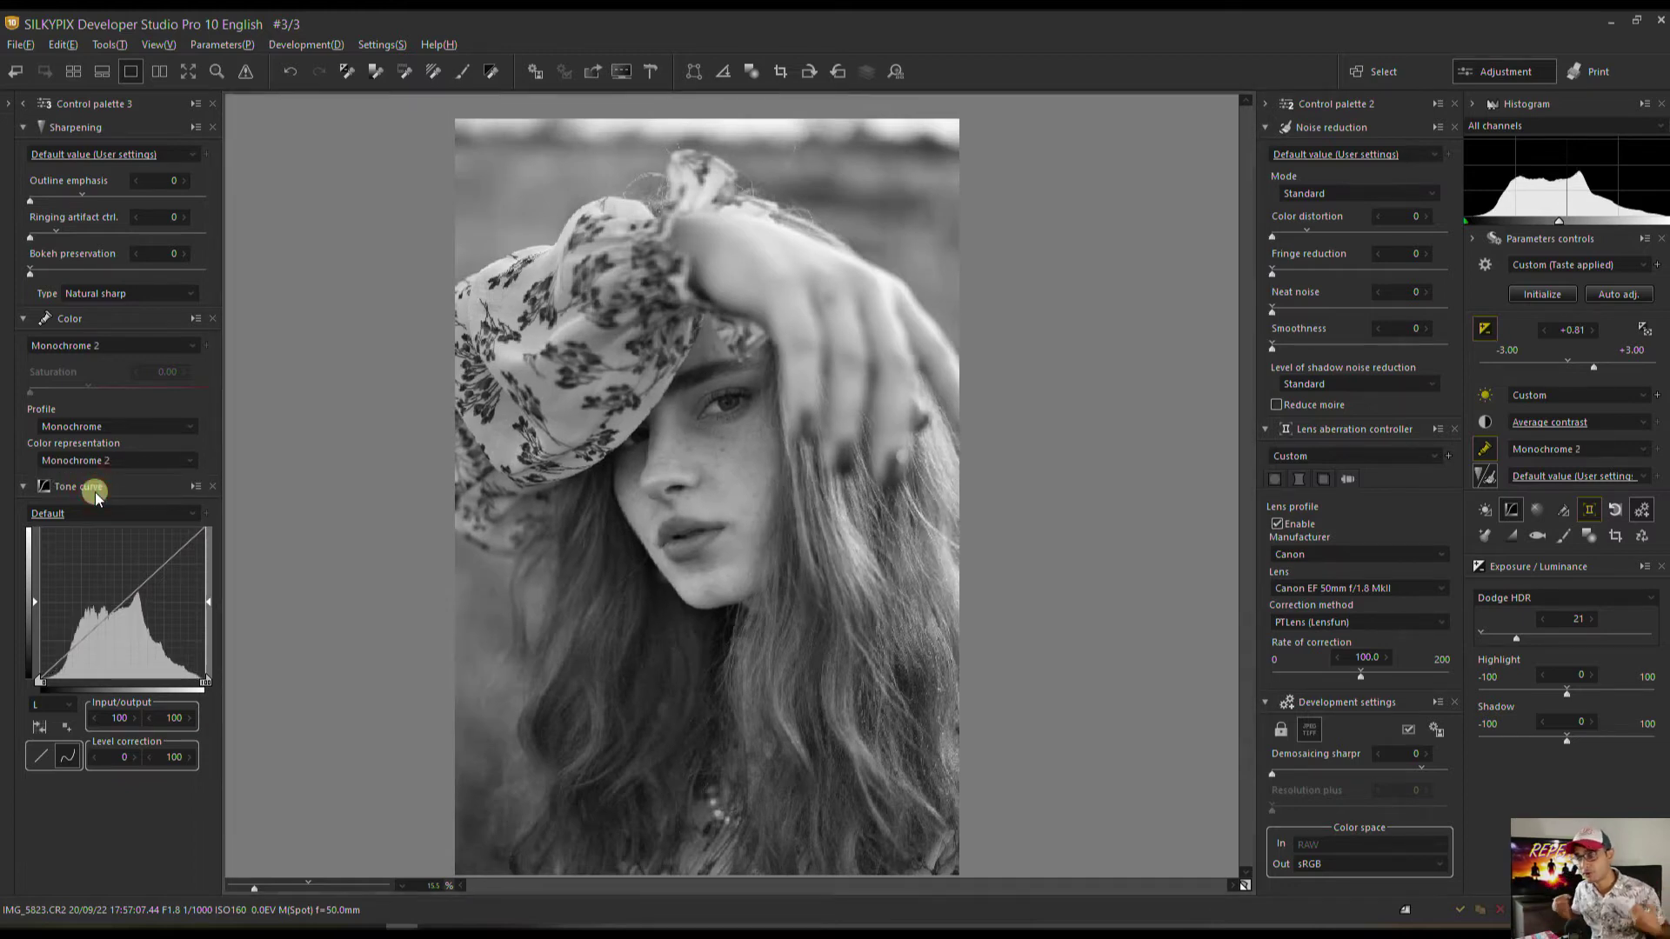
Check the photo for blown-out areas with the highlight warning and disable the warning again.
{"action": "left_click", "coordinate": [244, 75]}
{"action": "left_click", "coordinate": [255, 113]}
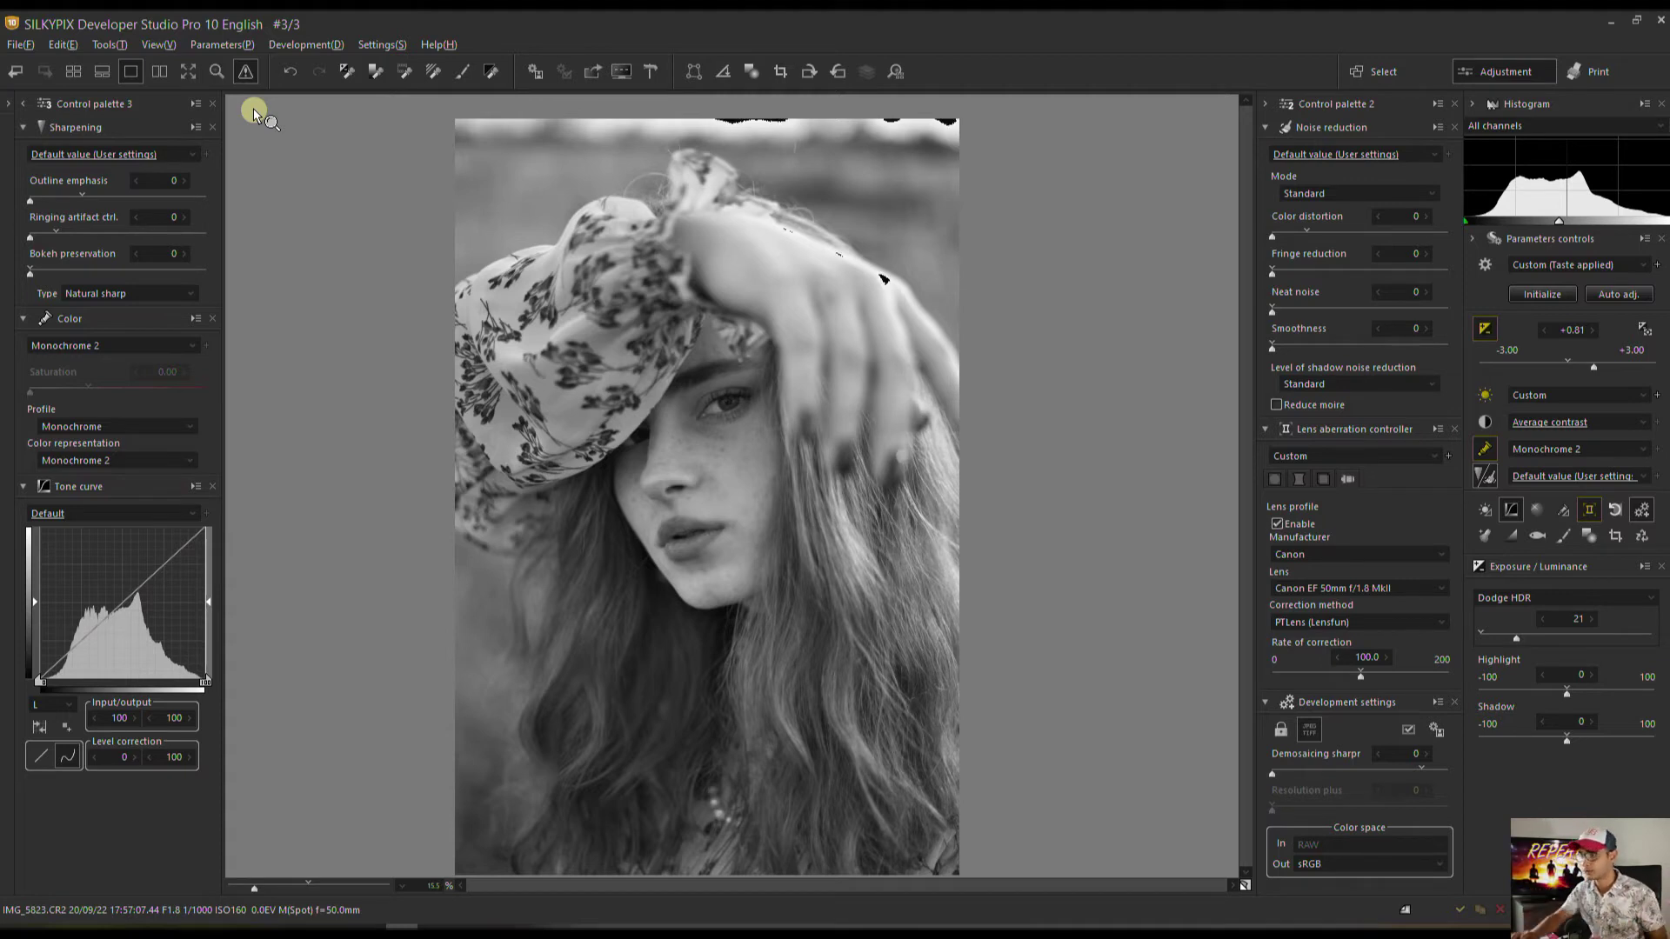
{"action": "left_click", "coordinate": [245, 72]}
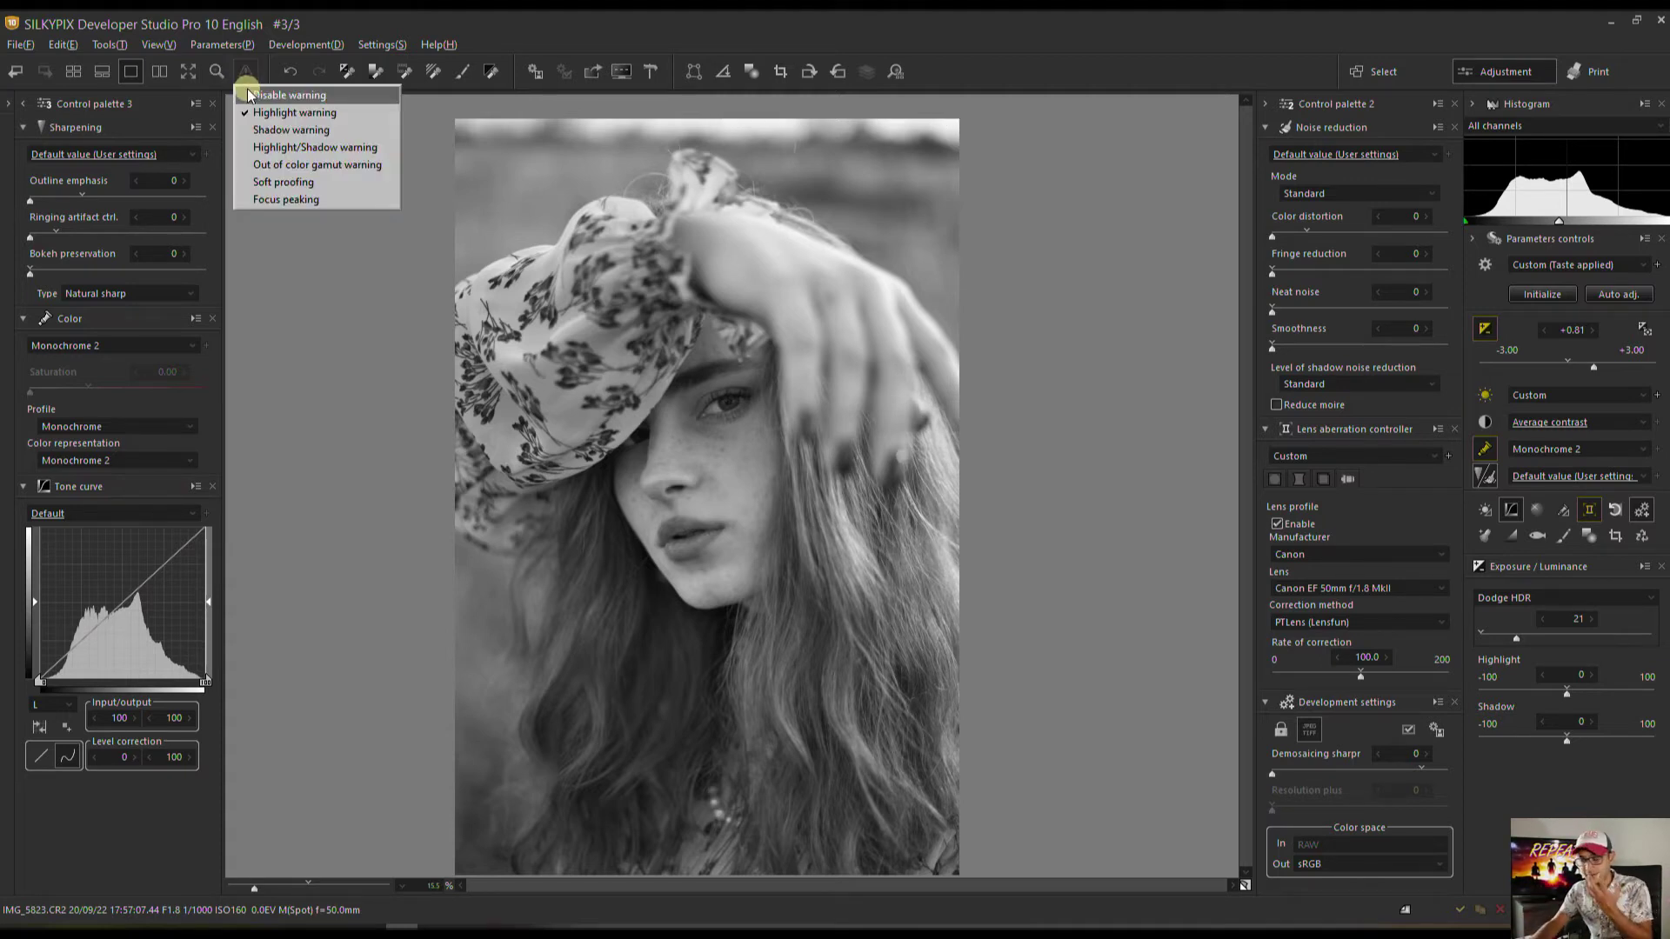
{"action": "left_click", "coordinate": [249, 94]}
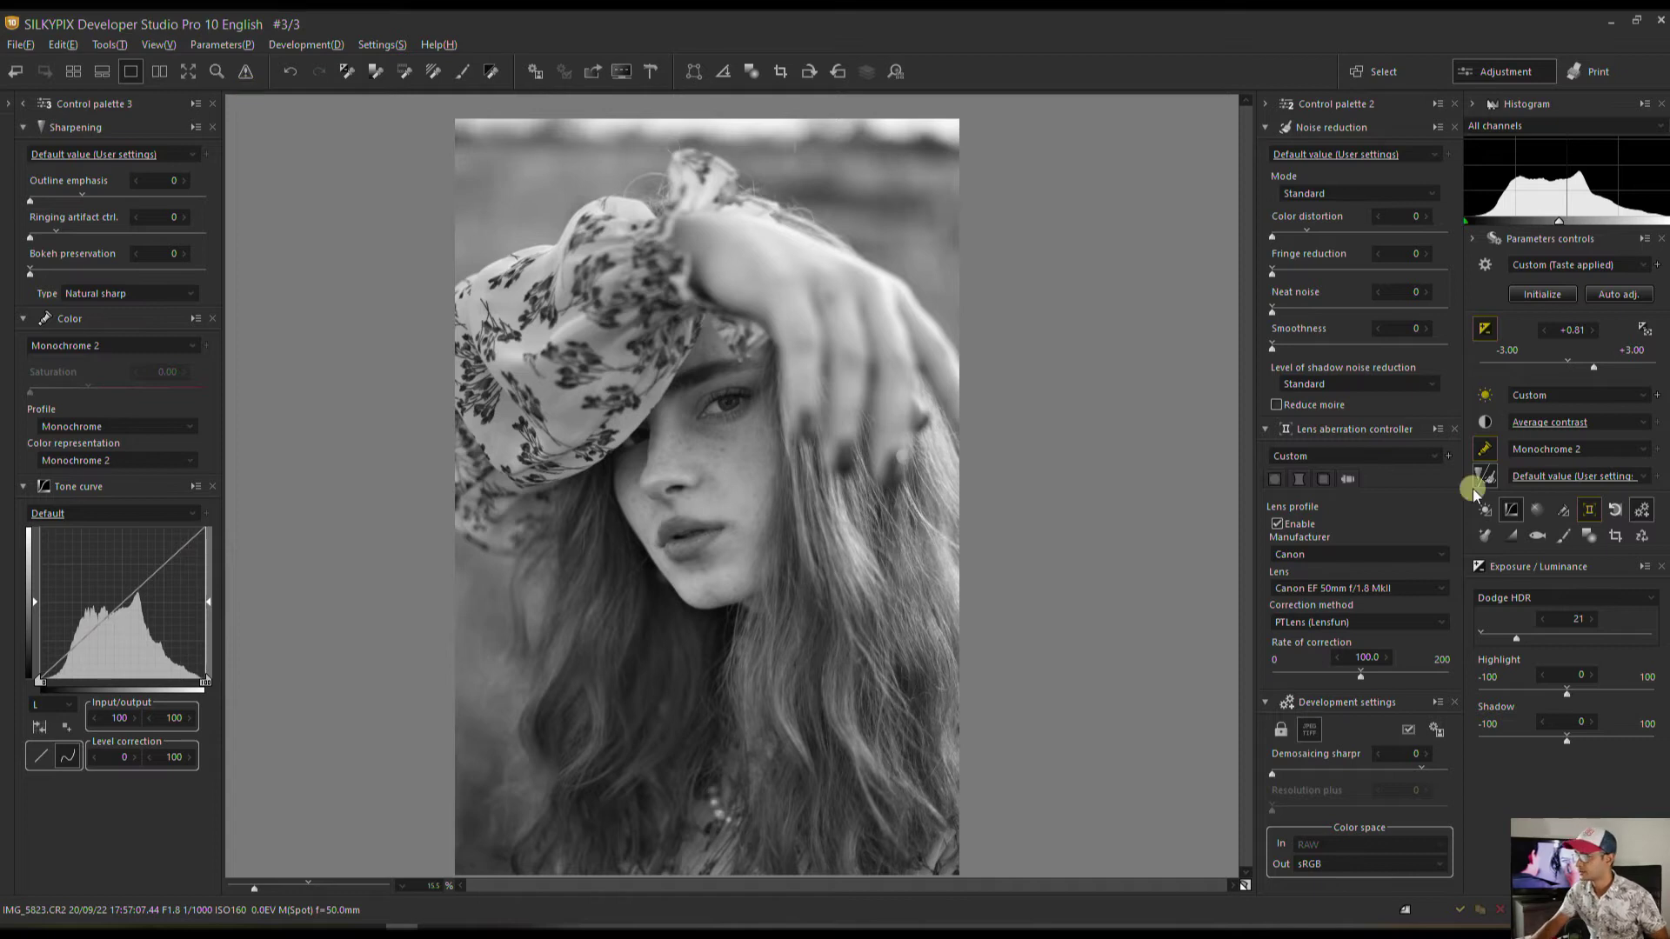
Brush a partial correction over the woman's fully visible eye with feather 89 and brush size 106, and set its lightness to 17.
{"action": "left_click", "coordinate": [1586, 533]}
{"action": "left_click", "coordinate": [1363, 331]}
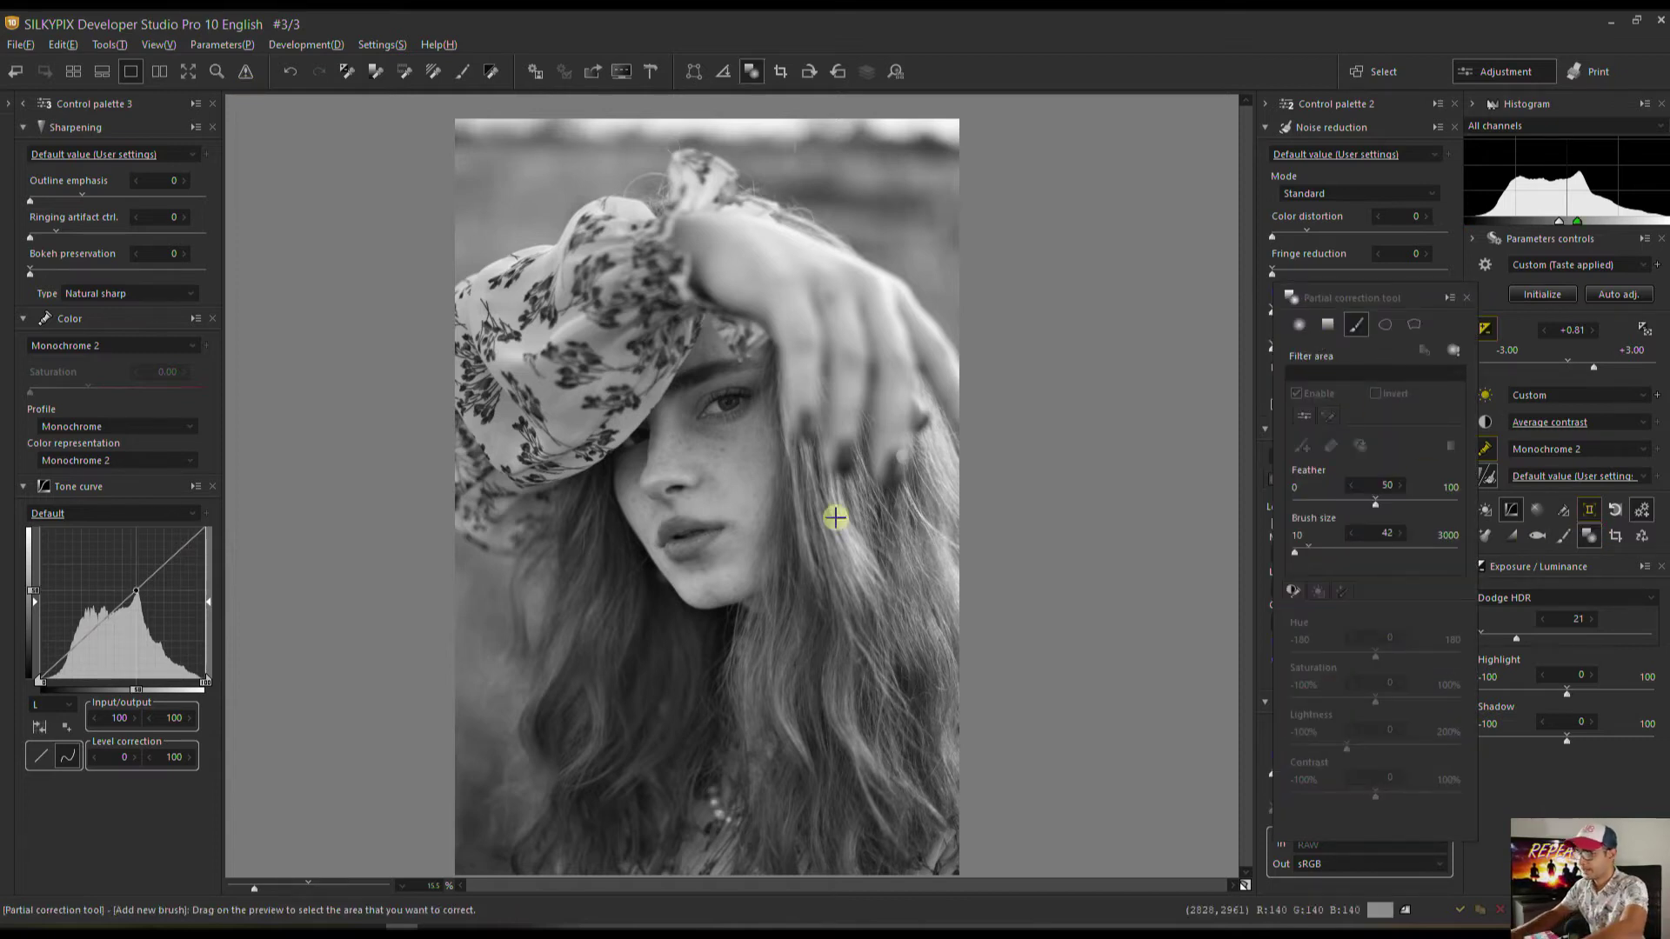
{"action": "scroll", "coordinate": [835, 517], "scroll_direction": "up", "scroll_amount": 2}
{"action": "scroll", "coordinate": [835, 517], "scroll_direction": "up", "scroll_amount": 1}
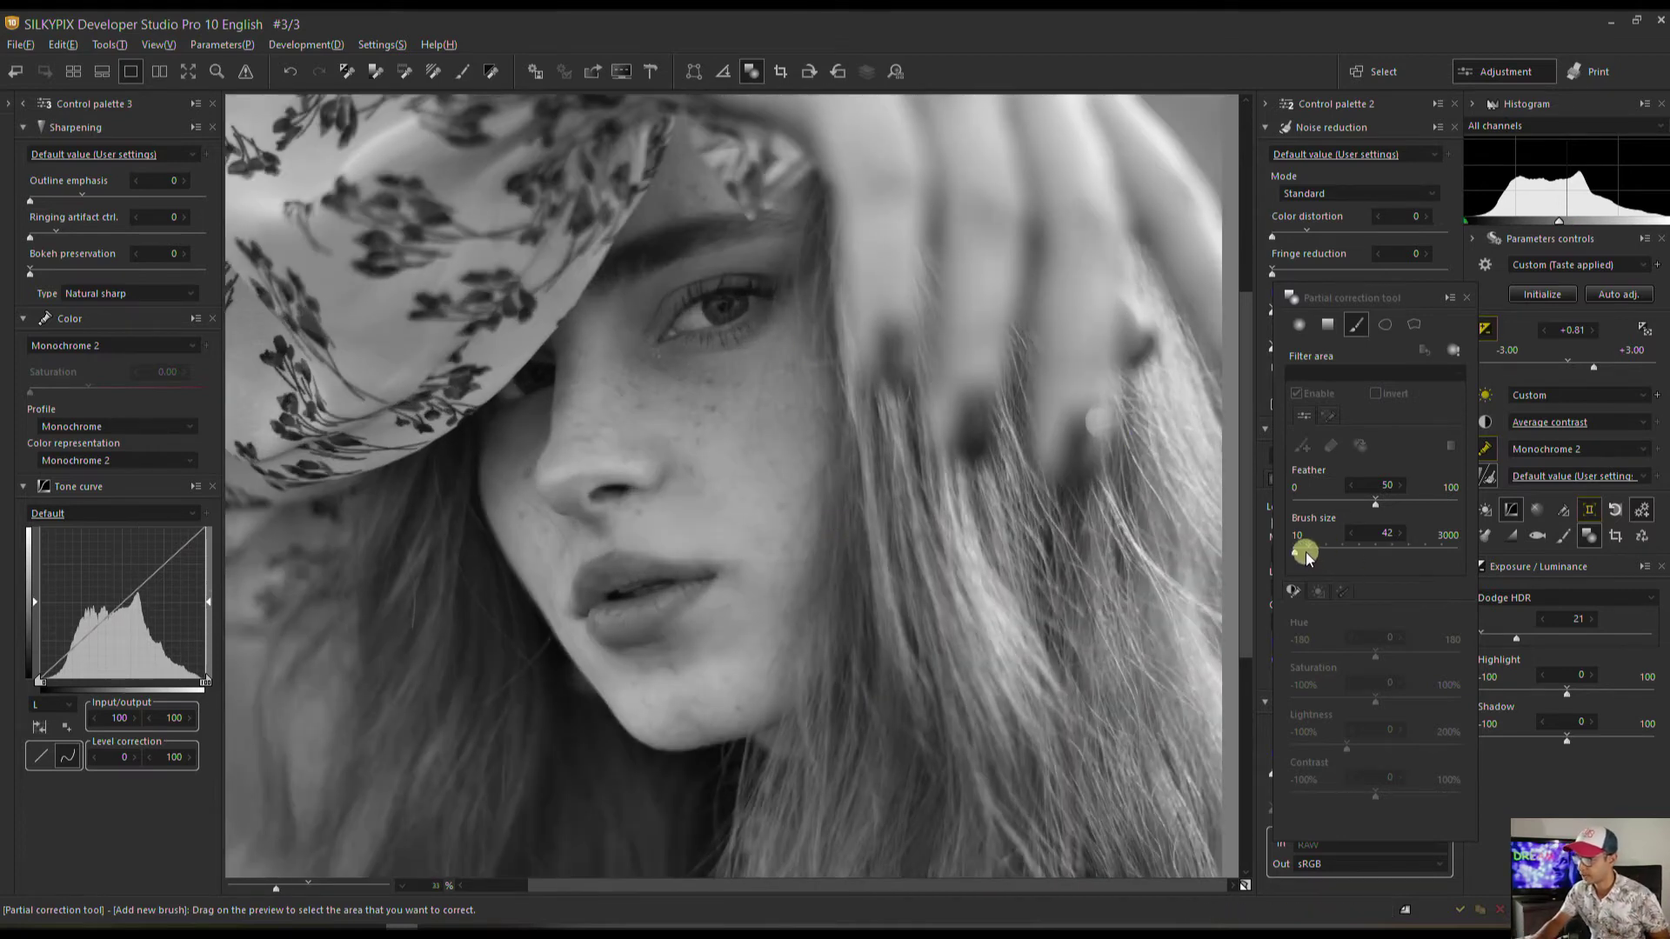
{"action": "scroll", "coordinate": [1303, 548], "scroll_direction": "up", "scroll_amount": 5}
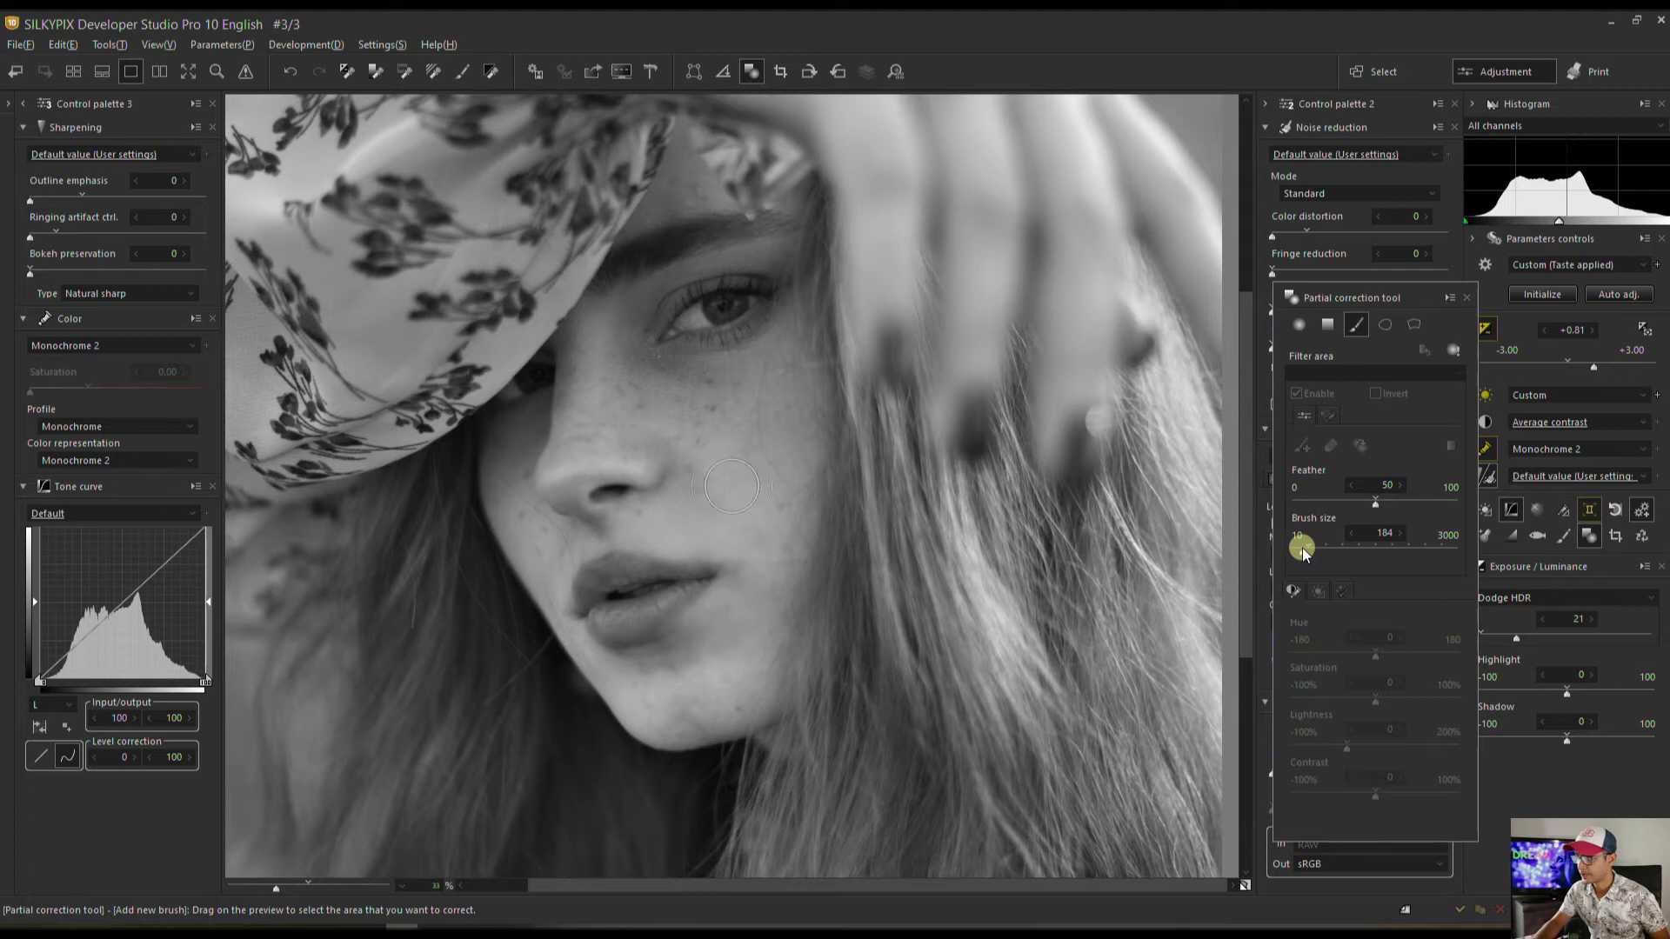
{"action": "scroll", "coordinate": [1301, 548], "scroll_direction": "down", "scroll_amount": 2}
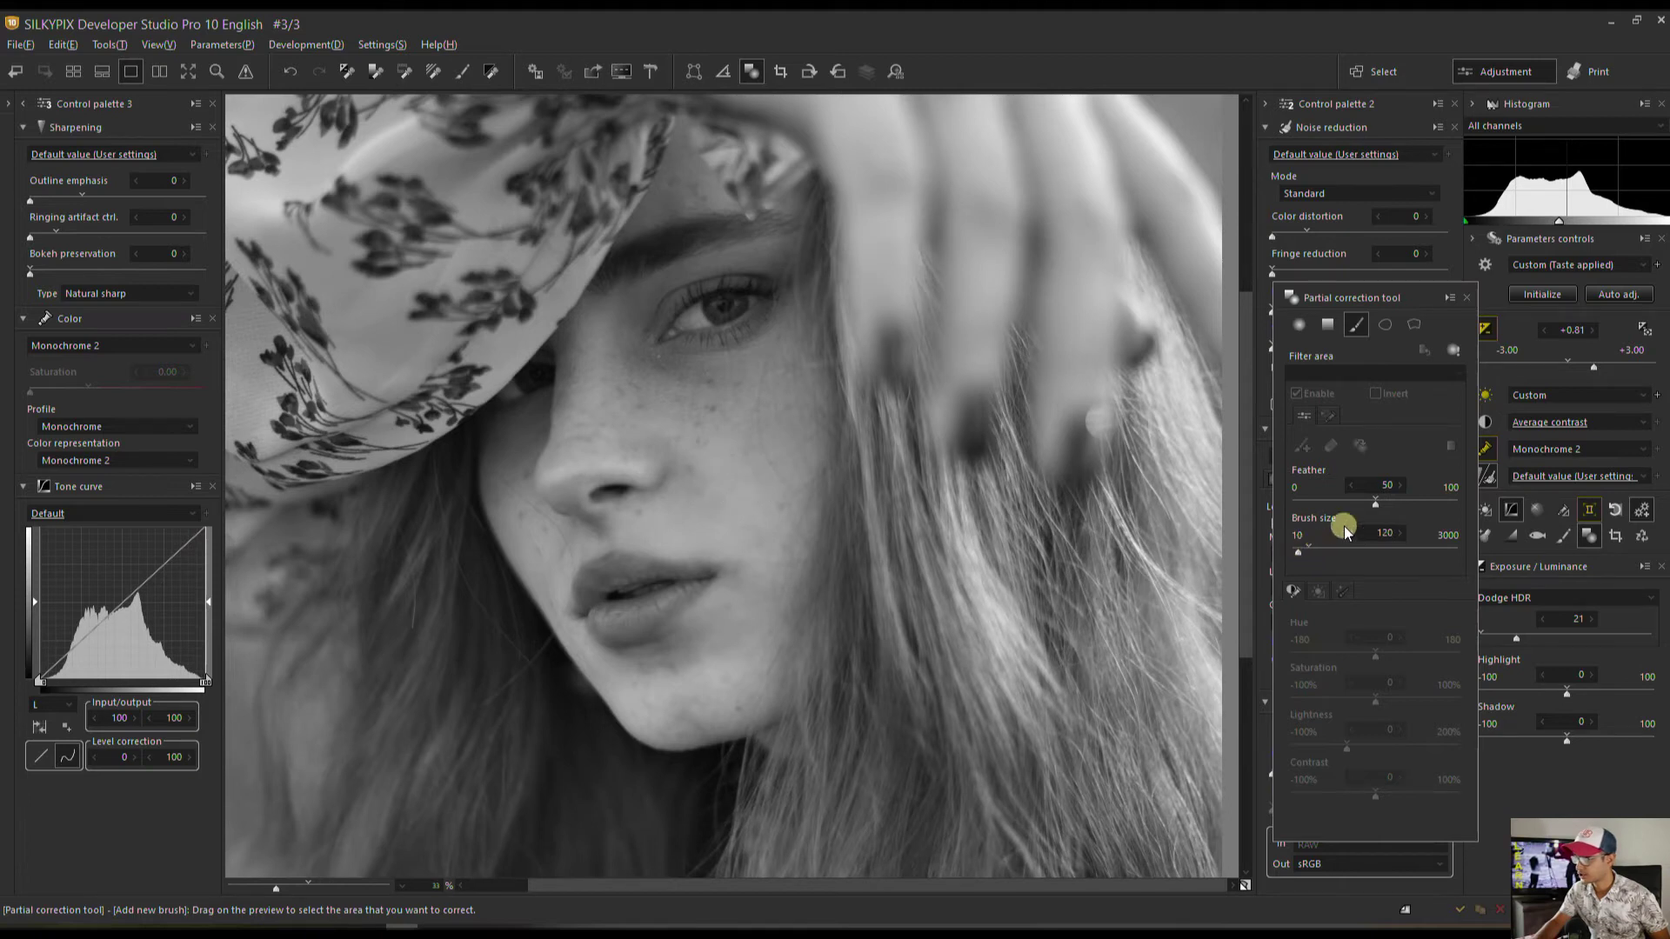
{"action": "left_click", "coordinate": [1437, 503]}
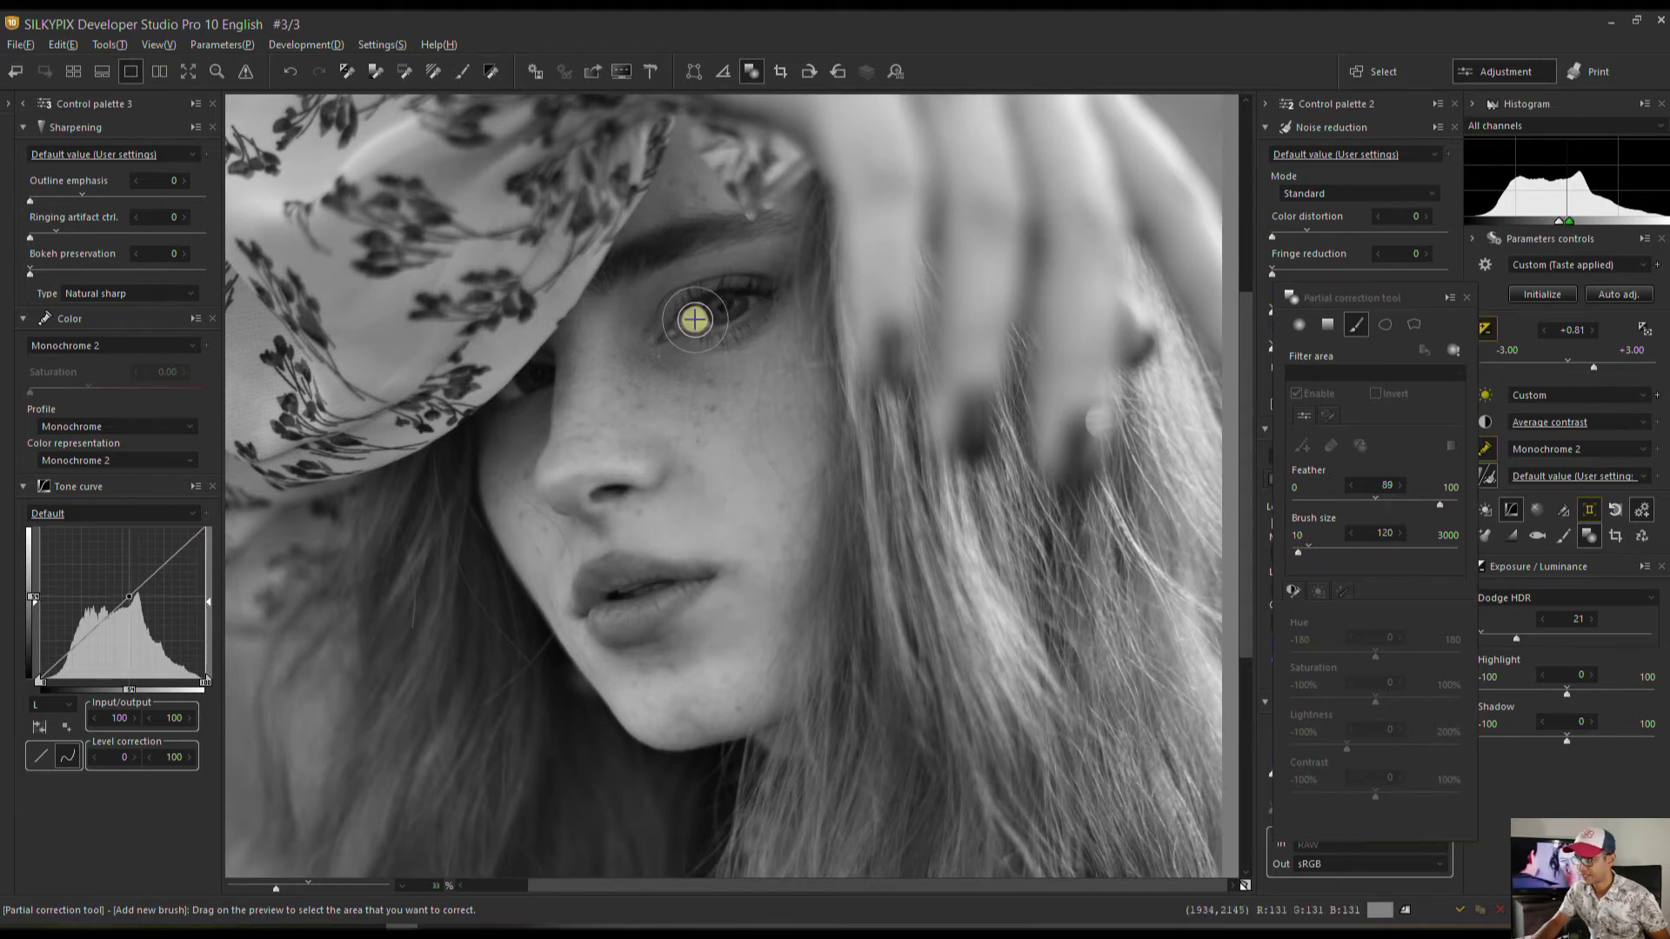
{"action": "scroll", "coordinate": [1350, 537], "scroll_direction": "down", "scroll_amount": 1}
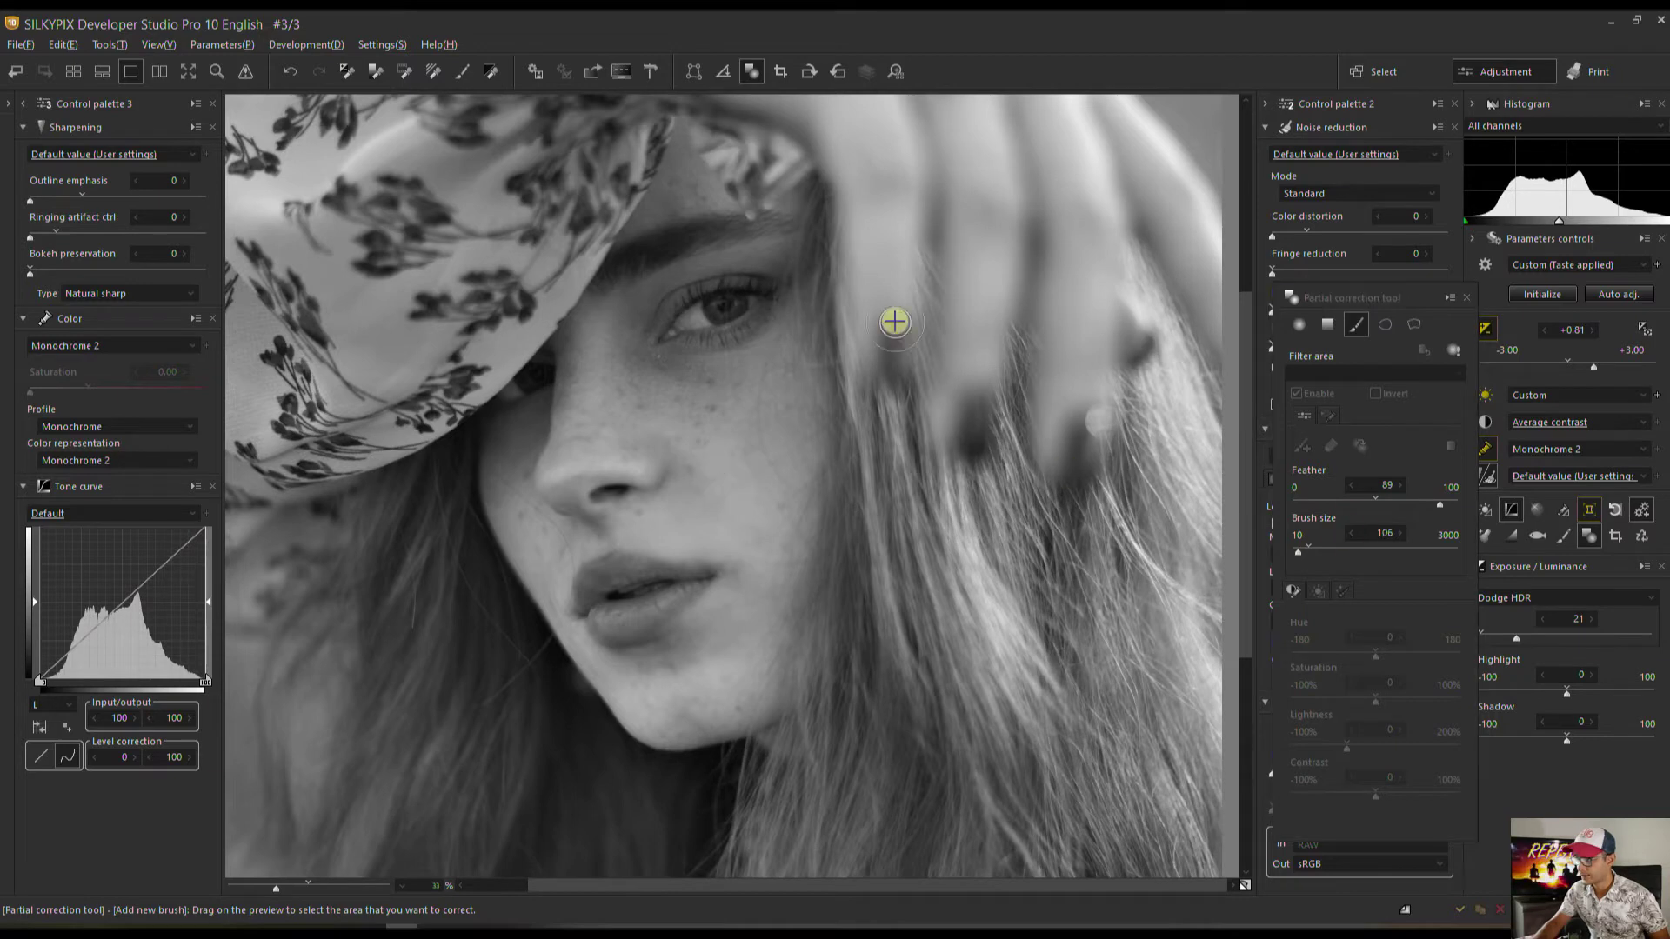
{"action": "left_click_drag", "start_coordinate": [740, 300], "coordinate": [690, 313]}
{"action": "left_click_drag", "start_coordinate": [1347, 746], "coordinate": [1364, 748]}
{"action": "scroll", "coordinate": [1364, 748], "scroll_direction": "down", "scroll_amount": 3}
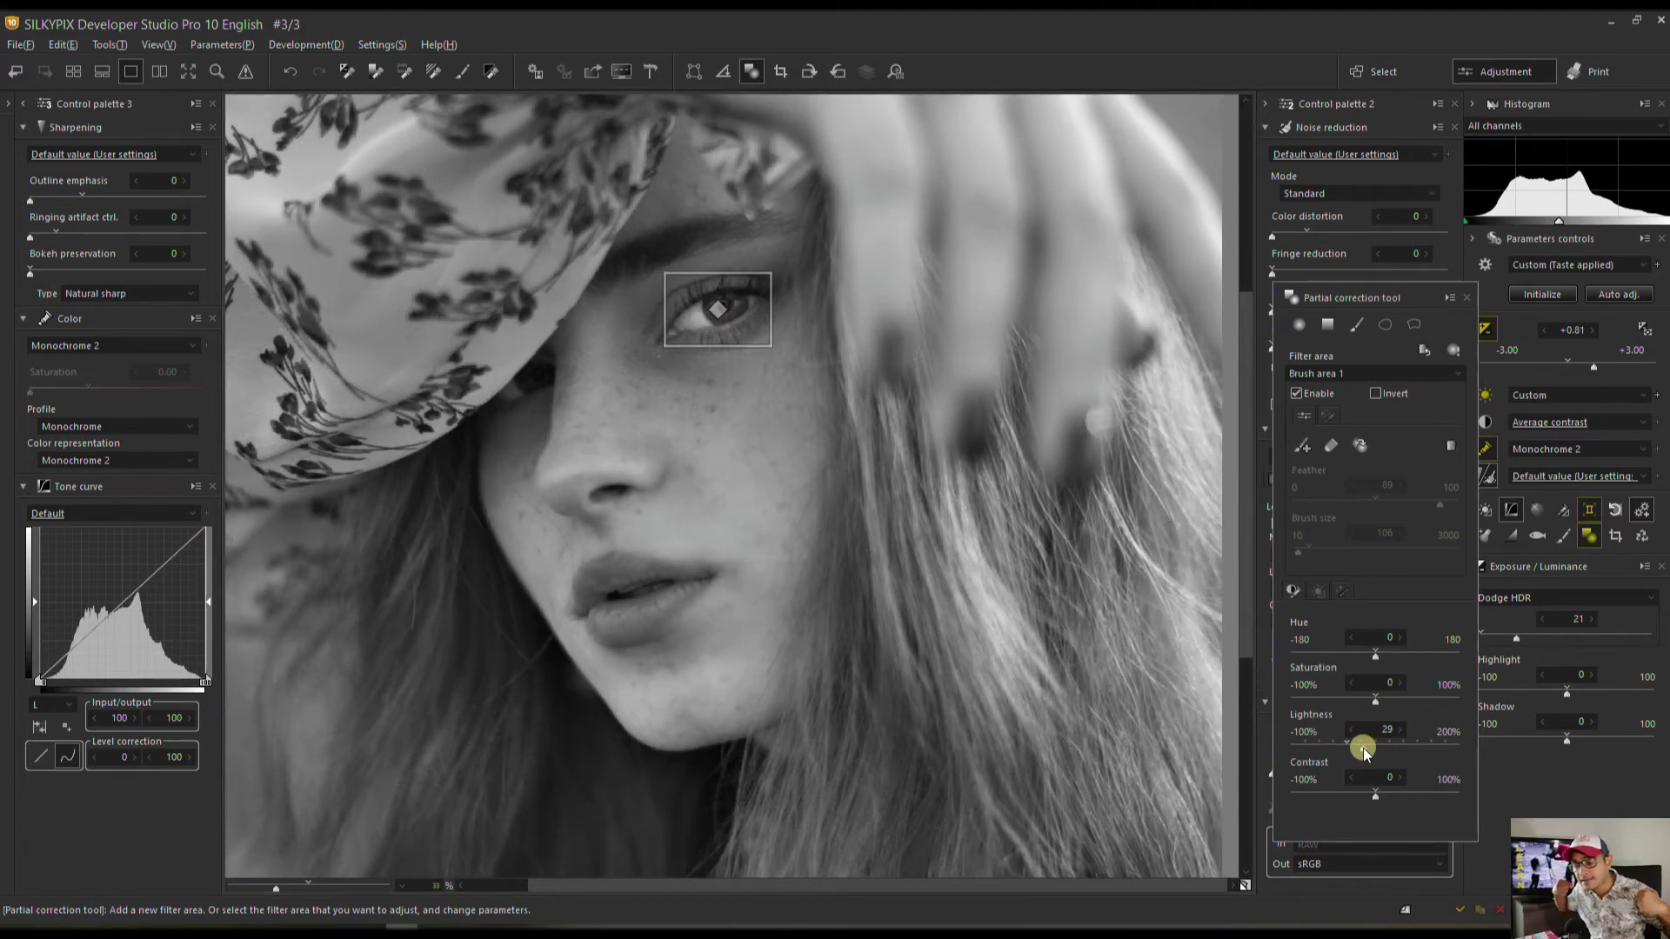
{"action": "left_click_drag", "start_coordinate": [1363, 753], "coordinate": [1359, 753]}
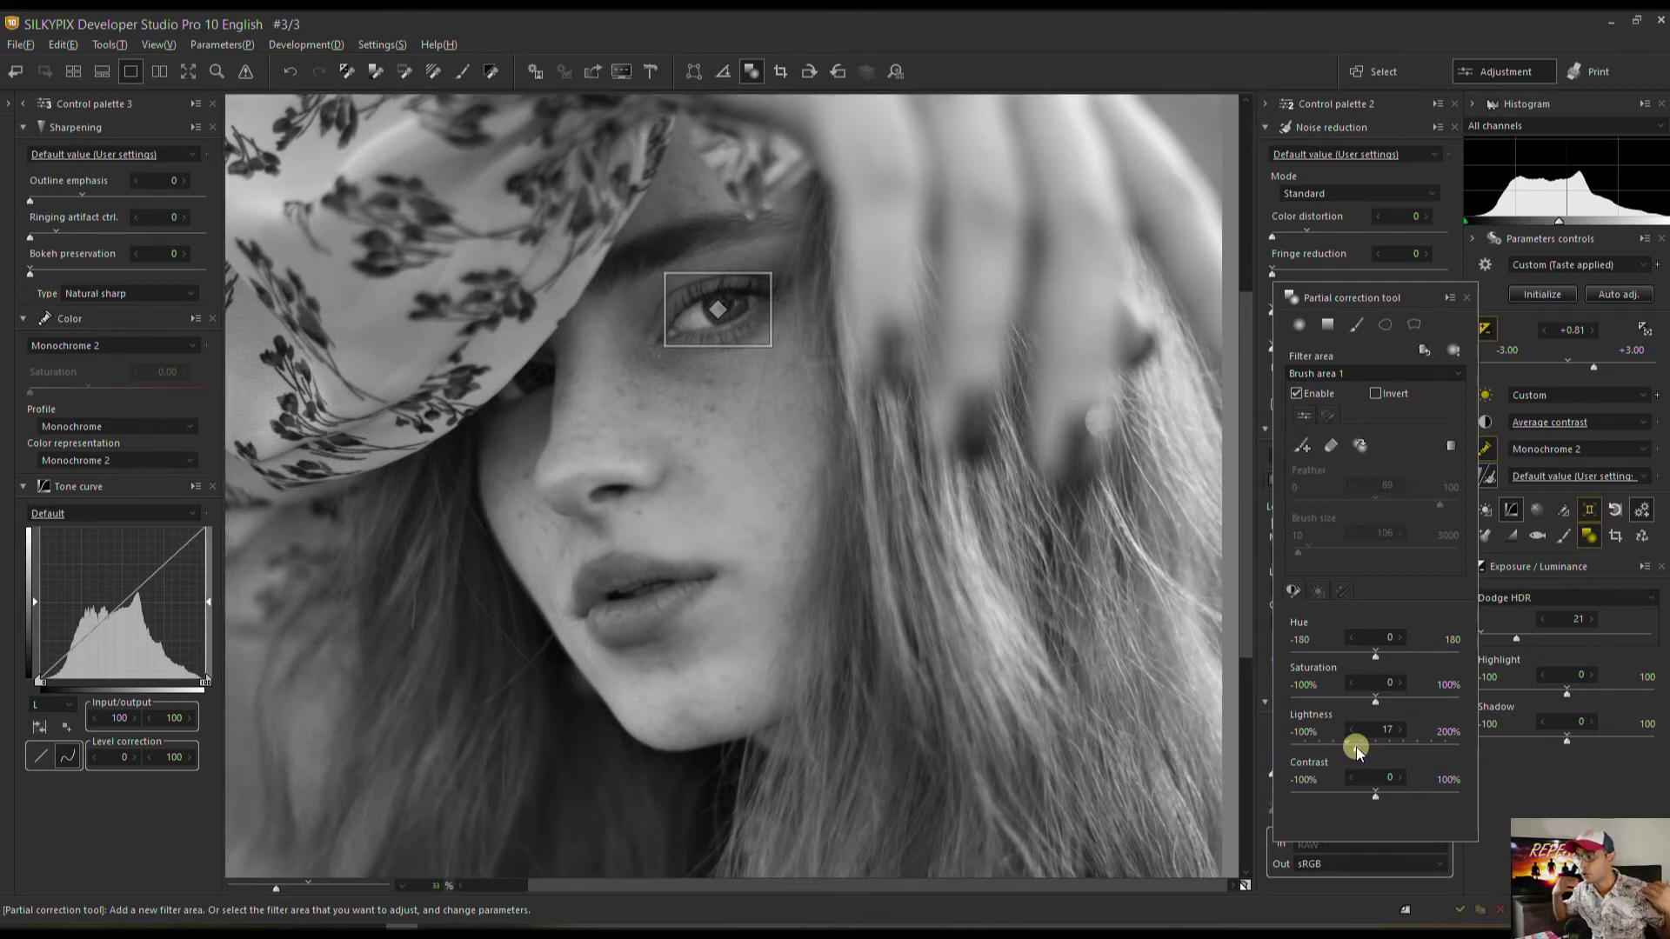
Brush a second partial correction over the shadowed eye beside the floral fabric with feather 100 and size 65, and set its lightness to 28.
{"action": "left_click", "coordinate": [1357, 323]}
{"action": "left_click", "coordinate": [1299, 553]}
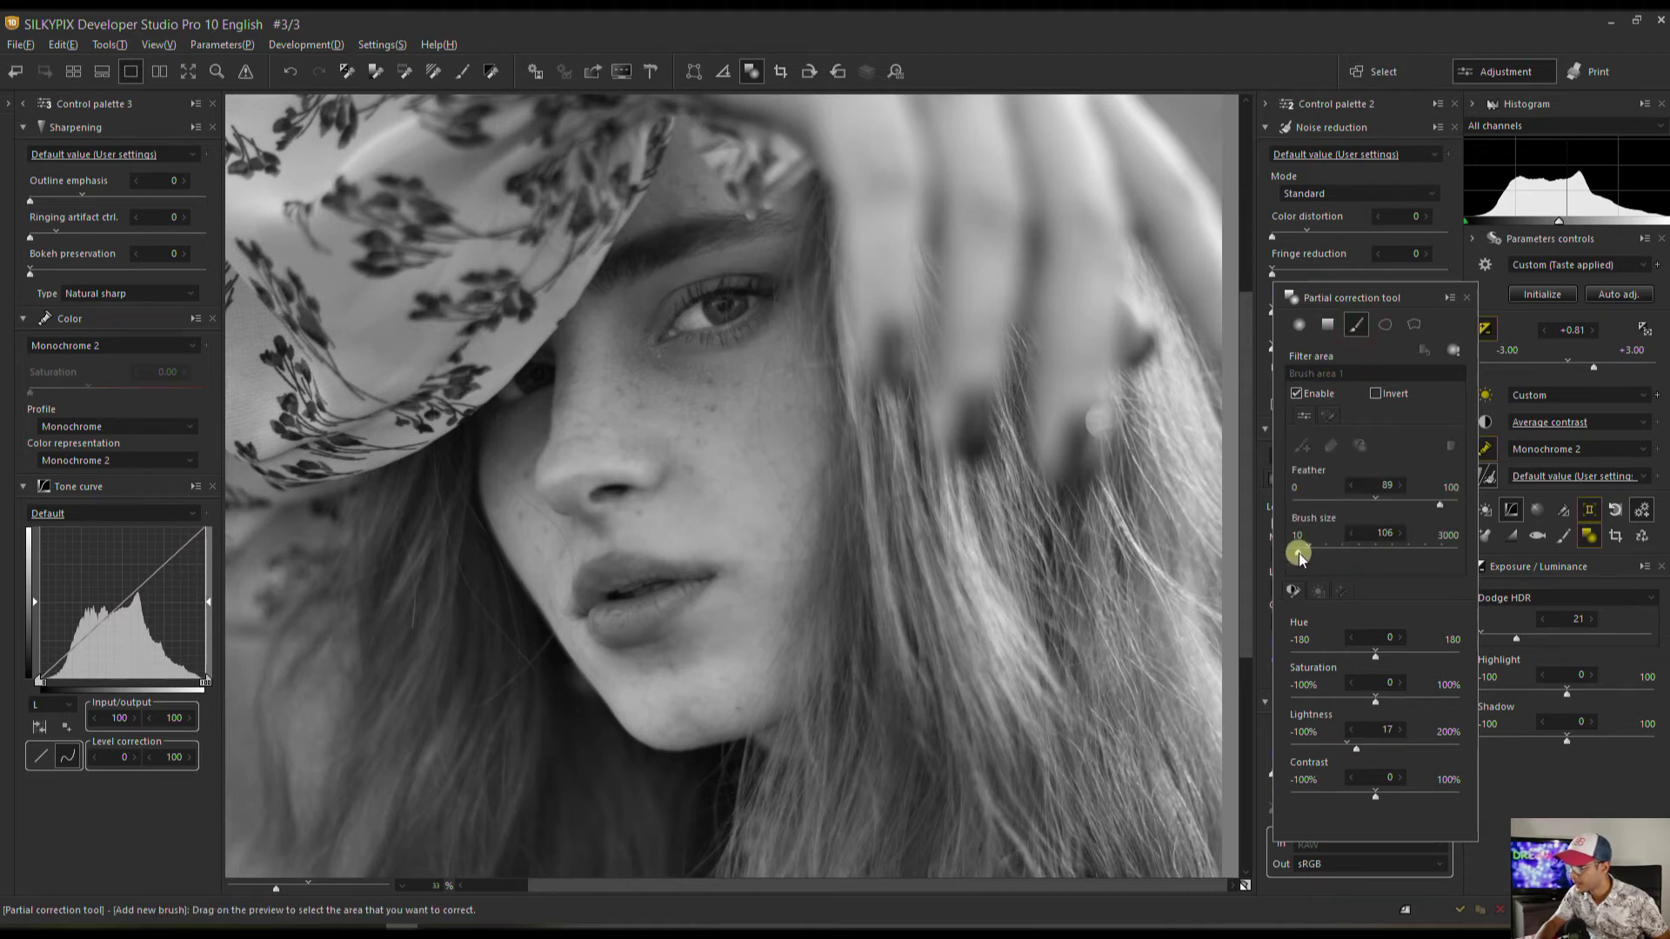
{"action": "mouse_move", "coordinate": [1298, 557]}
{"action": "left_mouse_down"}
{"action": "mouse_move", "coordinate": [1472, 484]}
{"action": "mouse_move", "coordinate": [1458, 502]}
{"action": "left_mouse_up"}
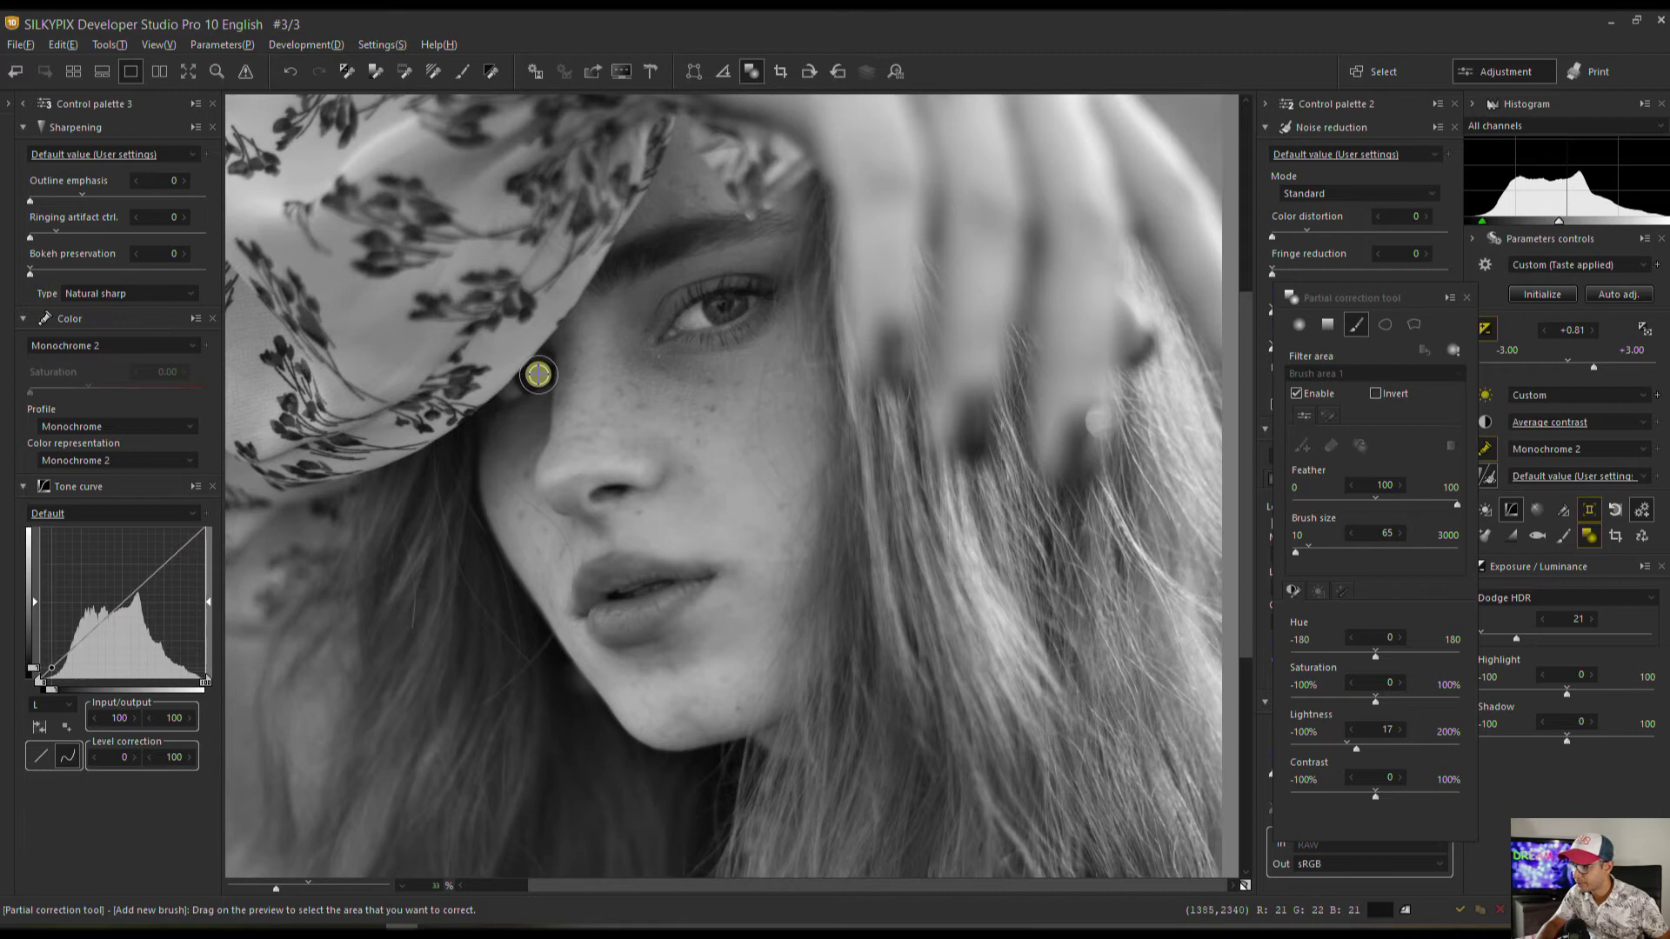
{"action": "left_click_drag", "start_coordinate": [524, 385], "coordinate": [504, 385]}
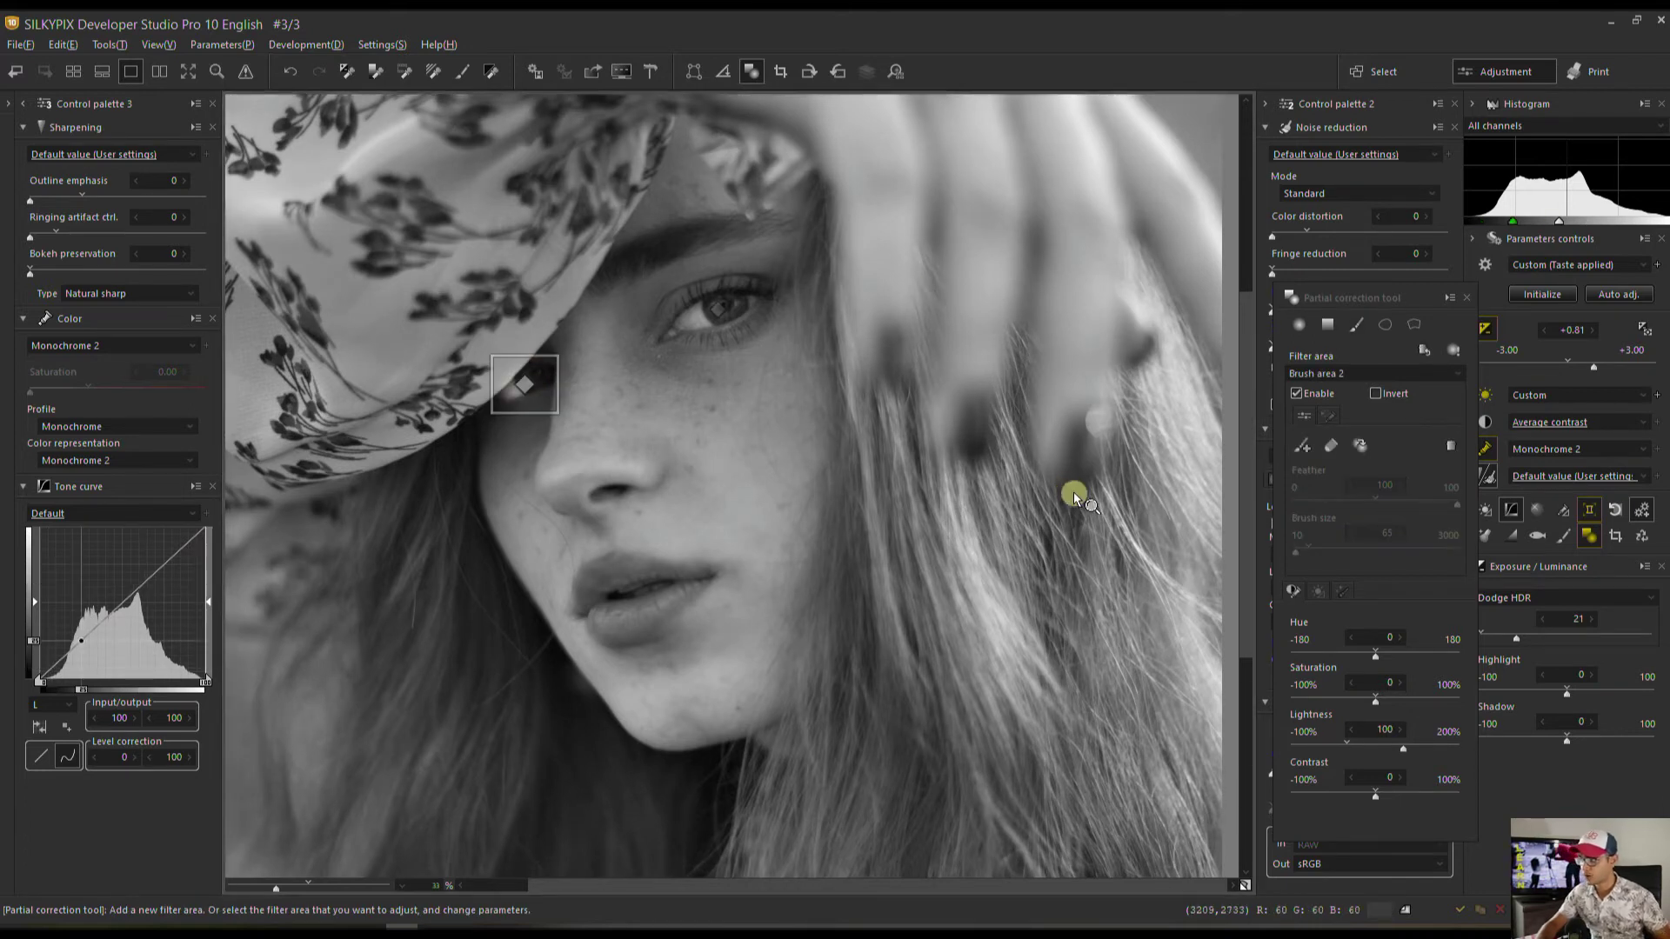
{"action": "left_click_drag", "start_coordinate": [1403, 748], "coordinate": [1364, 745]}
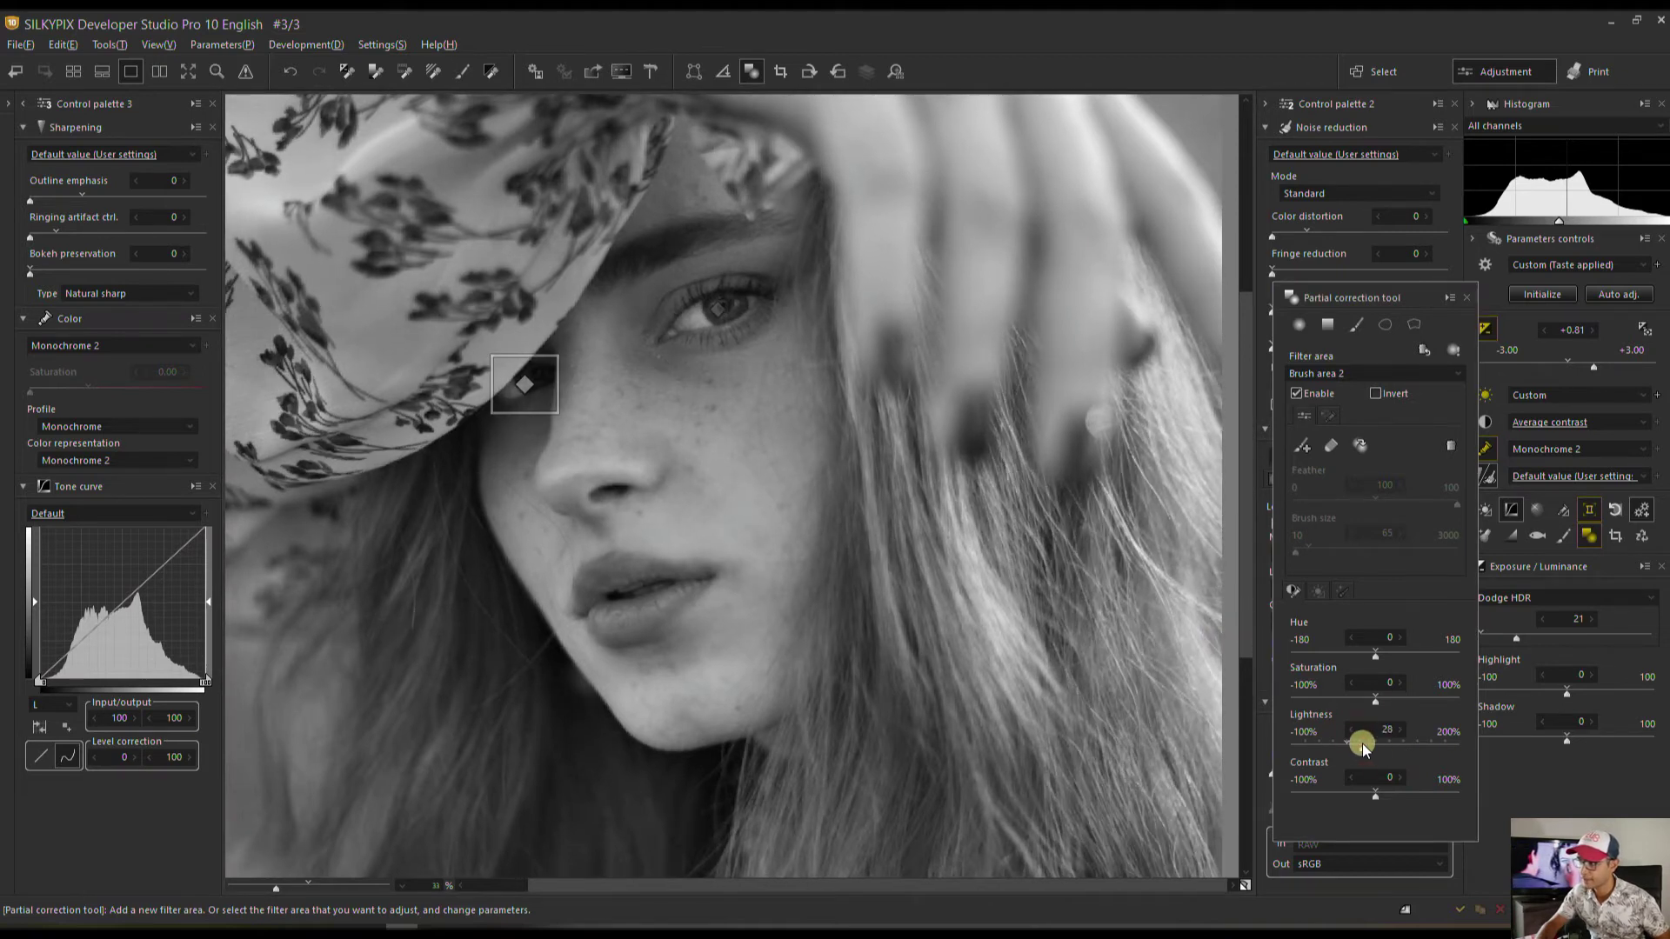
Extend the shadowed eye's brush area, erase the excess along the fabric edge and close the partial correction tool.
{"action": "left_click", "coordinate": [1299, 445]}
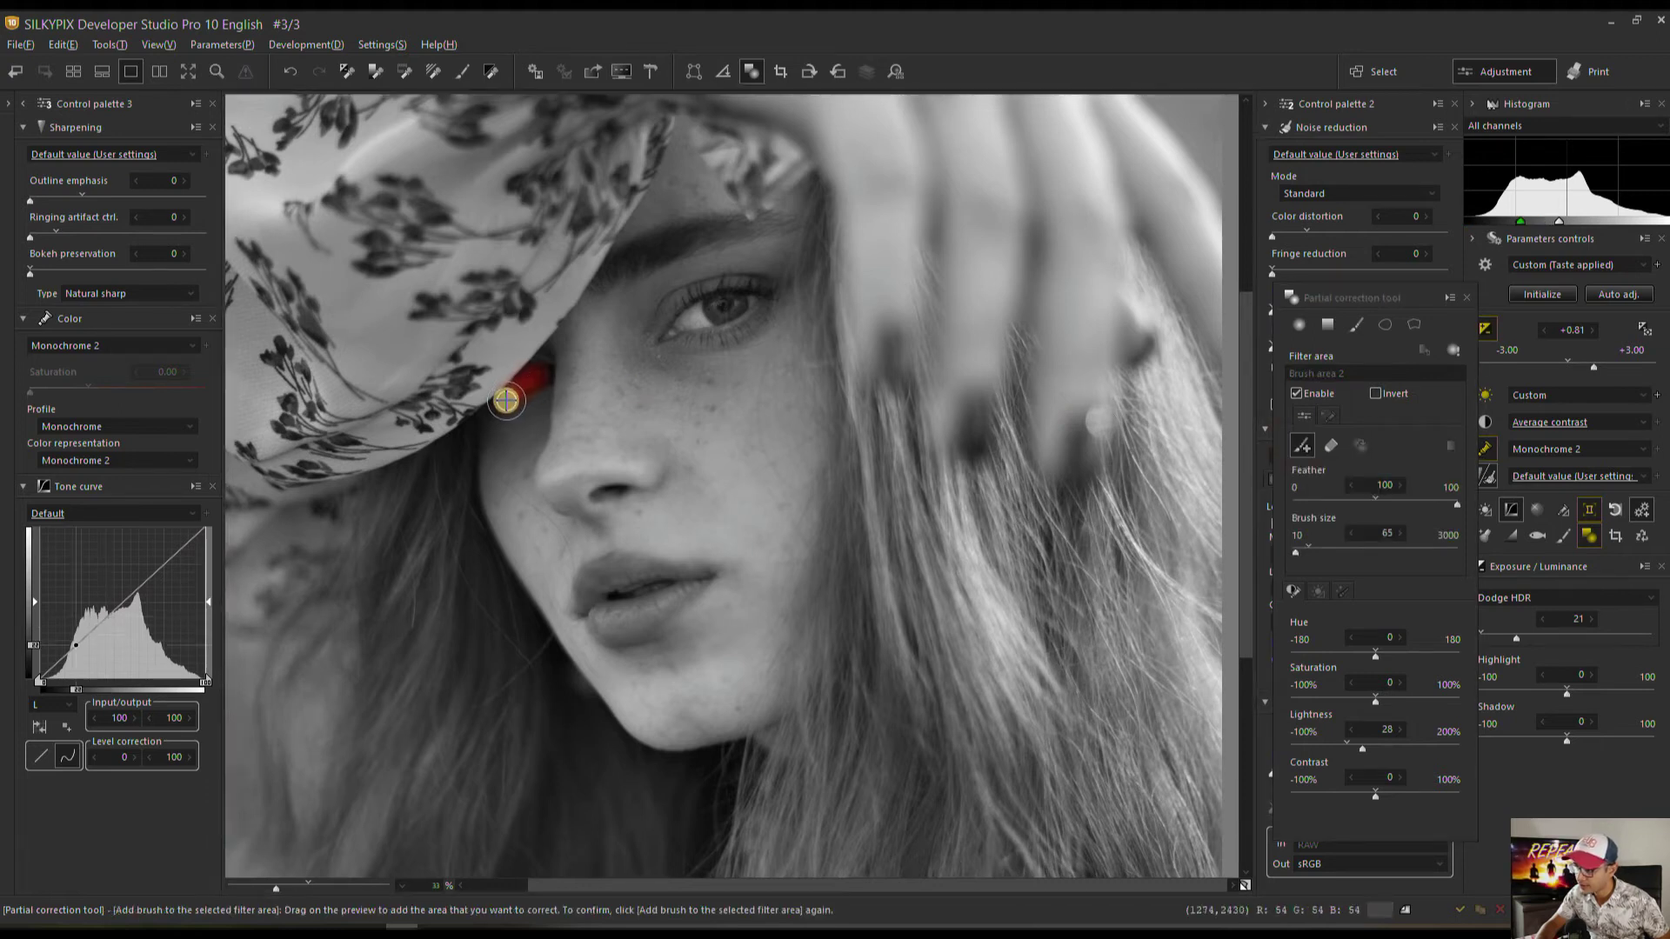
{"action": "left_click", "coordinate": [1330, 445]}
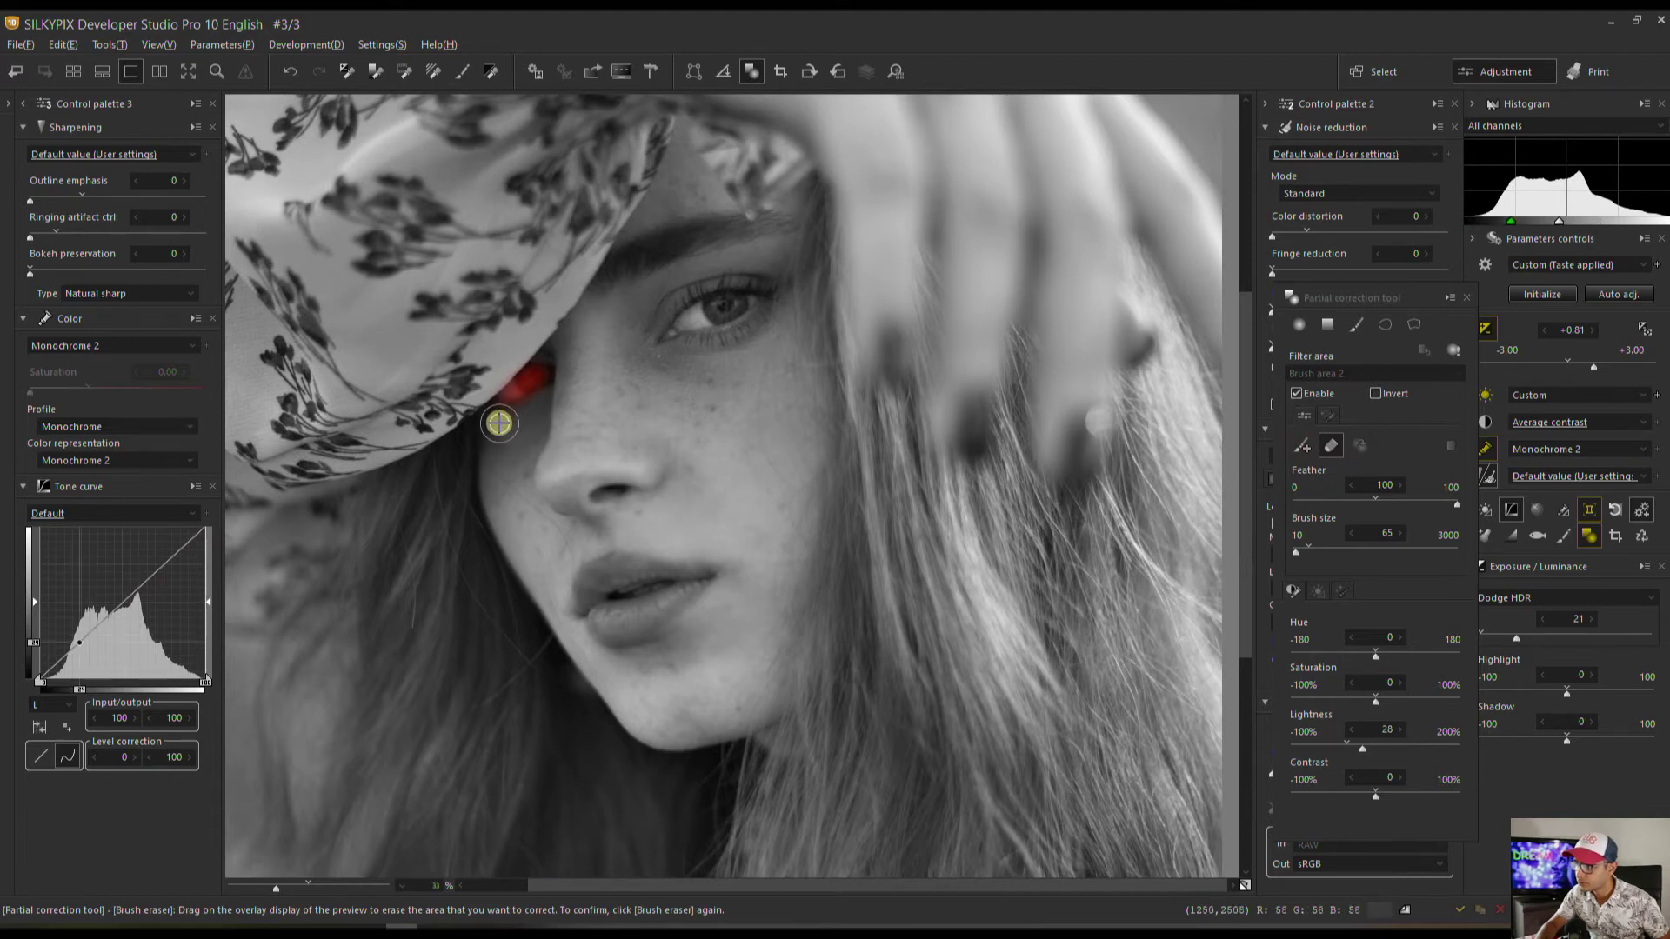
{"action": "left_click", "coordinate": [1332, 443]}
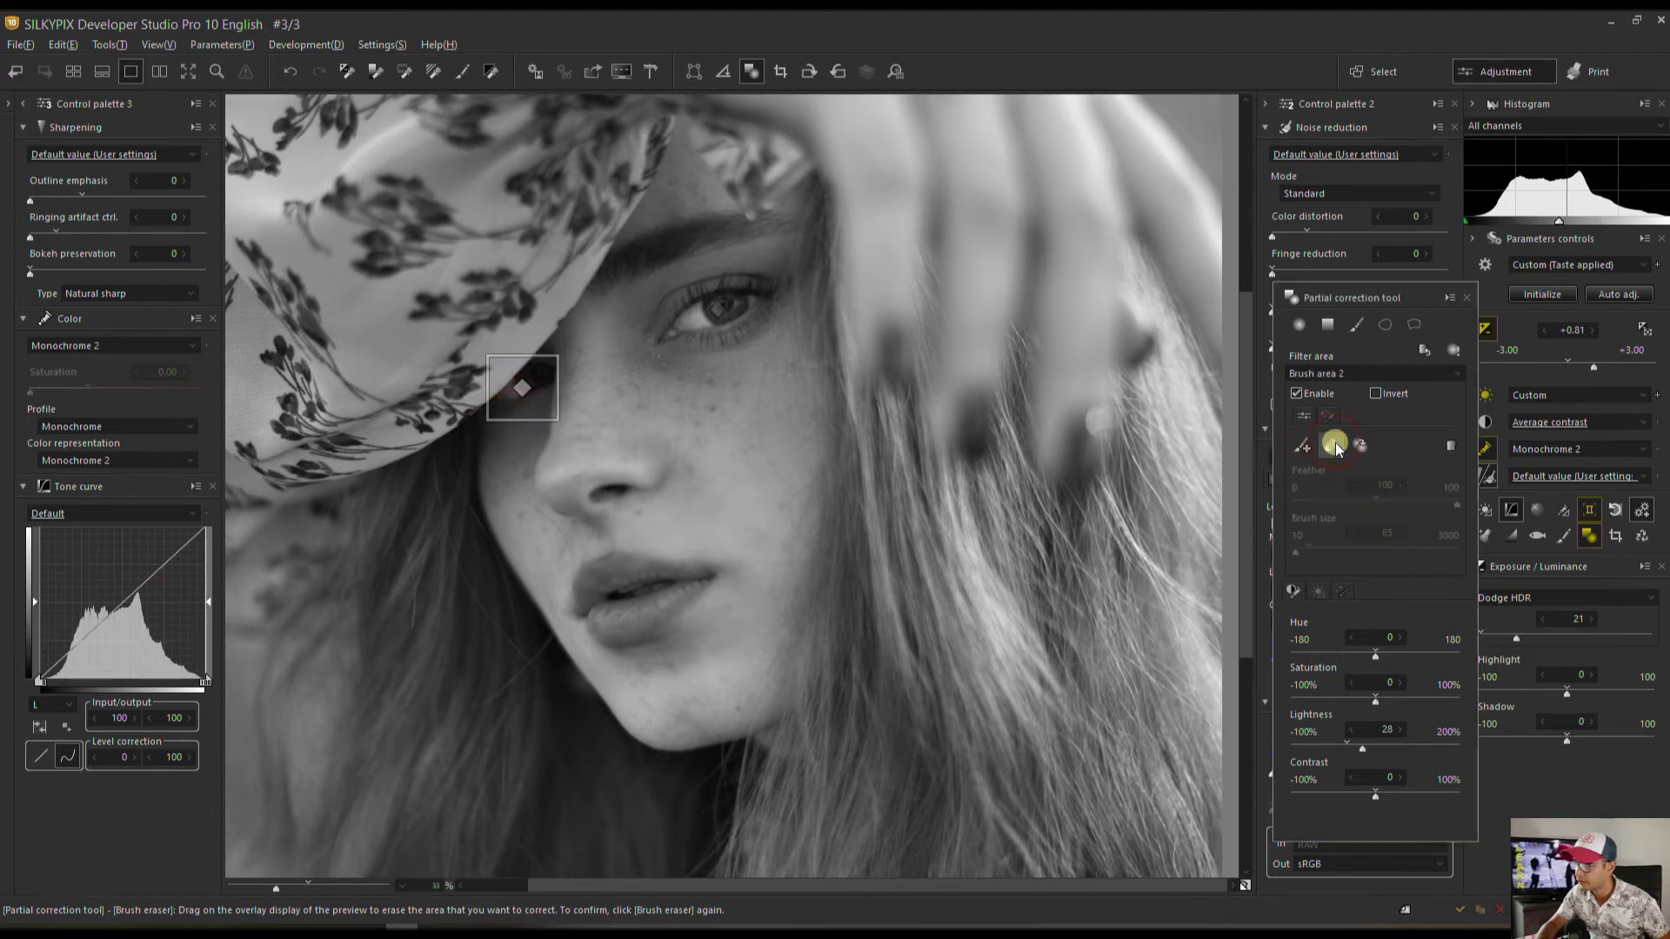
{"action": "left_click", "coordinate": [1467, 296]}
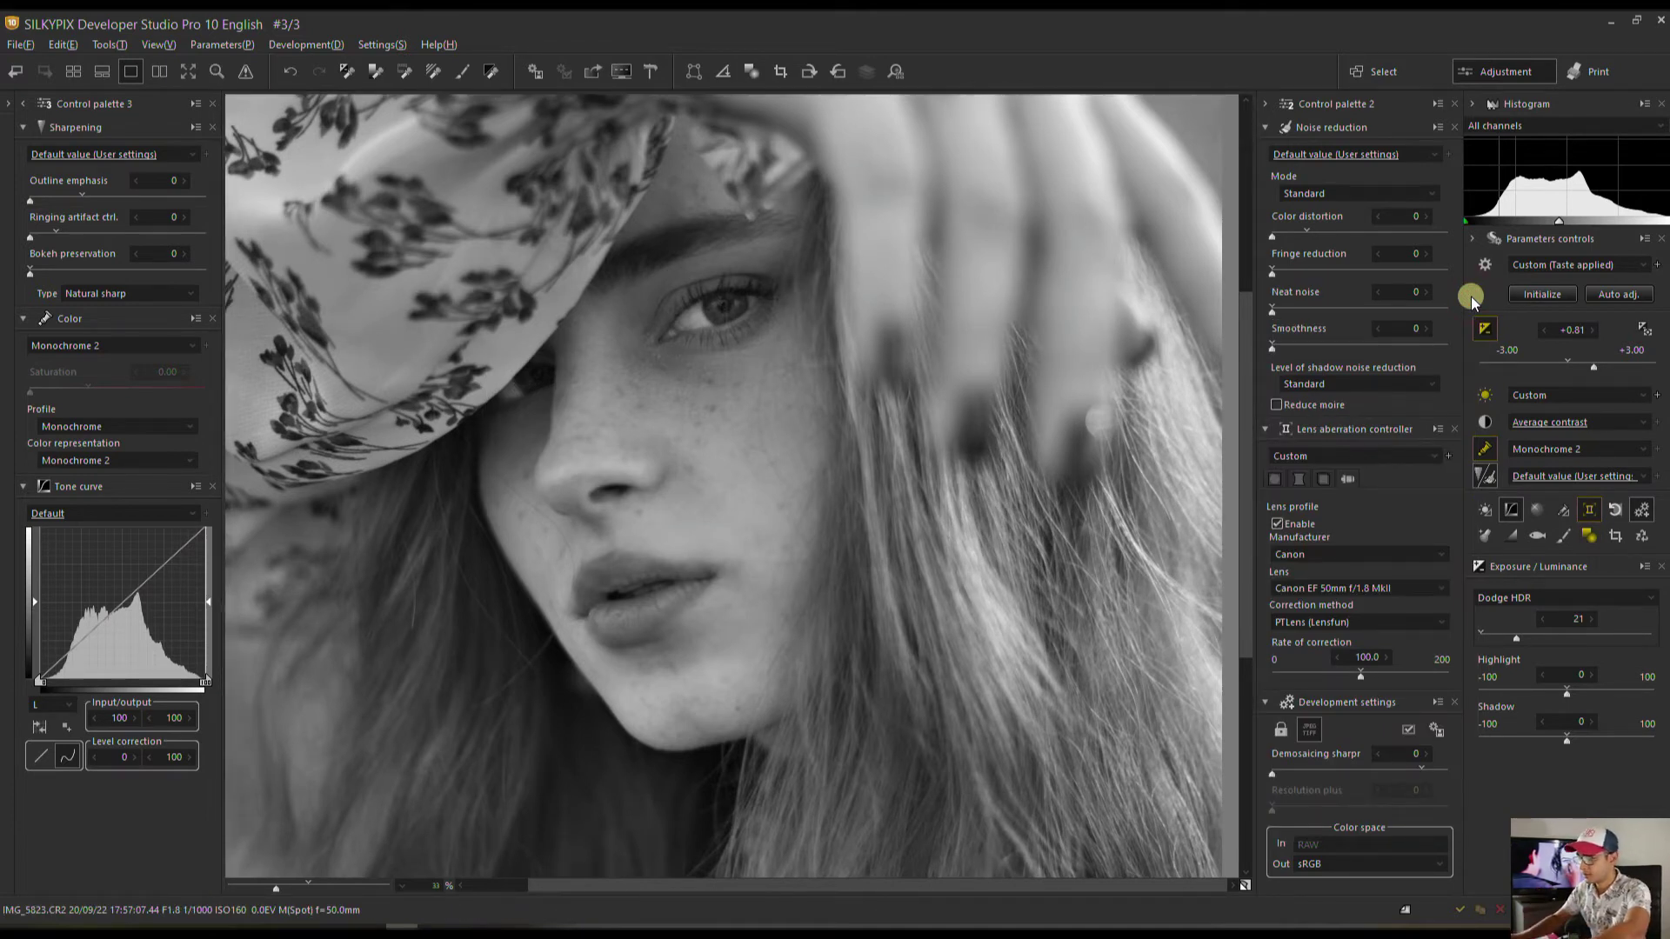
Enable the Lightness adjustments of the monochrome controller and turn off Develop as monochrome.
{"action": "key", "text": "ctrl+minus"}
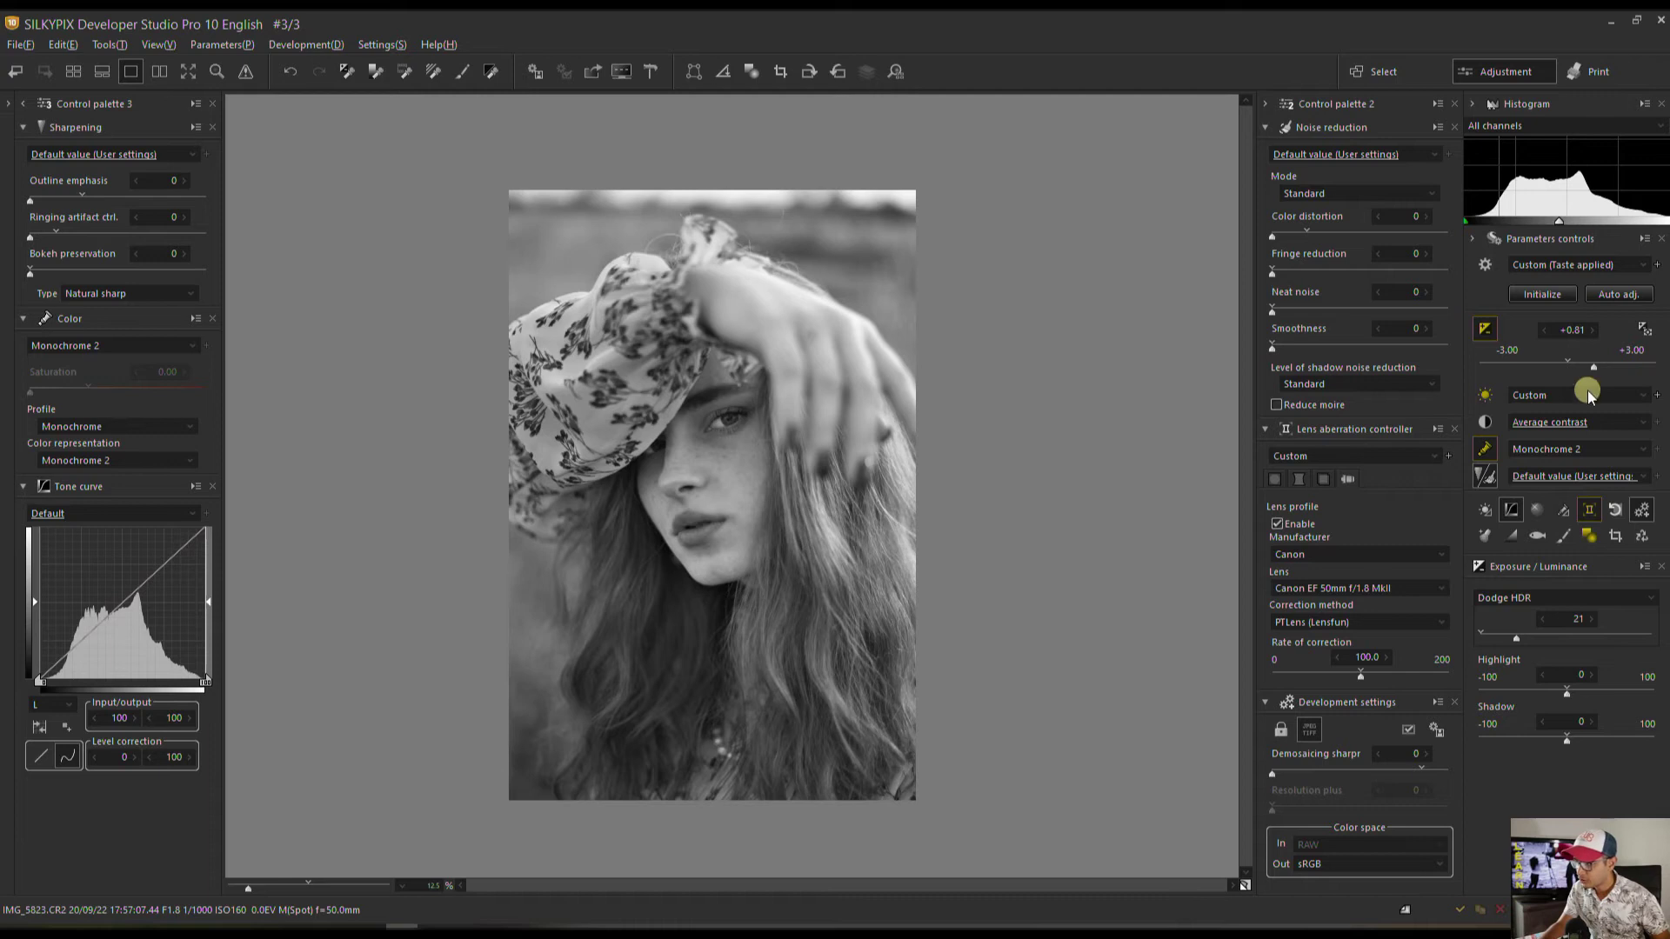
{"action": "left_click", "coordinate": [1520, 536]}
{"action": "left_click", "coordinate": [1188, 605]}
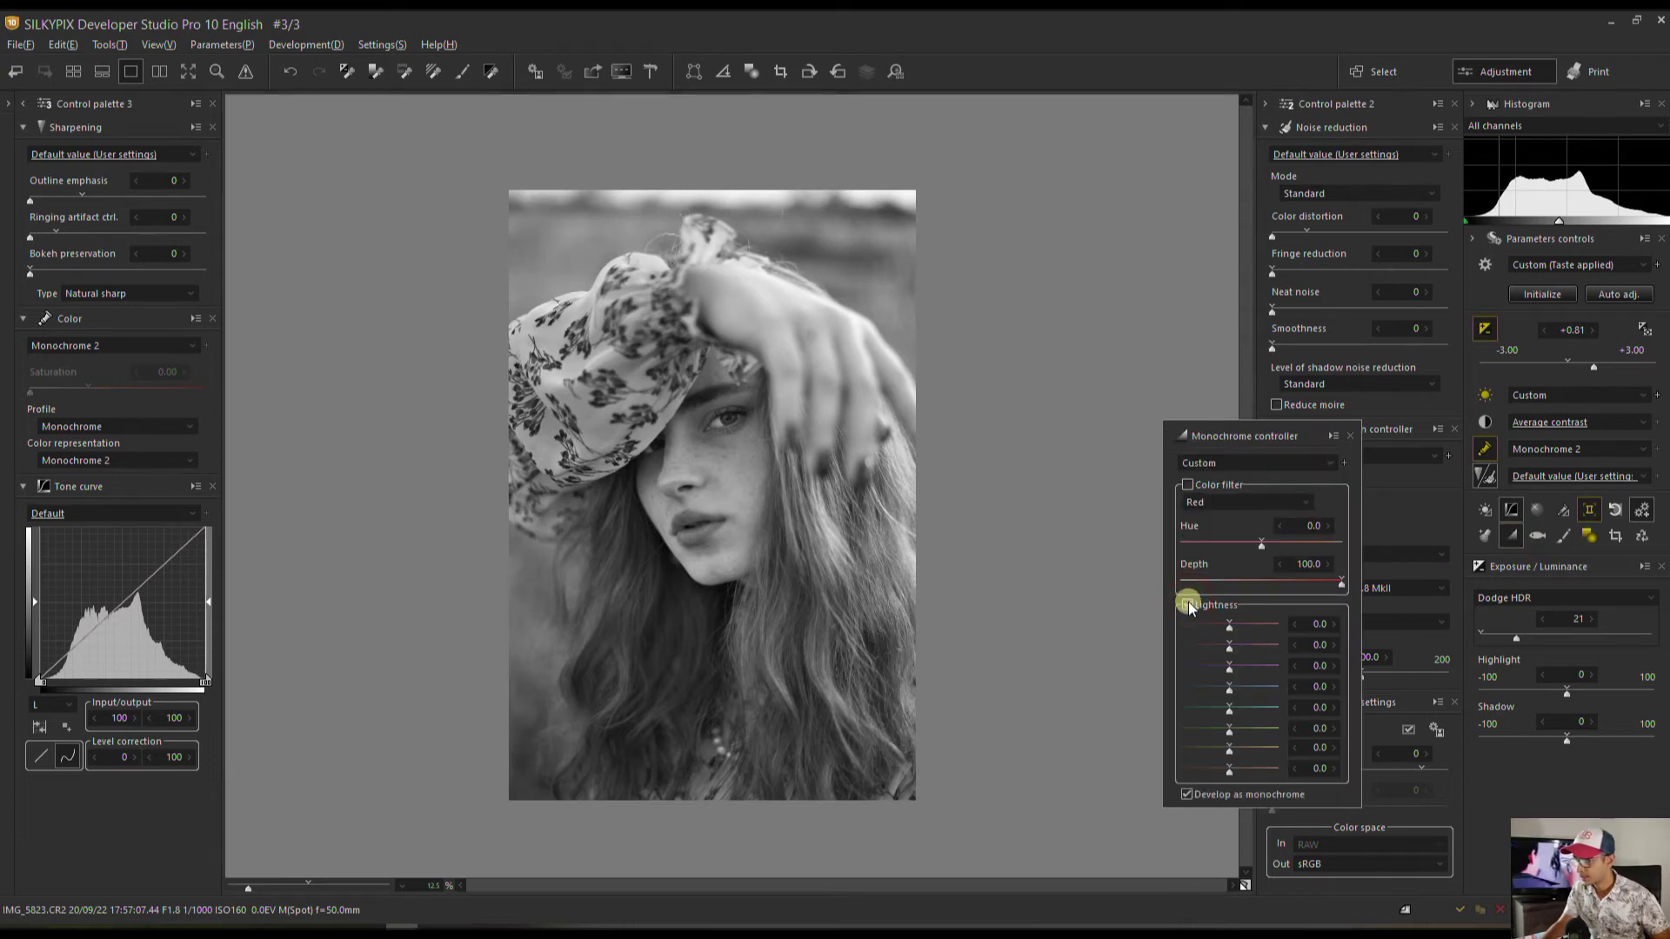
{"action": "left_click", "coordinate": [1186, 795]}
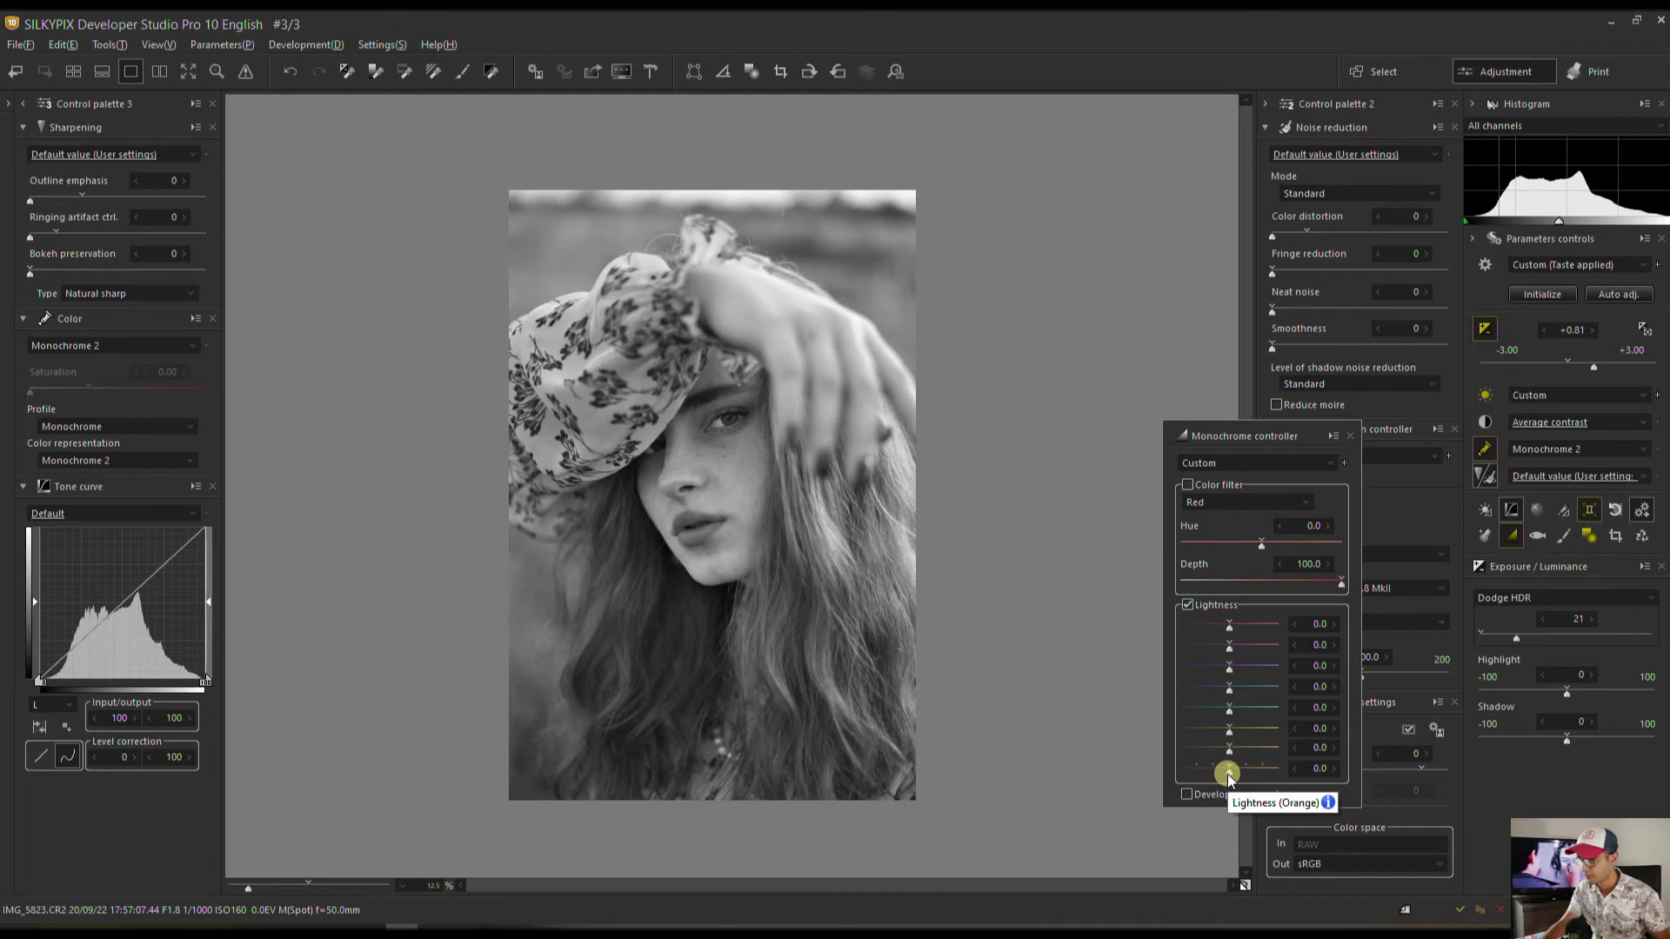
Set the monochrome lightness to -7 for red, 10 for pink, -30 for green, -26 for yellow and 13 for orange, and compare with the default photo.
{"action": "mouse_move", "coordinate": [1228, 774]}
{"action": "left_mouse_down"}
{"action": "mouse_move", "coordinate": [1187, 772]}
{"action": "mouse_move", "coordinate": [1216, 770]}
{"action": "mouse_move", "coordinate": [1205, 753]}
{"action": "left_mouse_up"}
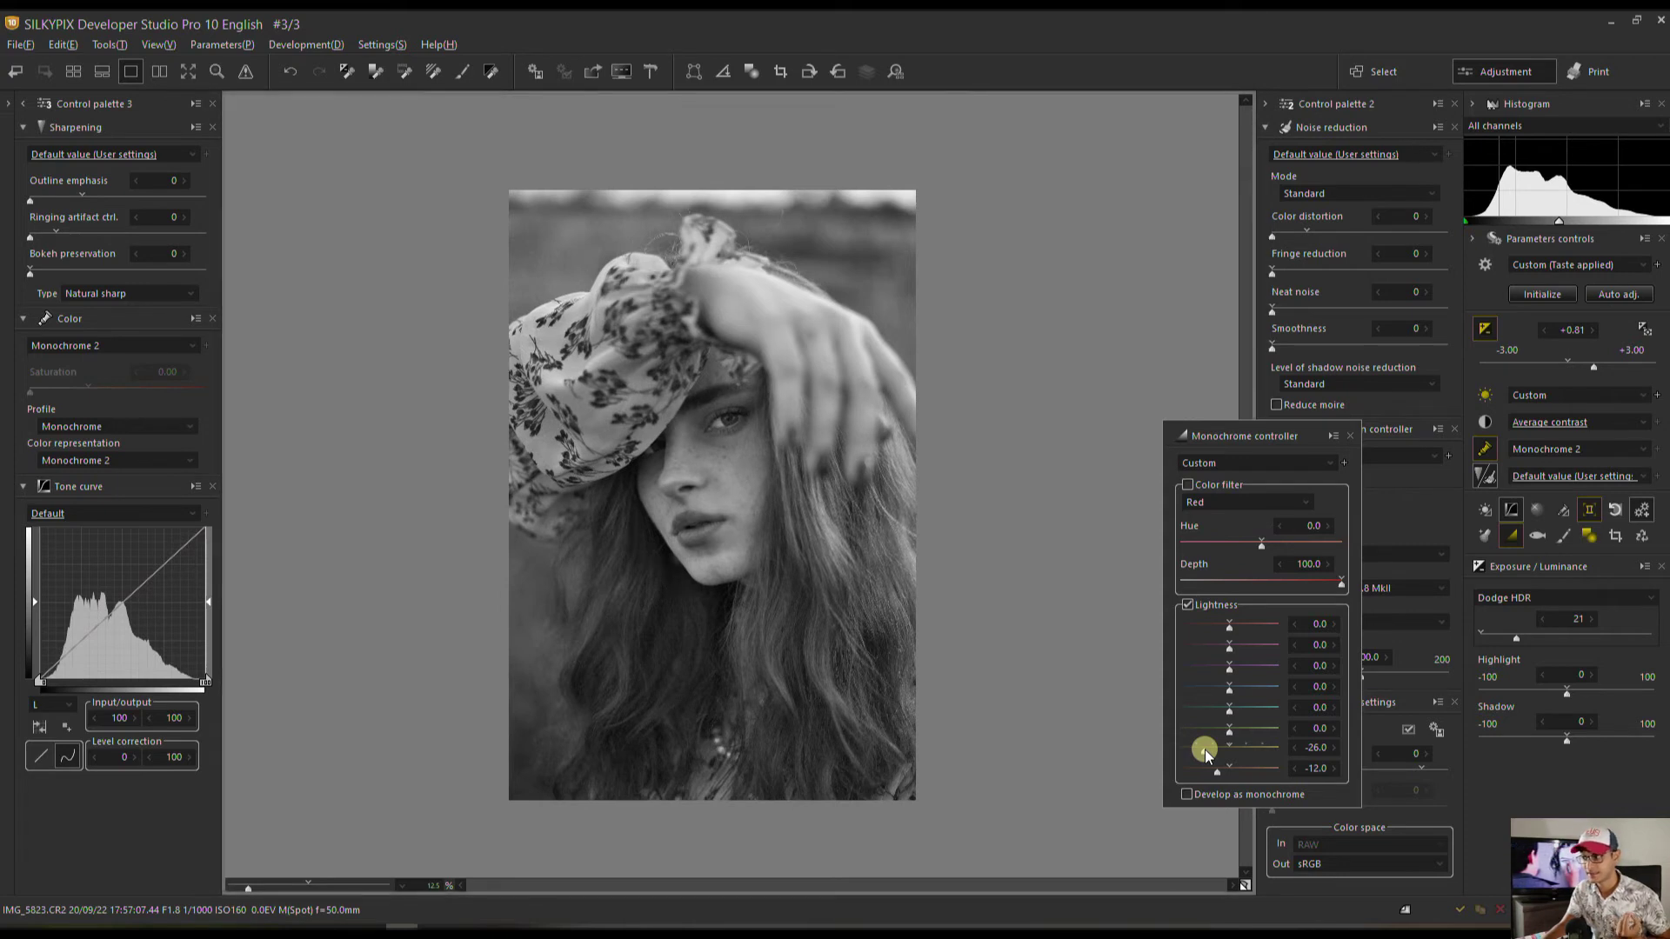
{"action": "left_click_drag", "start_coordinate": [1227, 730], "coordinate": [1200, 731]}
{"action": "mouse_move", "coordinate": [1229, 625]}
{"action": "left_mouse_down"}
{"action": "mouse_move", "coordinate": [1251, 634]}
{"action": "mouse_move", "coordinate": [1212, 623]}
{"action": "mouse_move", "coordinate": [1225, 631]}
{"action": "left_mouse_up"}
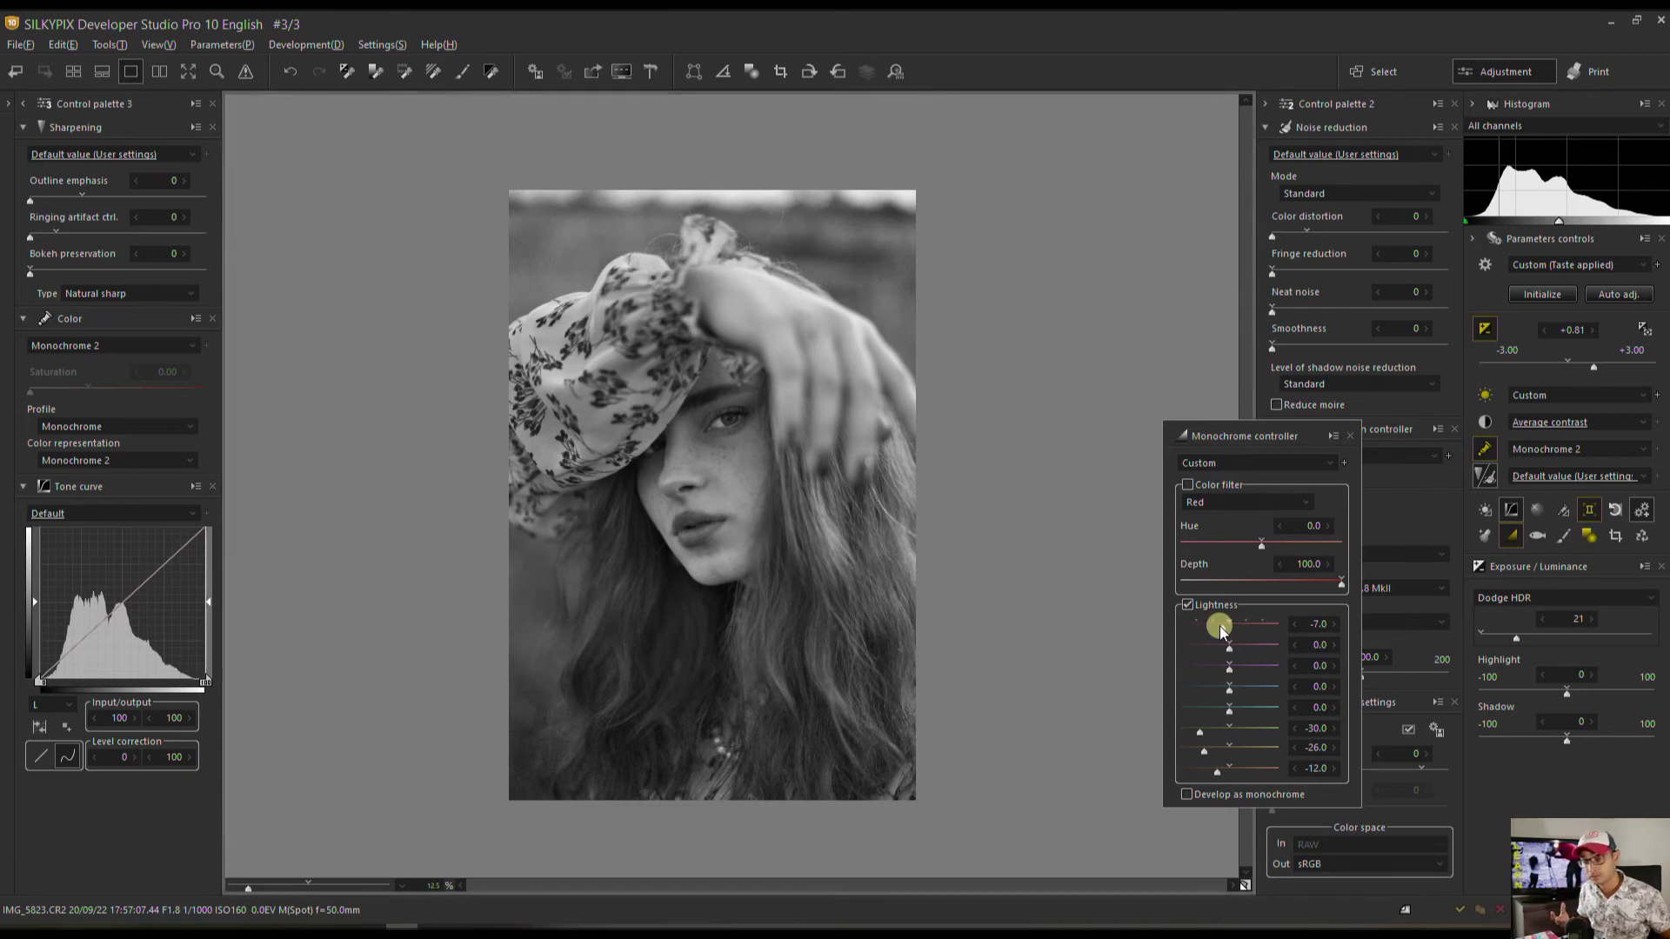
{"action": "mouse_move", "coordinate": [1229, 646]}
{"action": "left_mouse_down"}
{"action": "mouse_move", "coordinate": [1200, 648]}
{"action": "mouse_move", "coordinate": [1238, 645]}
{"action": "left_mouse_up"}
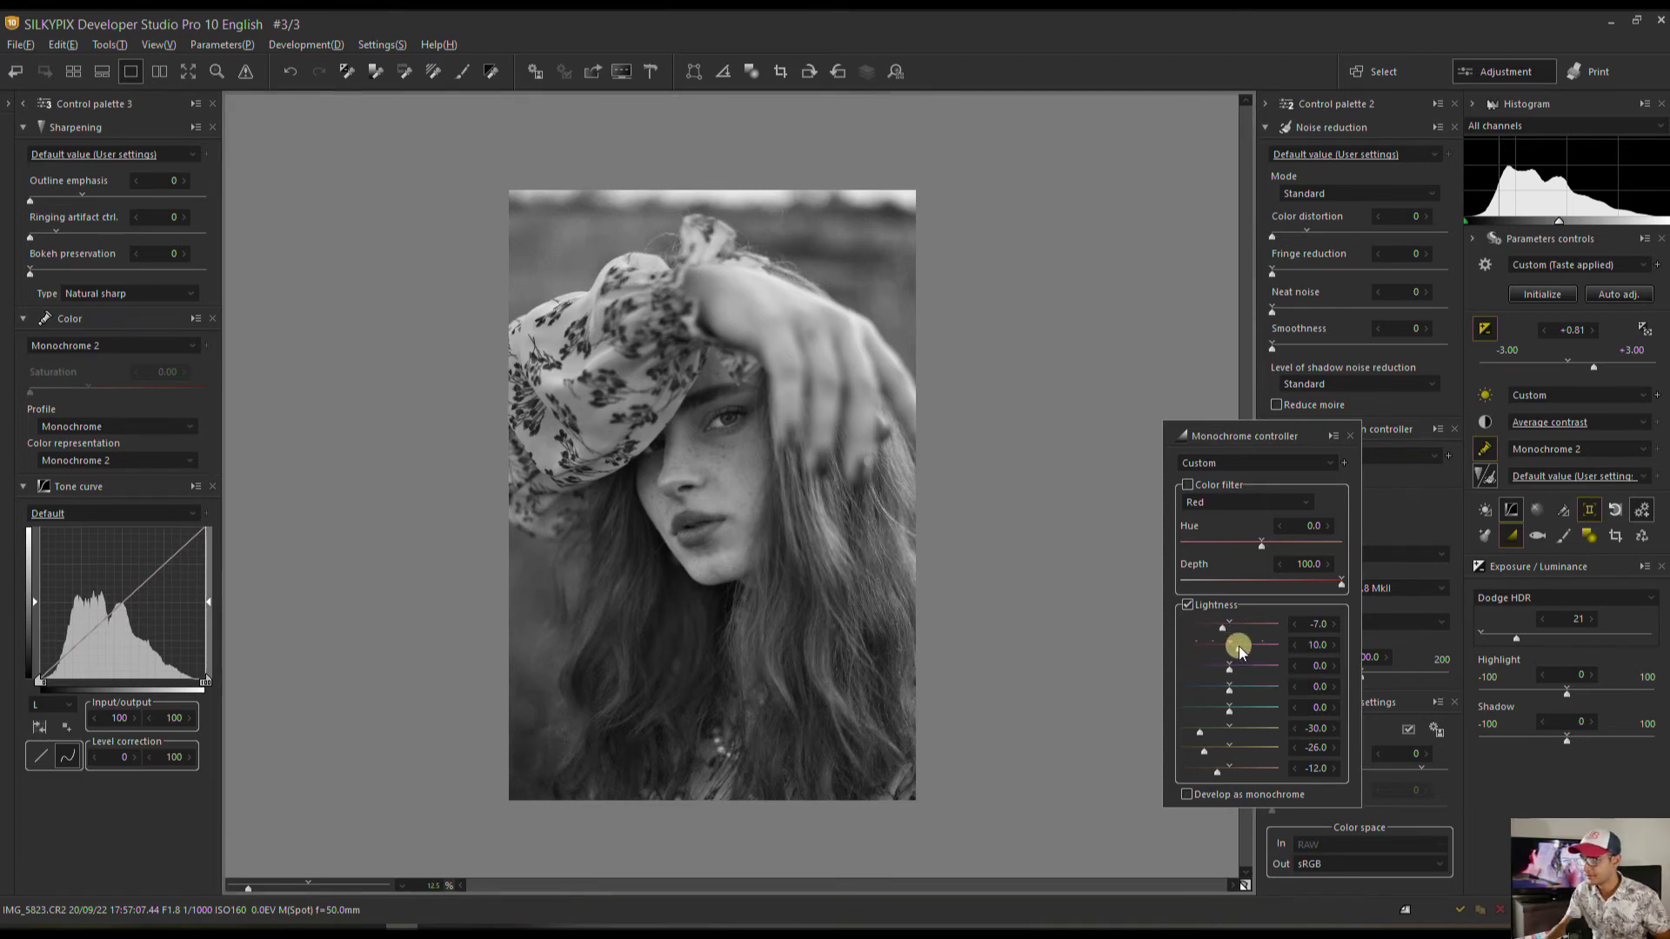
{"action": "mouse_move", "coordinate": [1217, 771]}
{"action": "left_mouse_down"}
{"action": "mouse_move", "coordinate": [1240, 771]}
{"action": "mouse_move", "coordinate": [1204, 767]}
{"action": "mouse_move", "coordinate": [1238, 769]}
{"action": "left_mouse_up"}
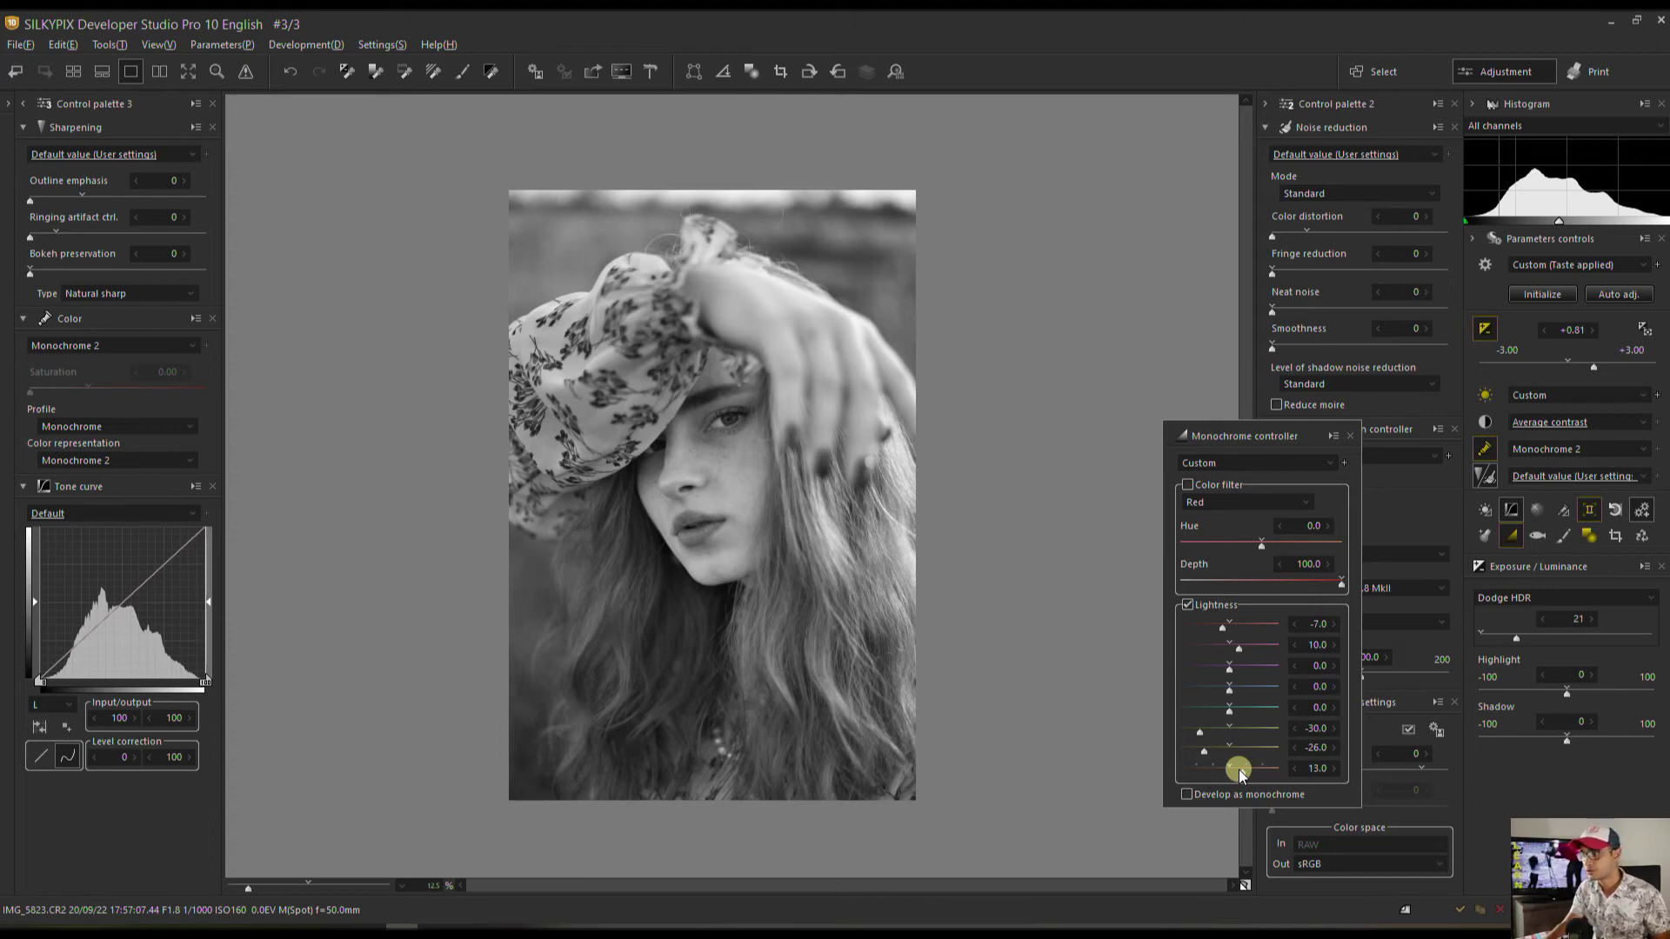
{"action": "left_click", "coordinate": [1249, 886]}
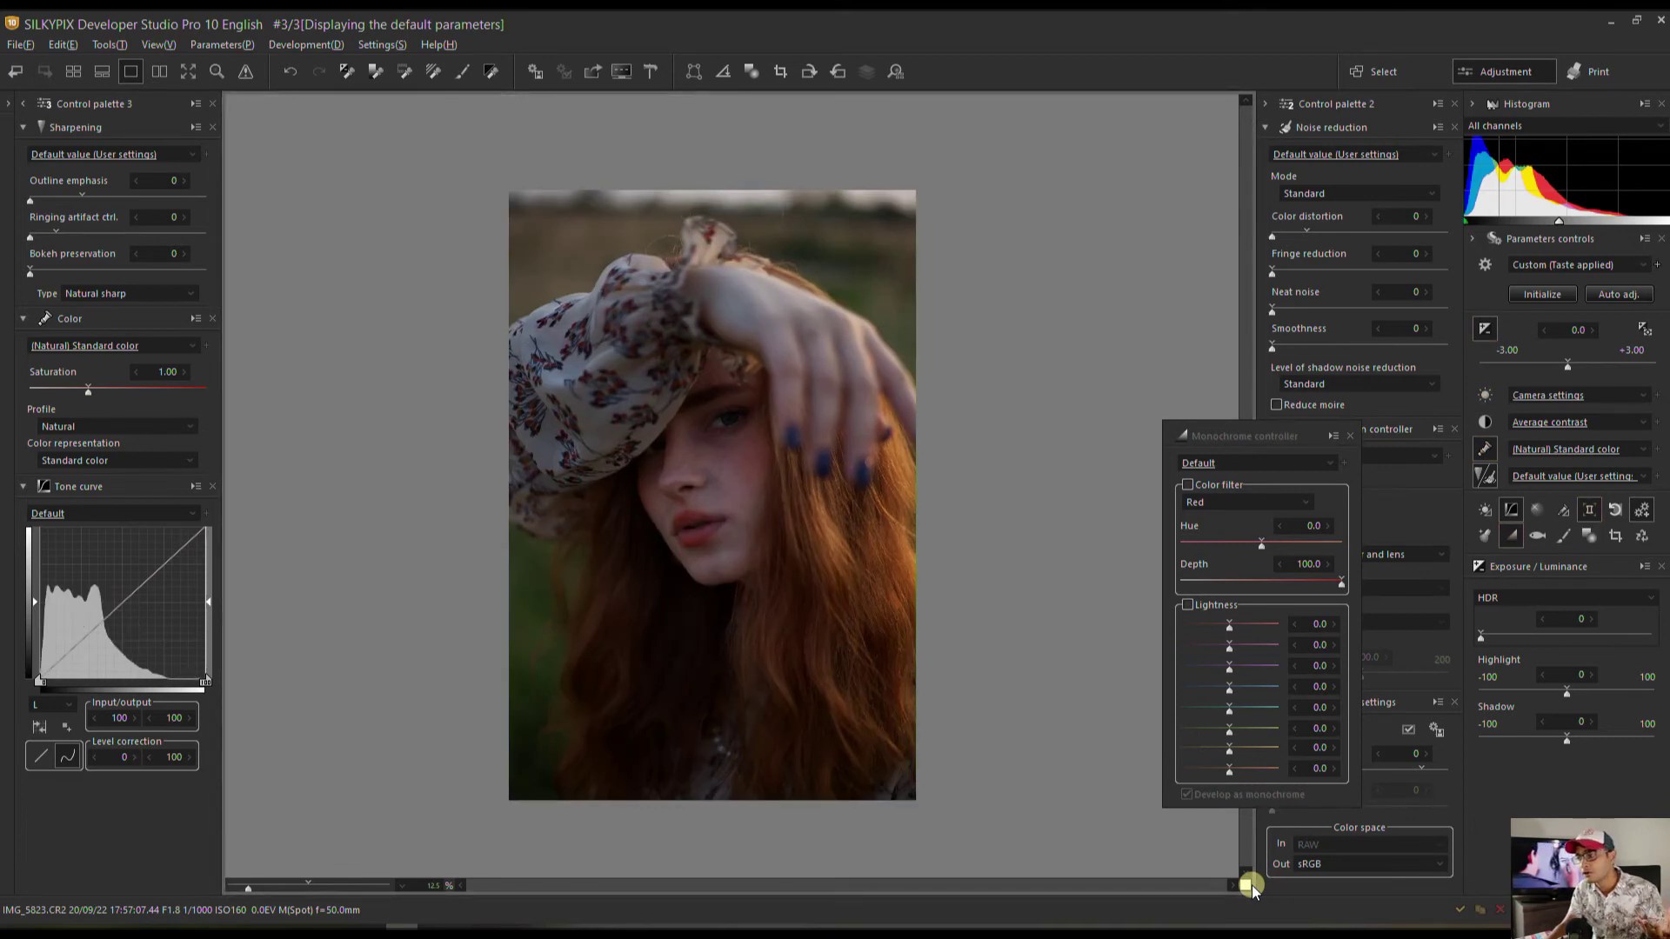
{"action": "left_click", "coordinate": [1249, 886]}
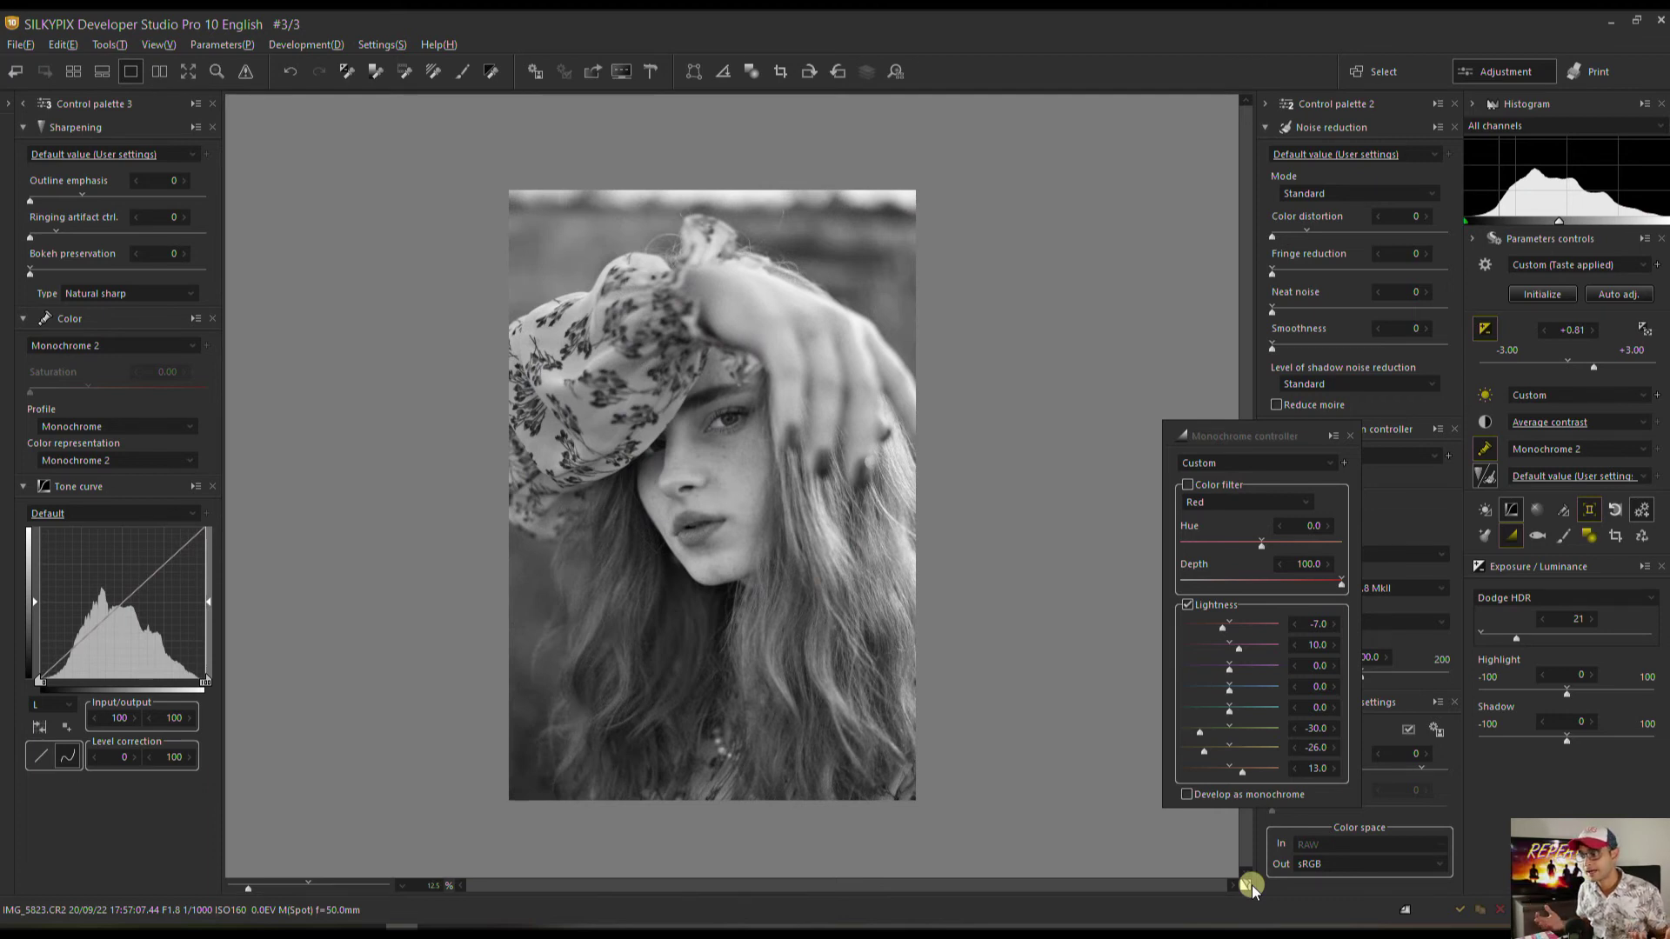
Tone the photo with the Orange color filter at hue 0.8 and depth 15.7, and close the monochrome controller.
{"action": "left_click", "coordinate": [1188, 486]}
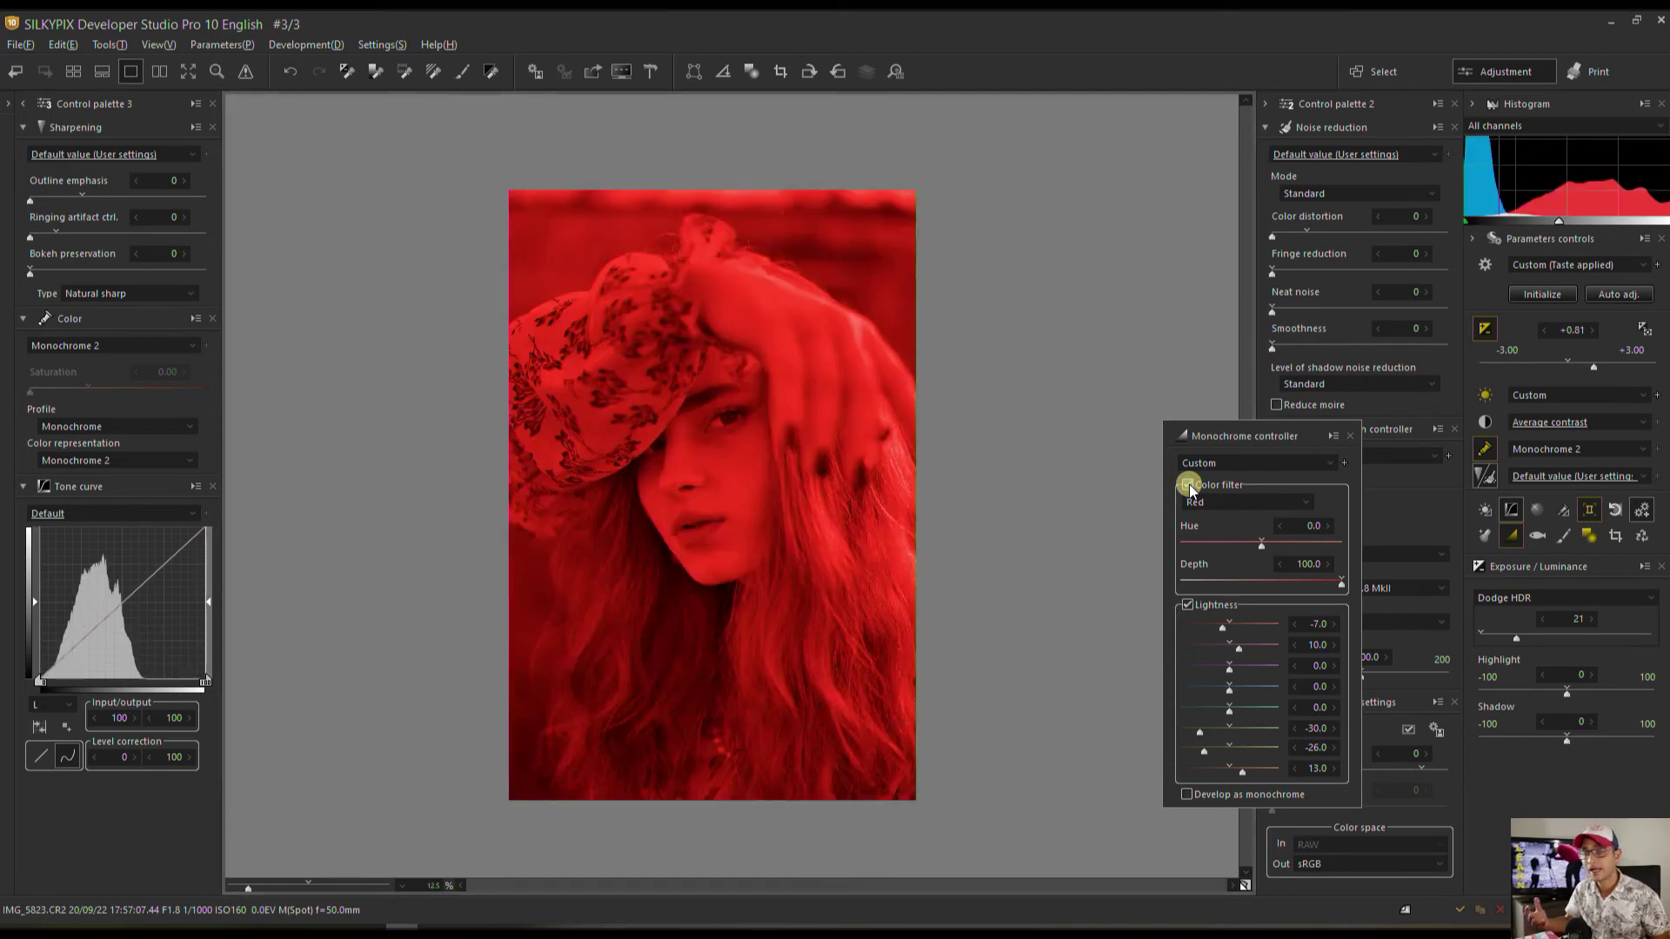
{"action": "left_click", "coordinate": [1230, 503]}
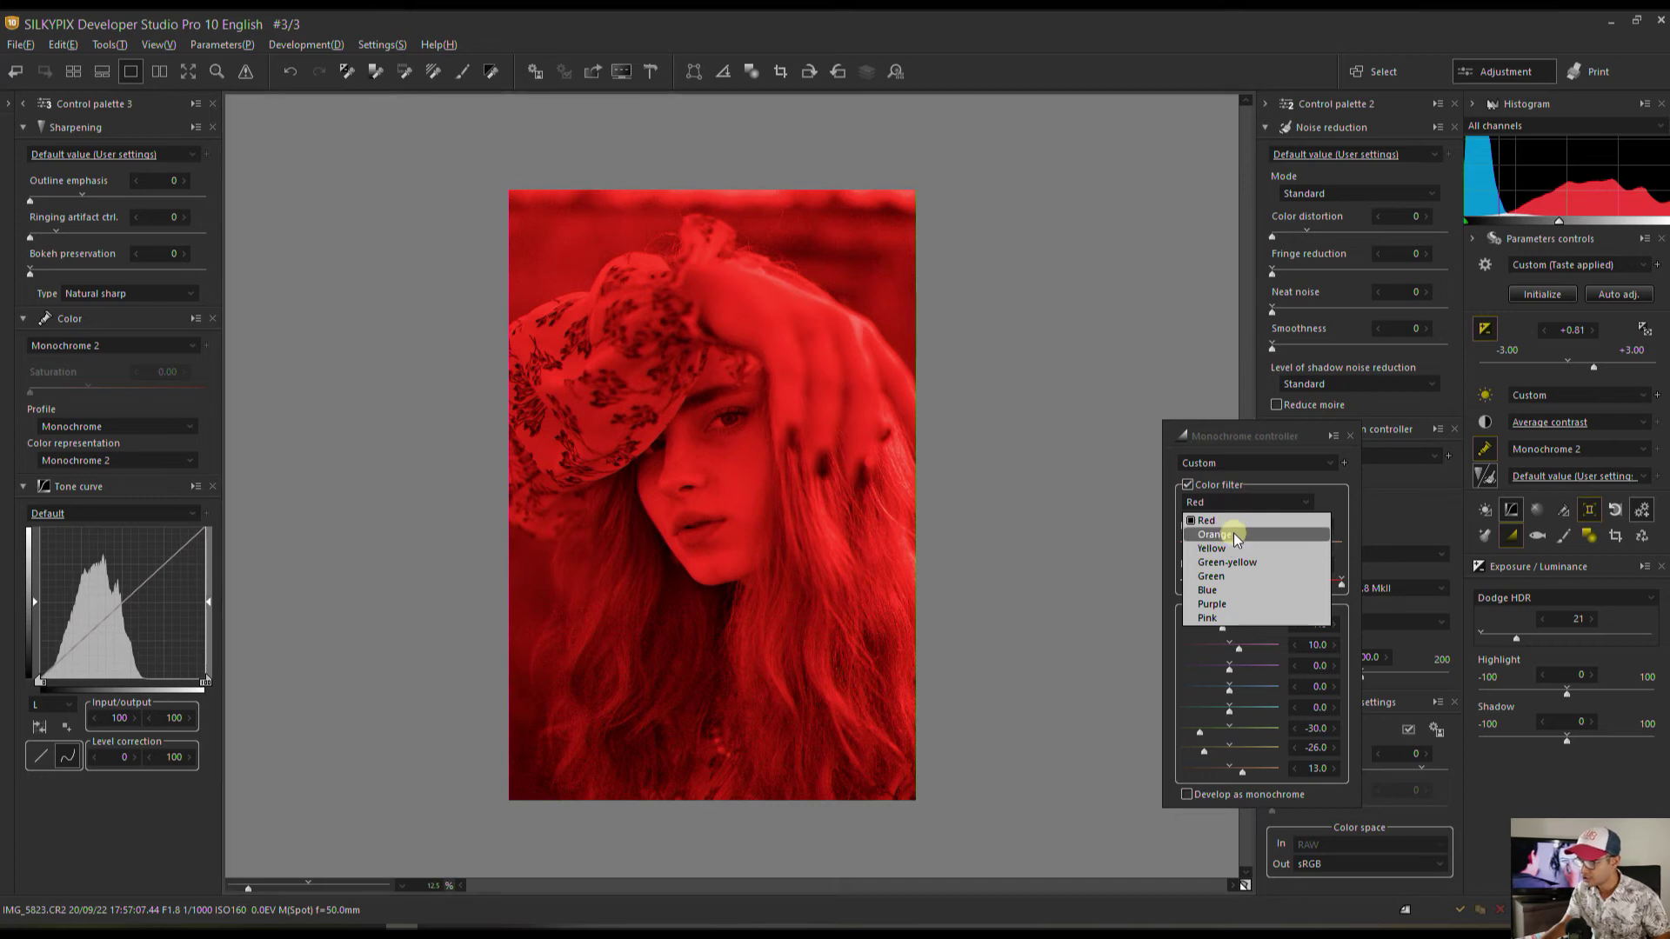
{"action": "left_click", "coordinate": [1233, 534]}
{"action": "left_click", "coordinate": [1198, 577]}
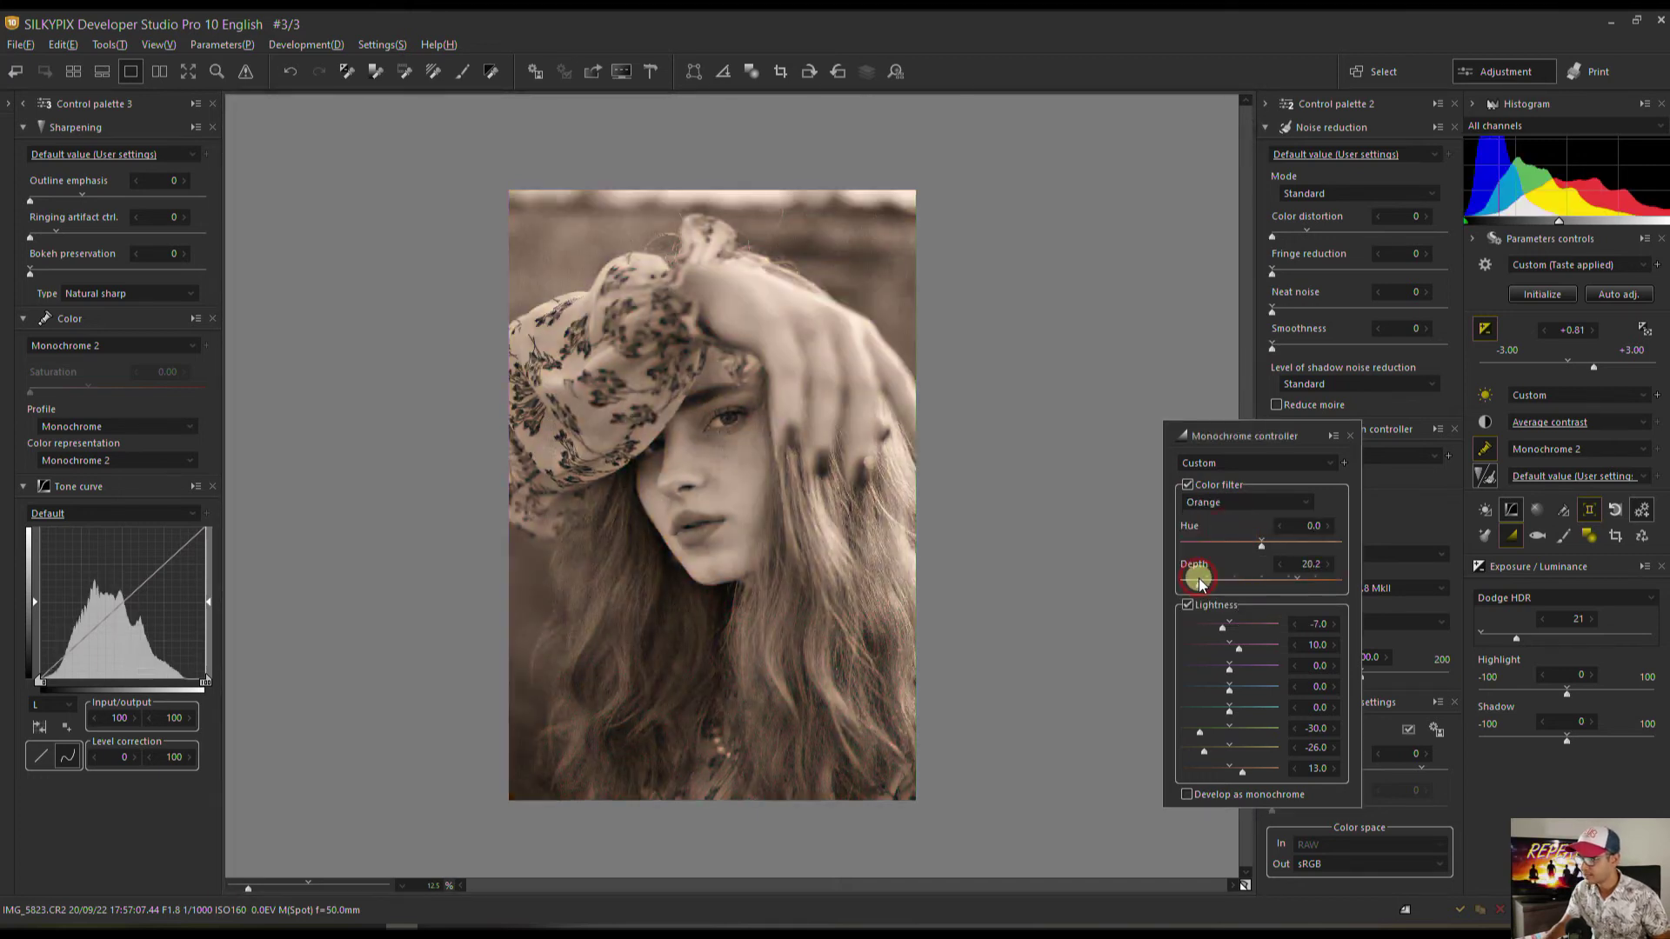
{"action": "mouse_move", "coordinate": [1262, 544]}
{"action": "left_mouse_down"}
{"action": "mouse_move", "coordinate": [1194, 544]}
{"action": "mouse_move", "coordinate": [1275, 546]}
{"action": "left_mouse_up"}
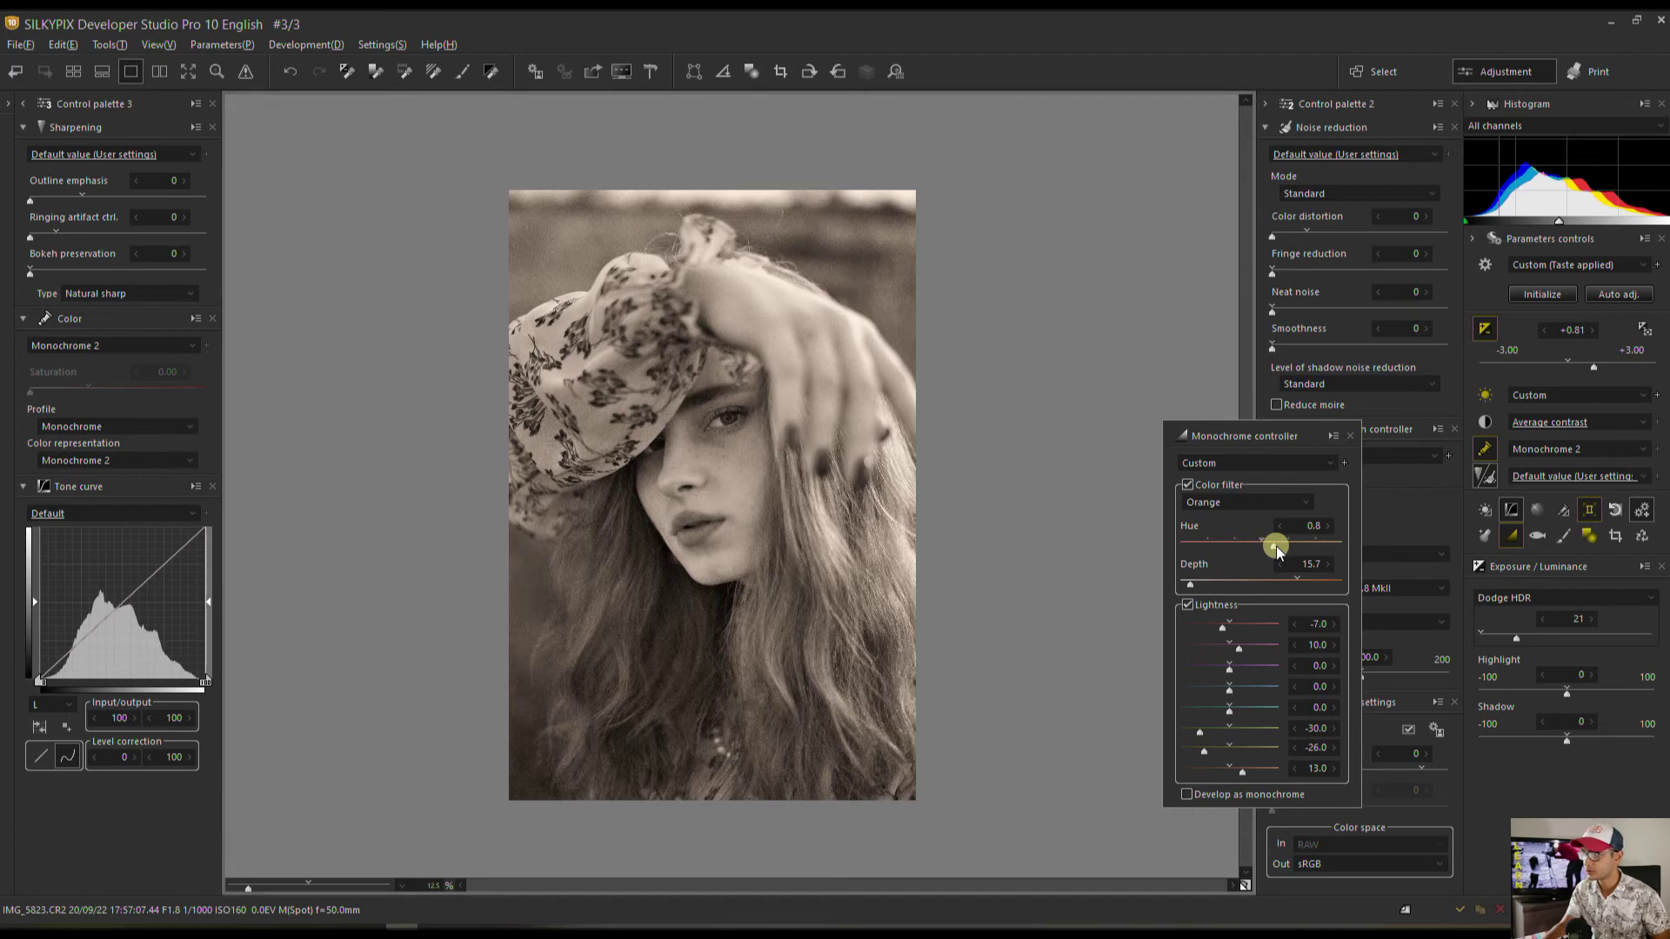
{"action": "left_click", "coordinate": [1350, 436]}
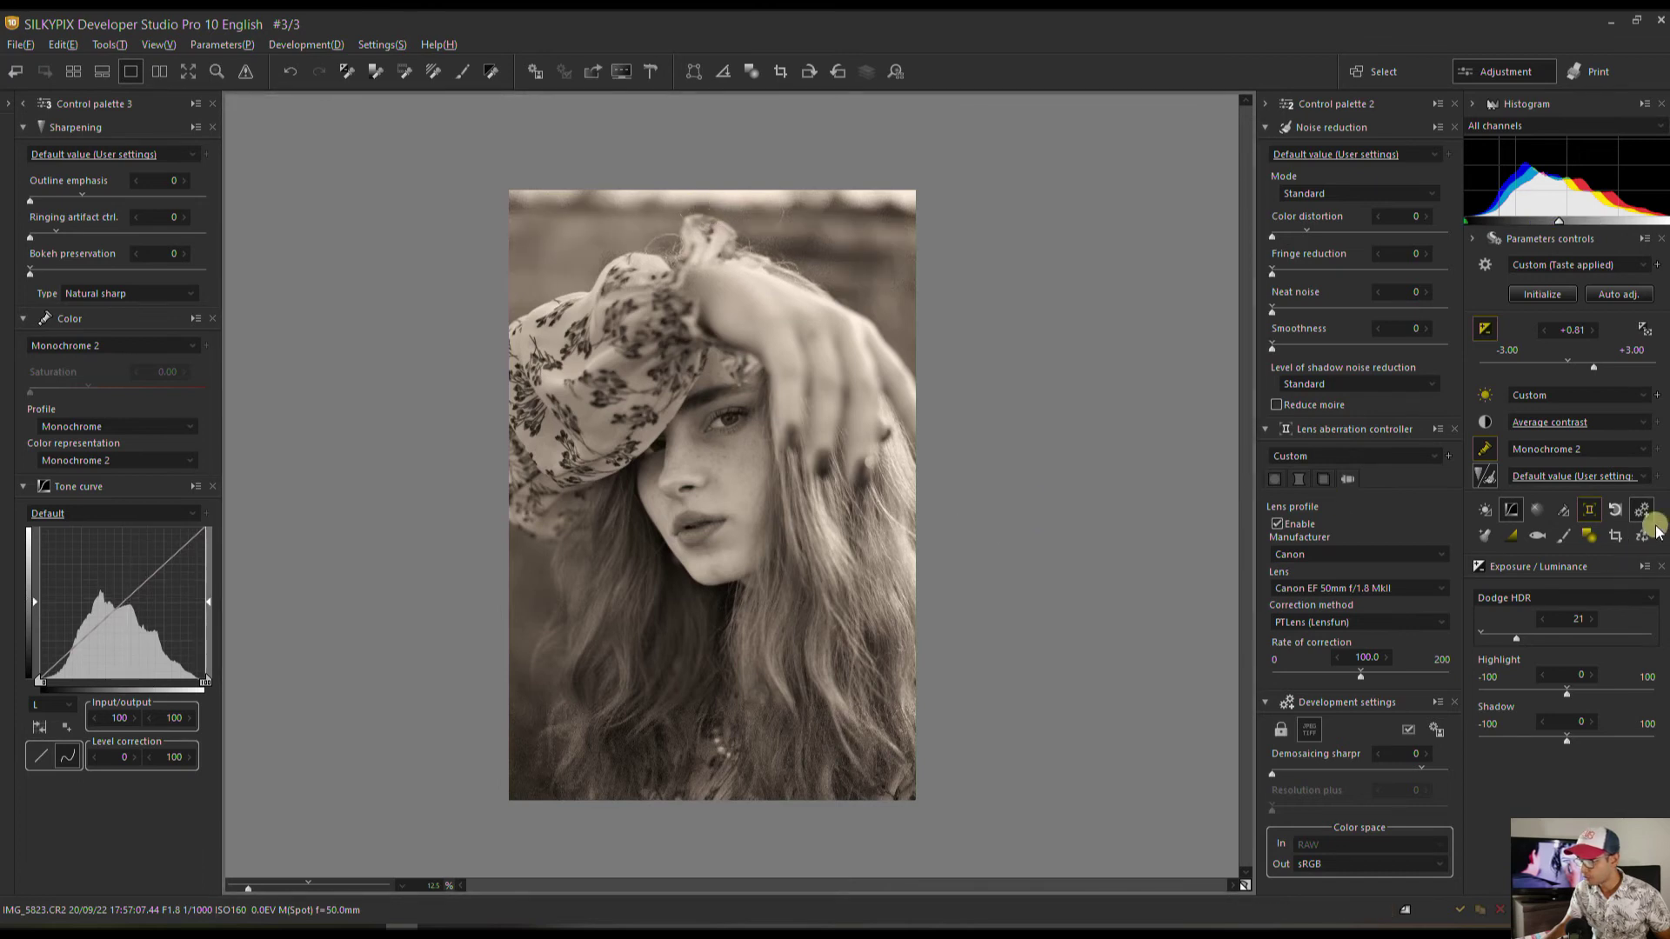
Crop a narrow strip off the upper and lower edges of the portrait.
{"action": "left_click", "coordinate": [1614, 535]}
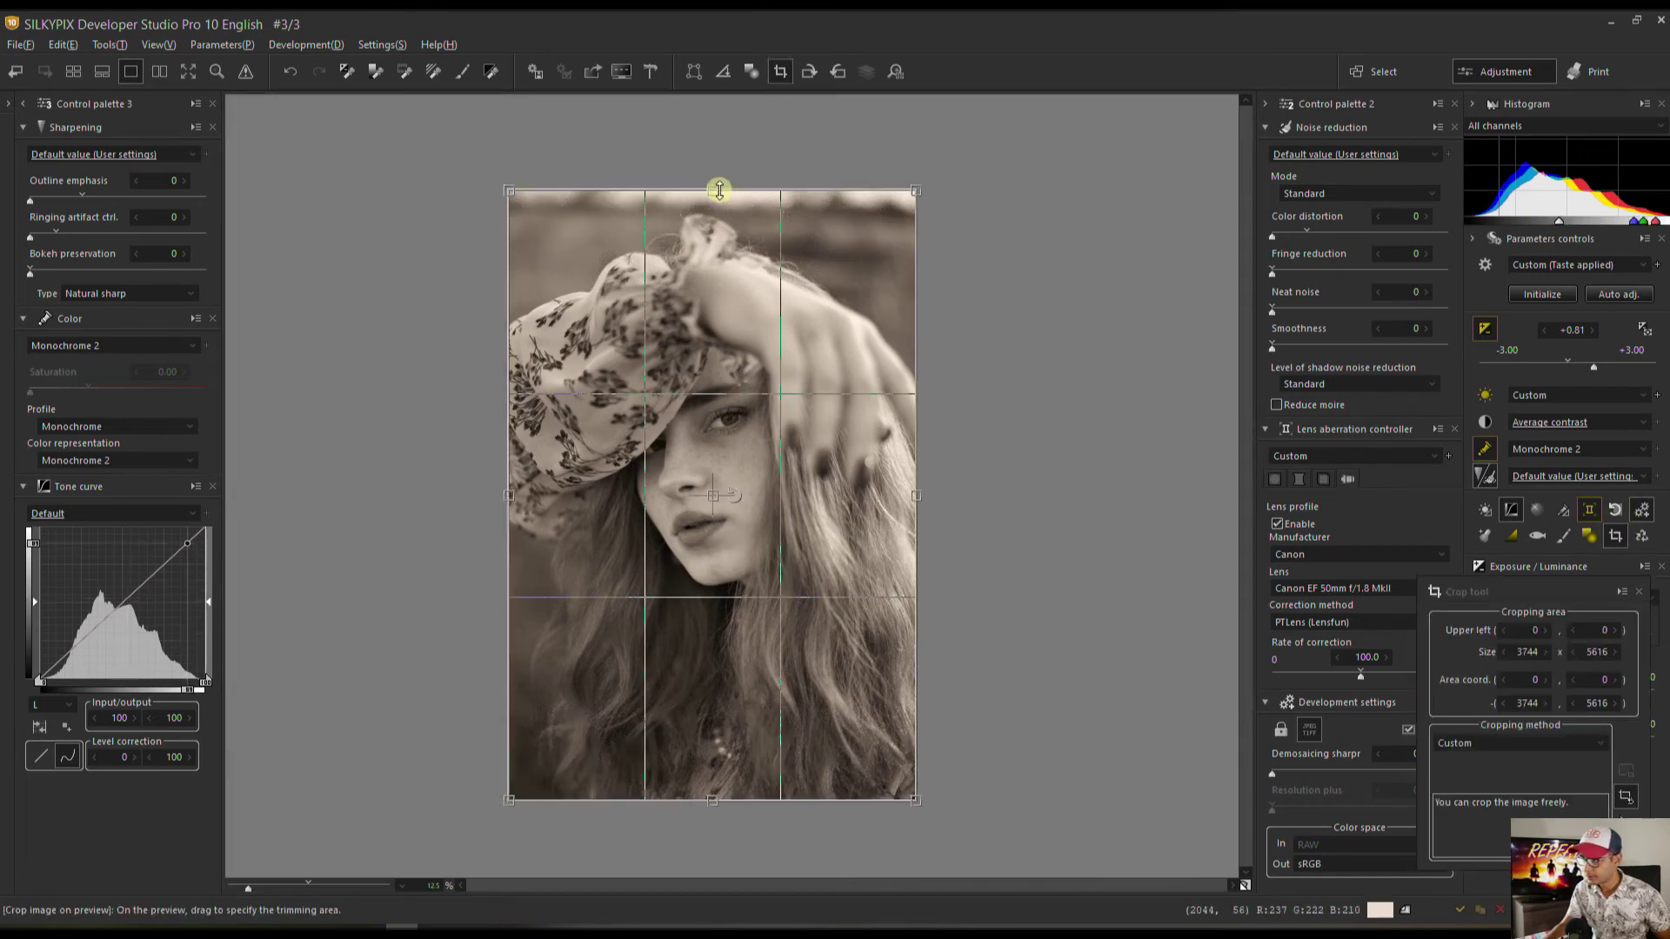
{"action": "left_click_drag", "start_coordinate": [712, 191], "coordinate": [713, 208]}
{"action": "left_click_drag", "start_coordinate": [706, 868], "coordinate": [706, 856]}
{"action": "left_click", "coordinate": [1639, 592]}
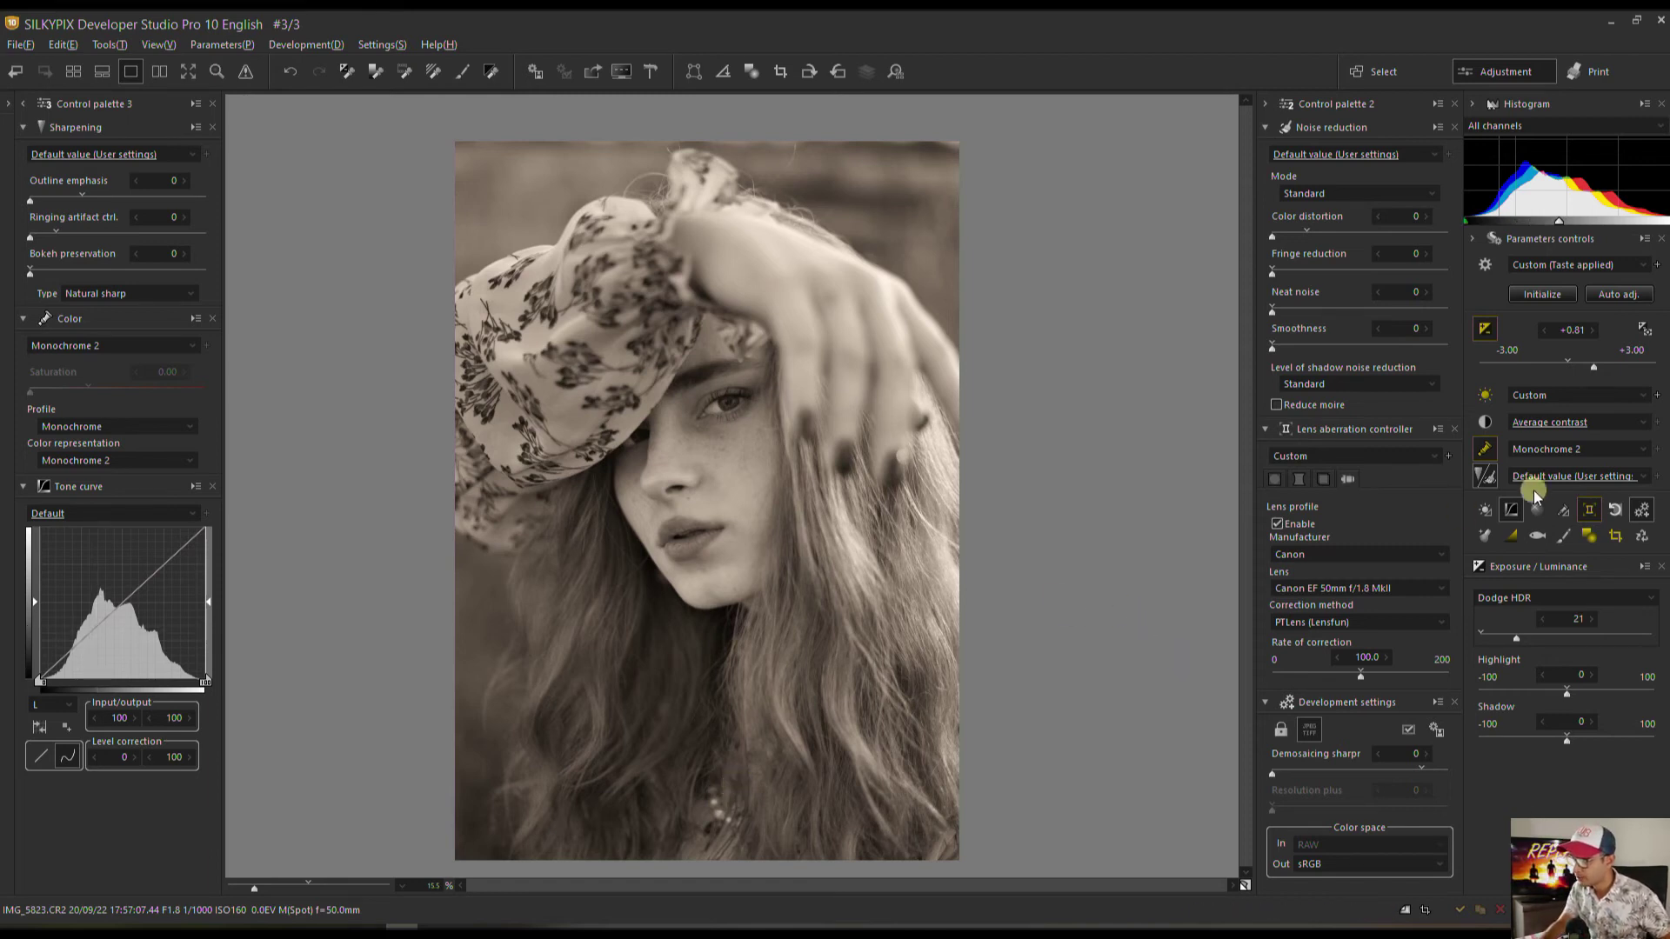
Open the Effects controls, place them beside the subject's face and enlarge the preview to inspect the skin.
{"action": "left_click", "coordinate": [1483, 534]}
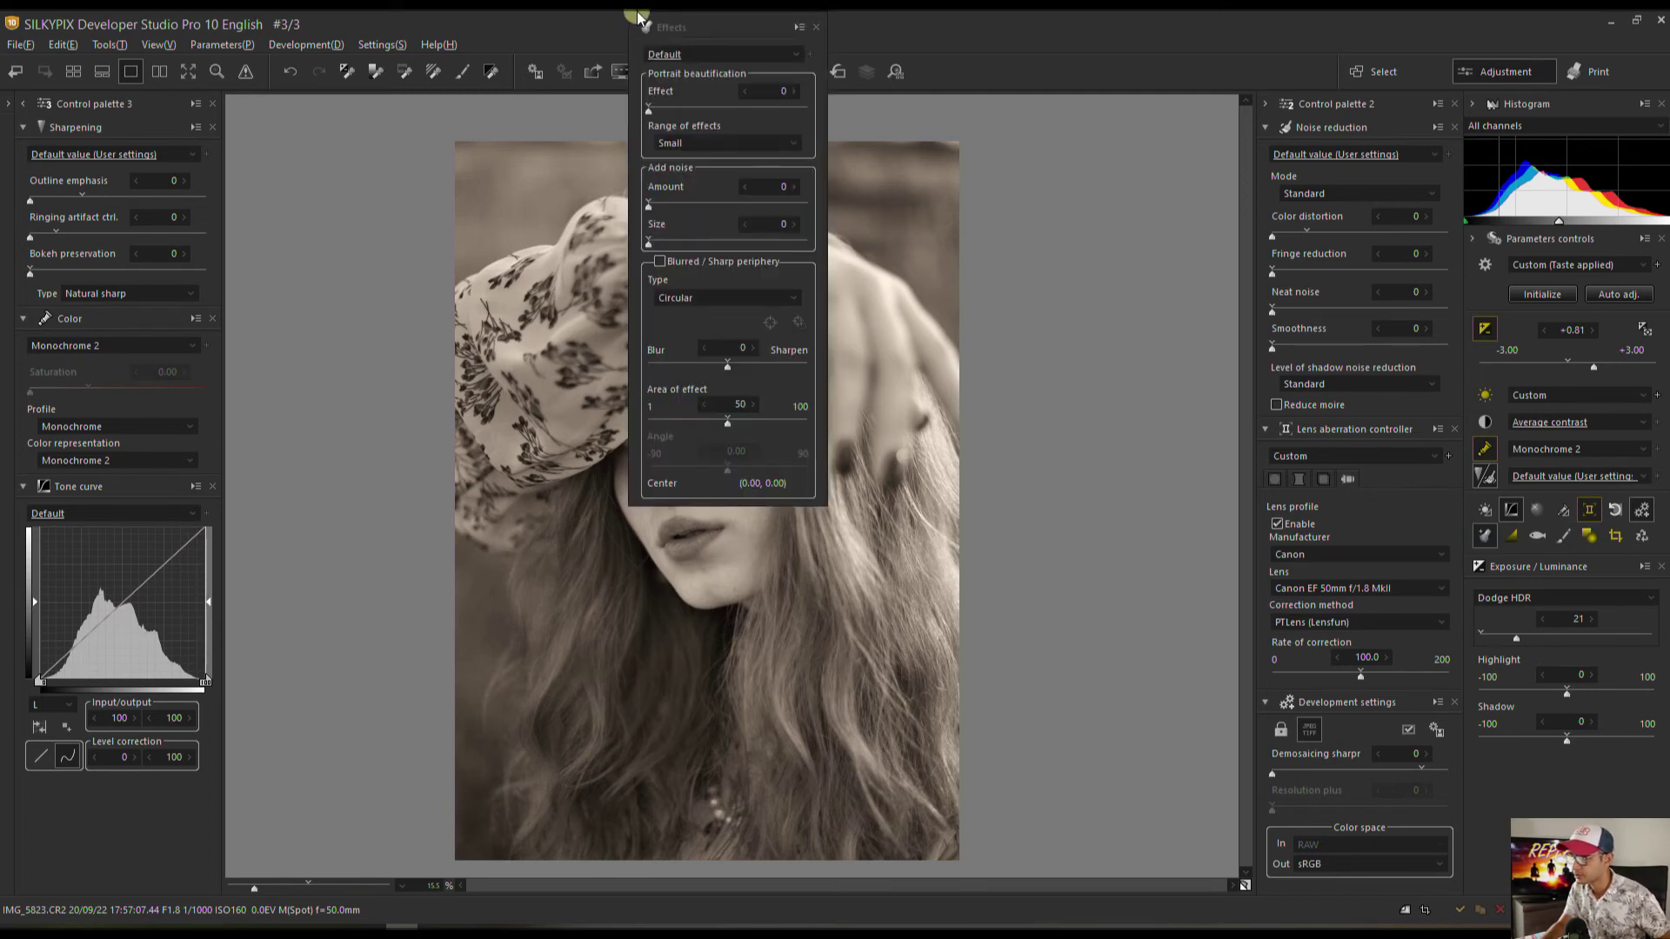
{"action": "left_click_drag", "start_coordinate": [683, 31], "coordinate": [985, 202]}
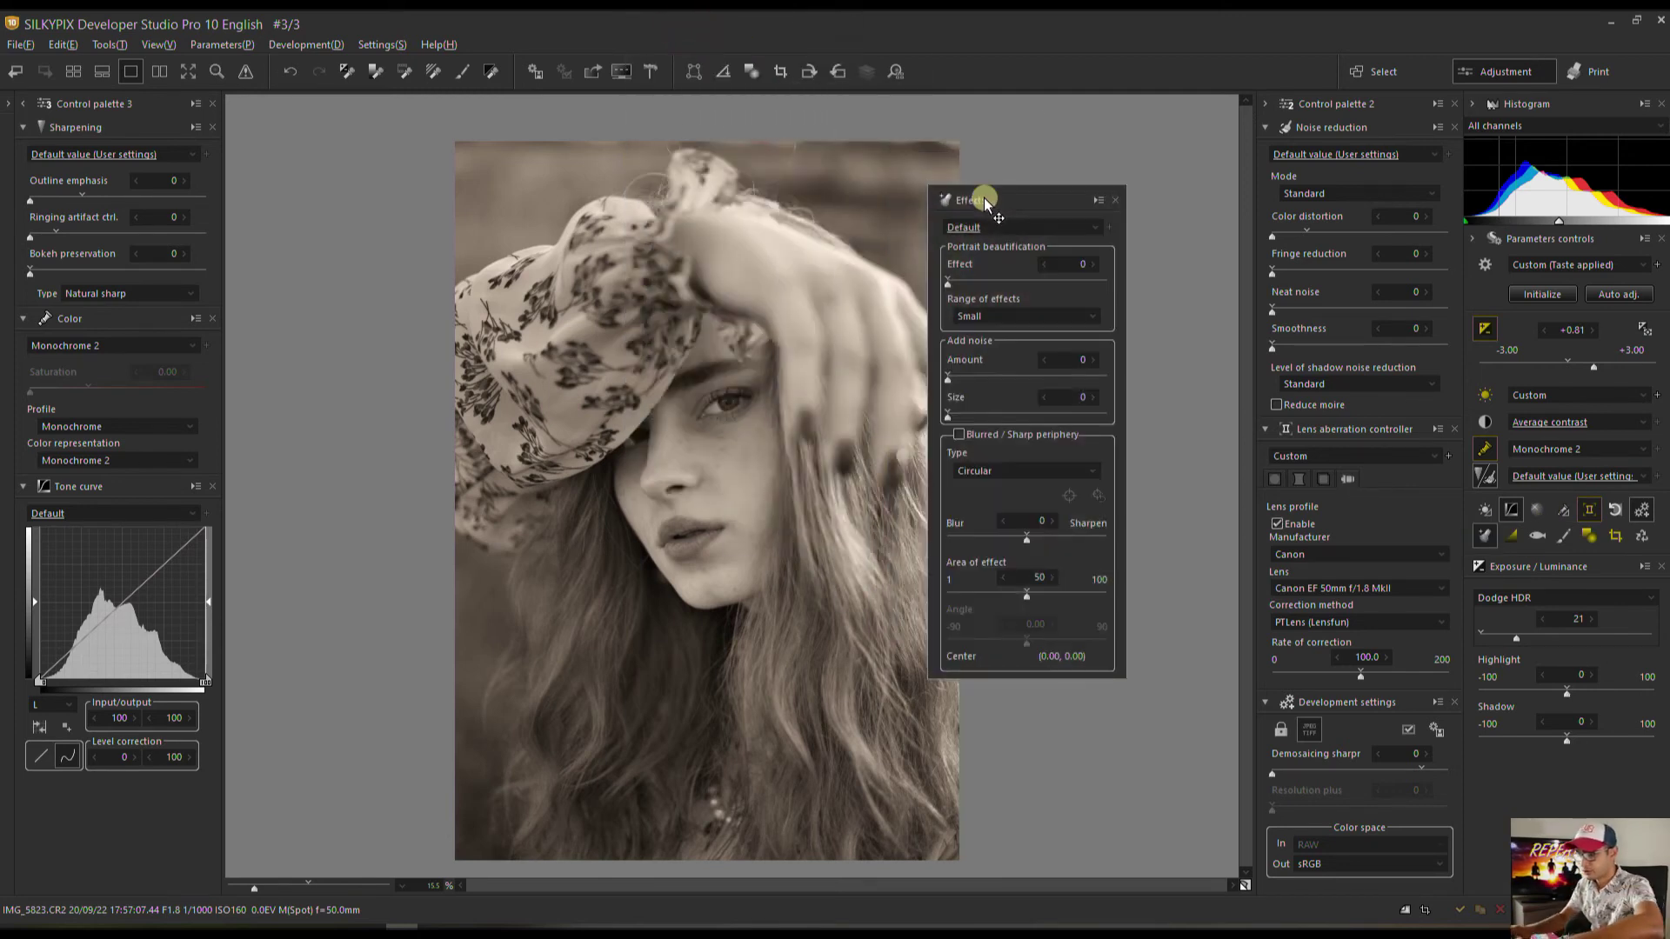
{"action": "key", "text": "z"}
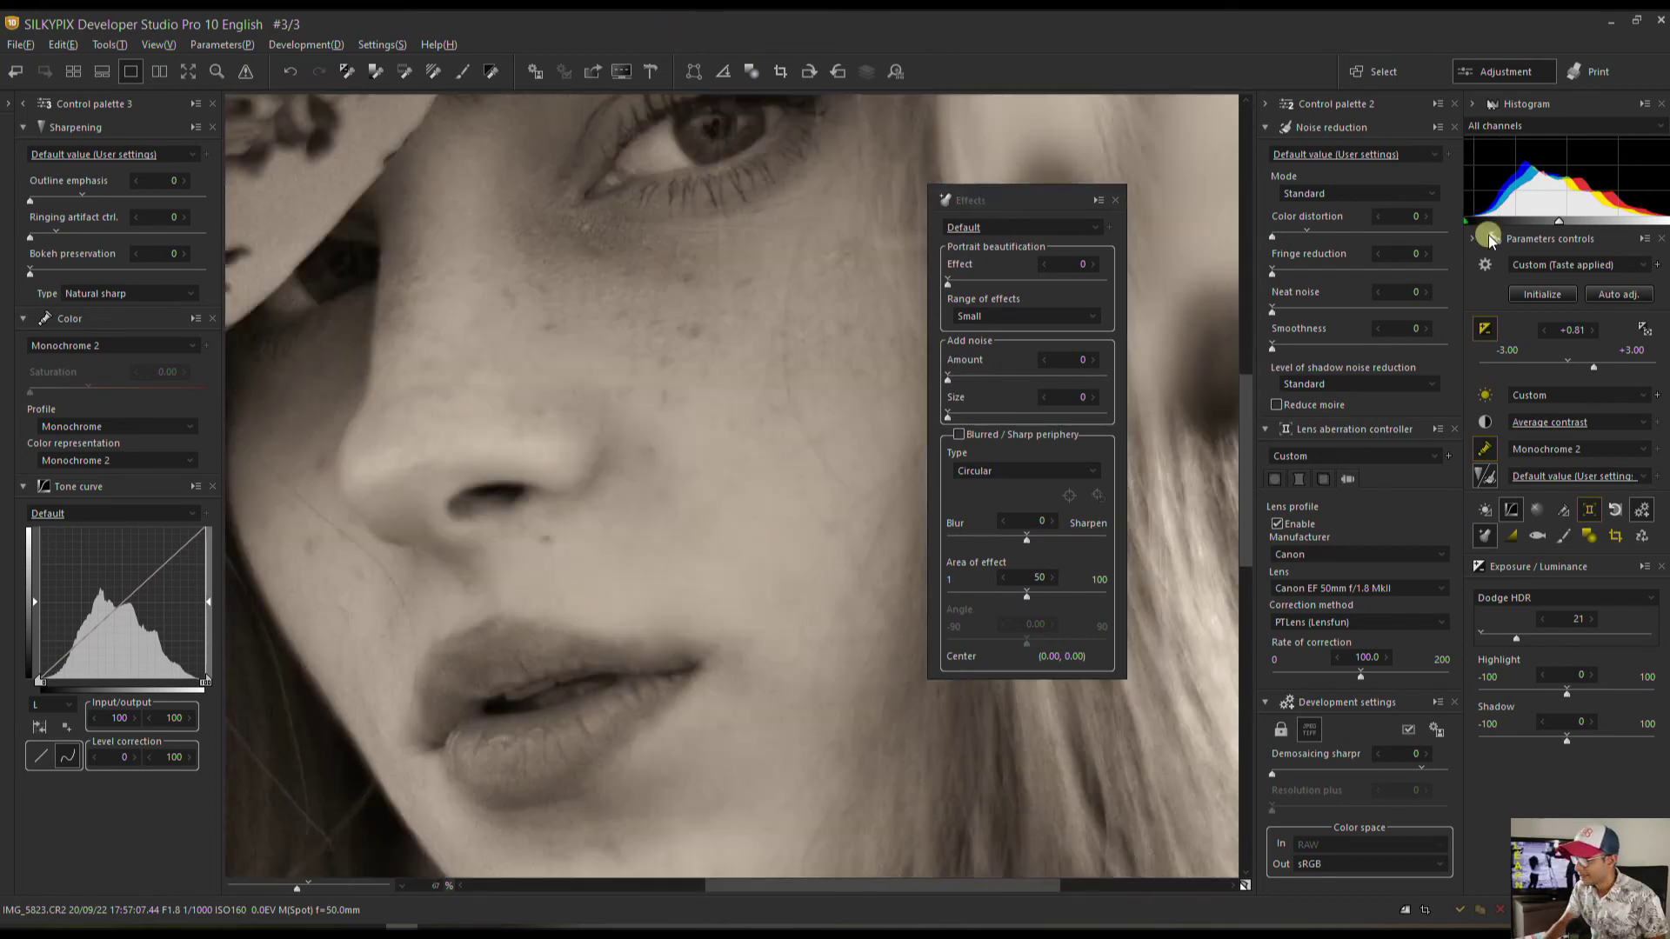
Set the demosaicing sharpness to 85 and switch the sharpening and noise reduction to Default.
{"action": "left_click", "coordinate": [1421, 766]}
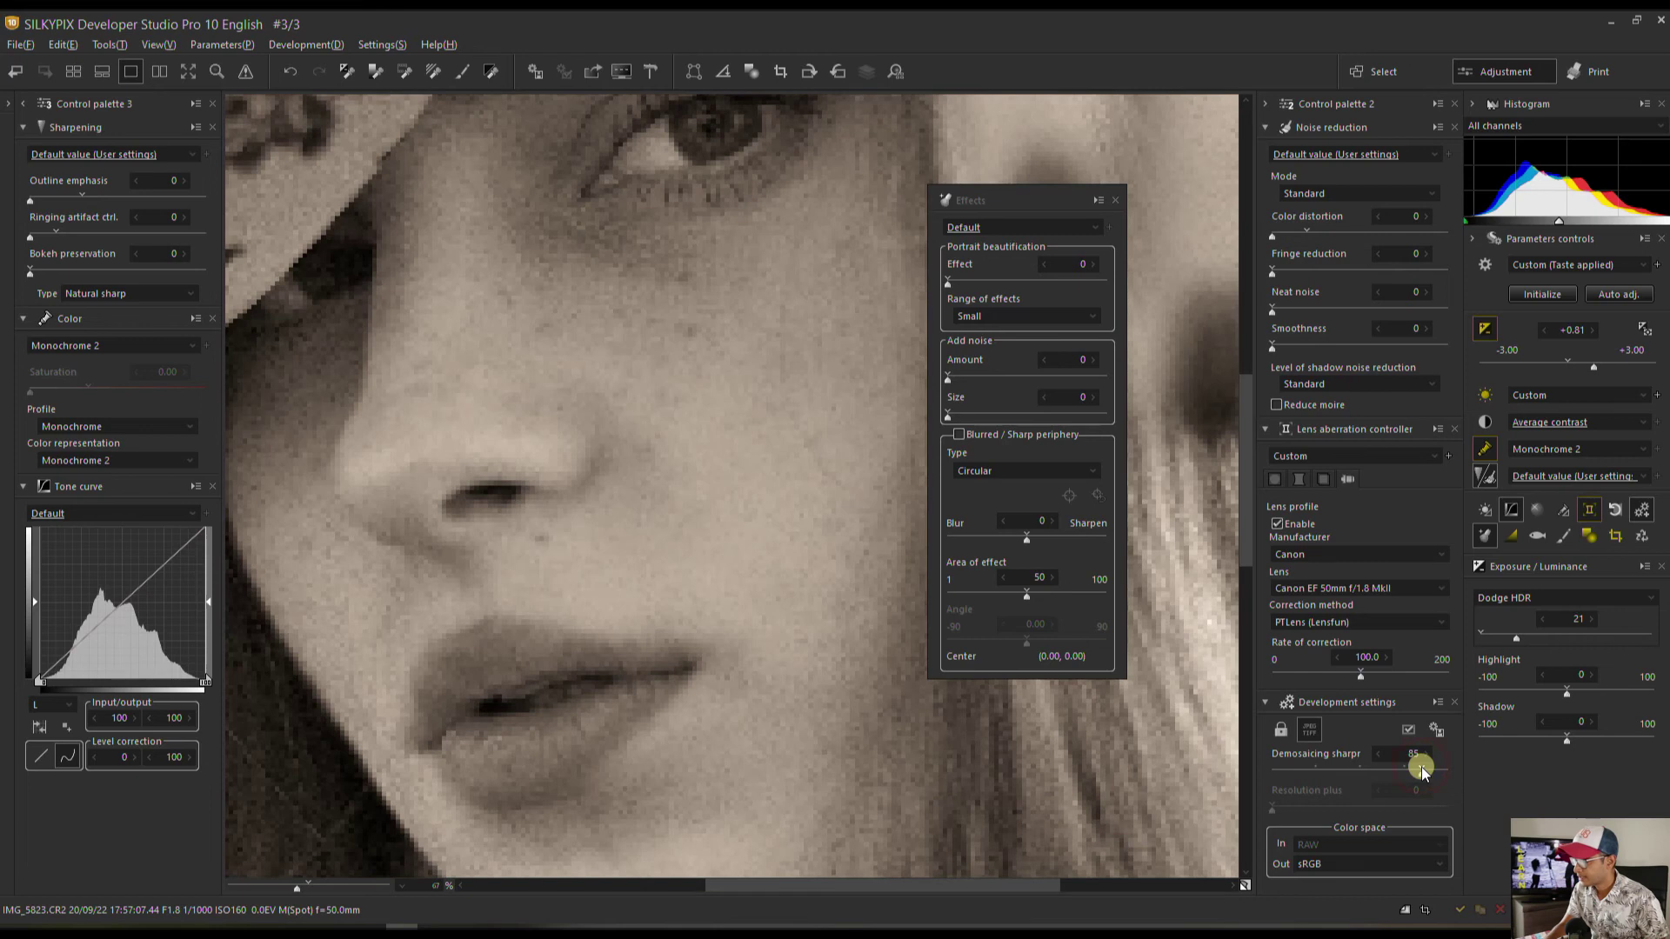
{"action": "left_click", "coordinate": [1299, 154]}
{"action": "left_click", "coordinate": [1300, 185]}
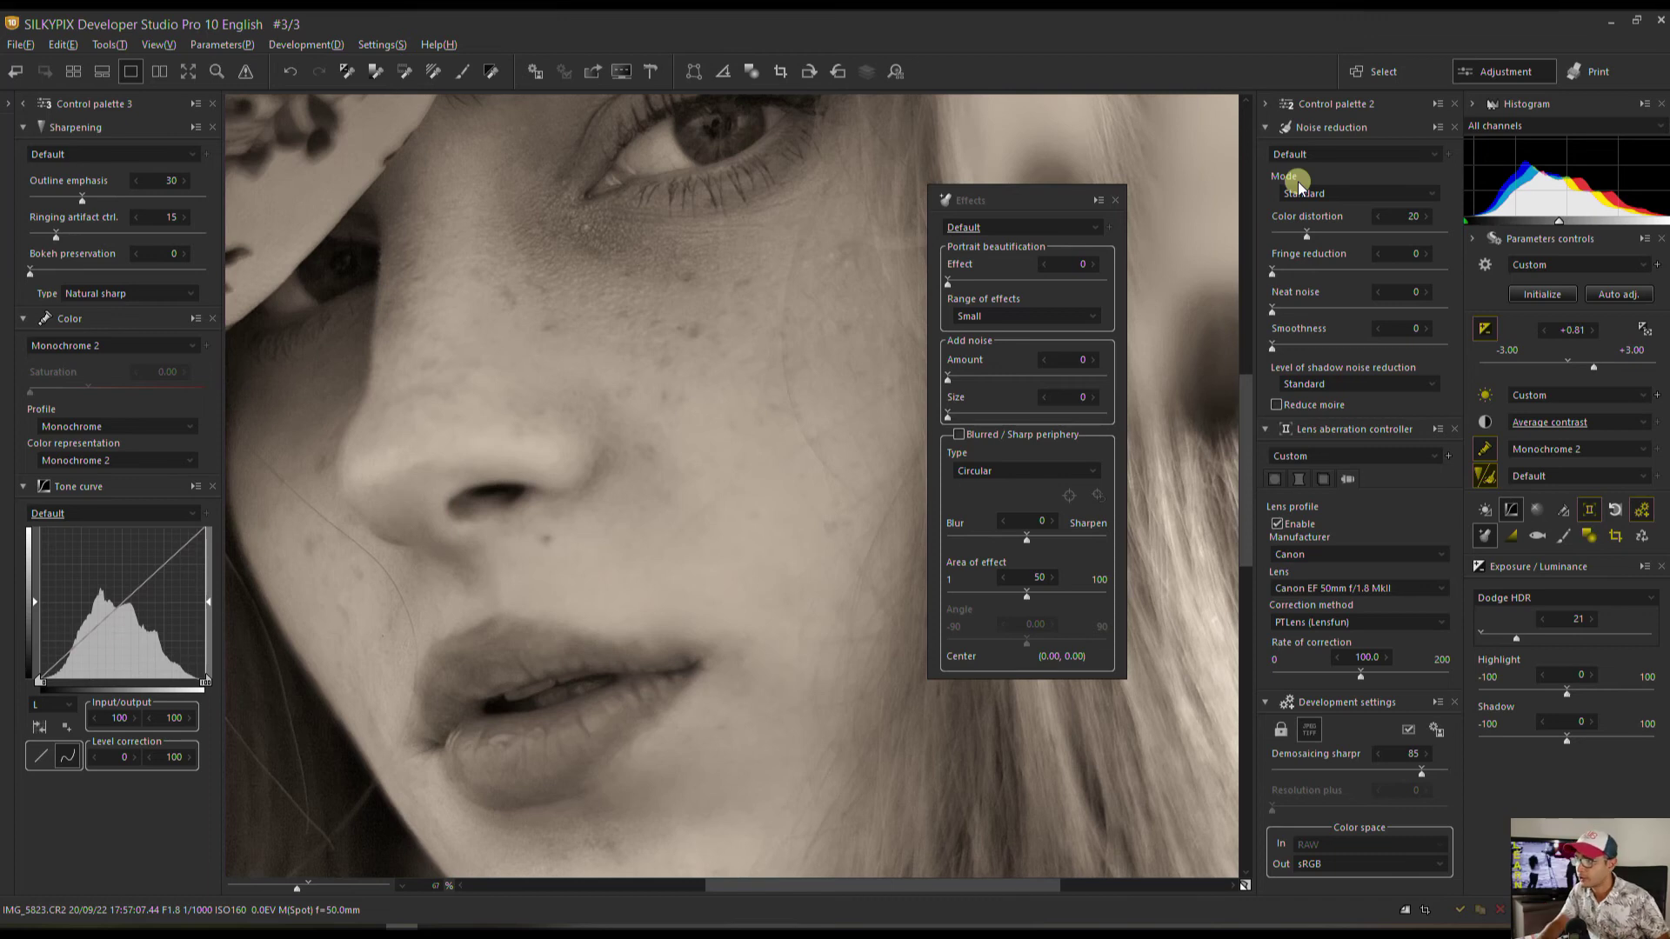
Reduce the tone clarity to -9 while checking the skin around the eye and nose.
{"action": "left_click", "coordinate": [543, 396]}
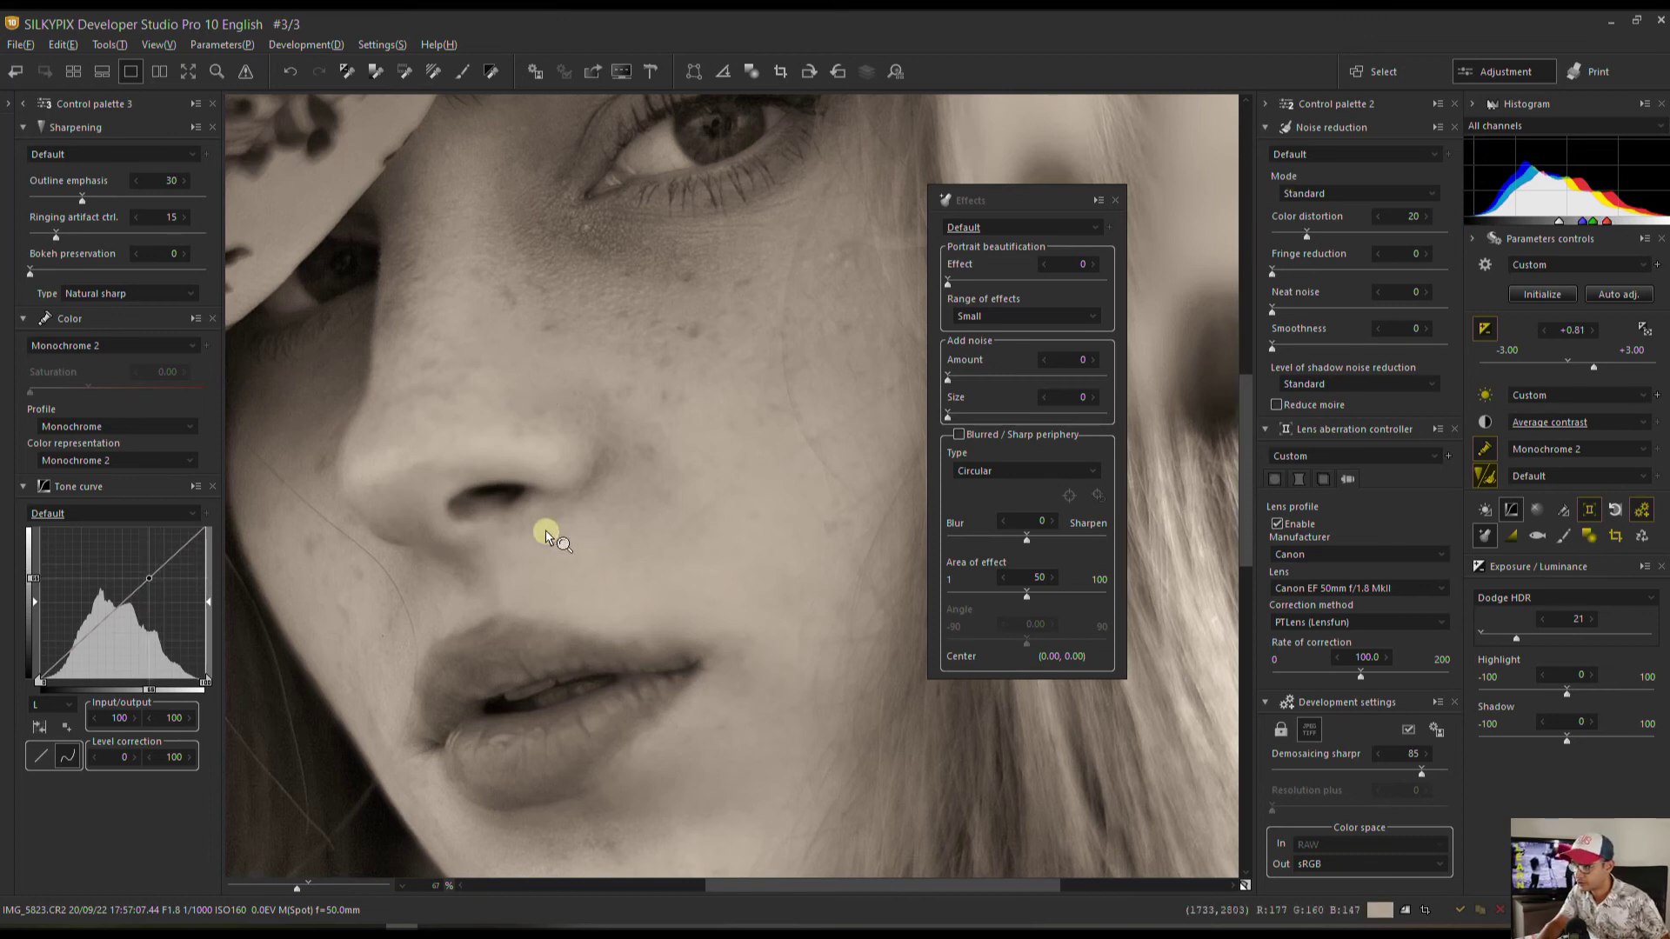
{"action": "left_click_drag", "start_coordinate": [548, 533], "coordinate": [551, 760]}
{"action": "left_click_drag", "start_coordinate": [682, 529], "coordinate": [679, 574]}
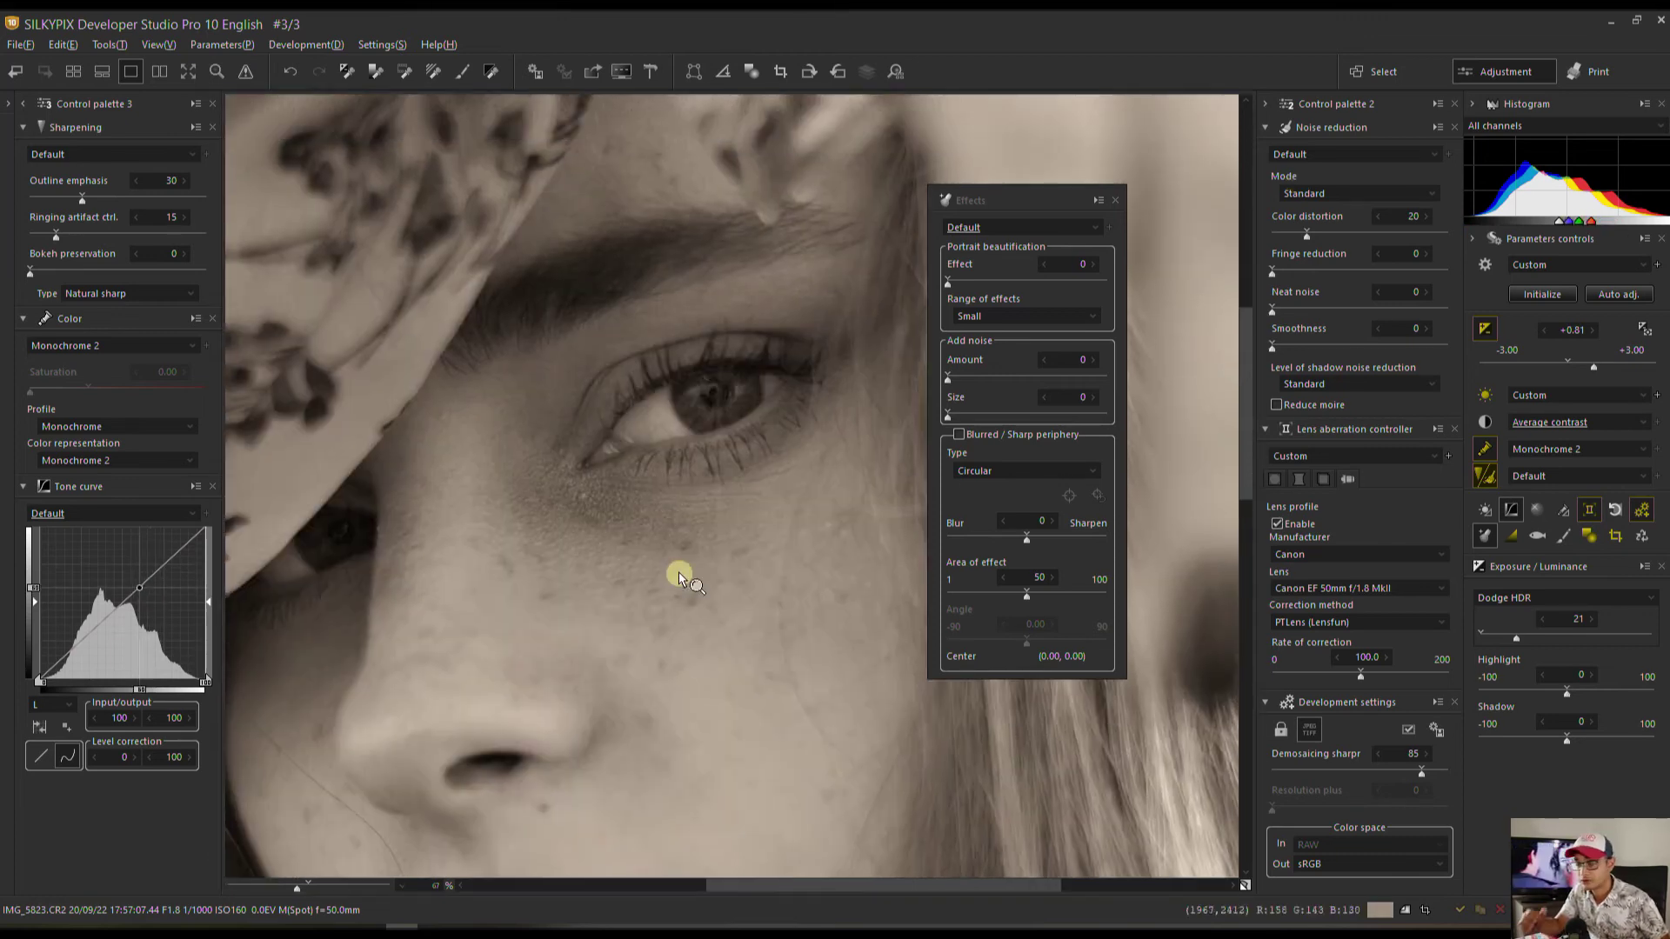
{"action": "left_click", "coordinate": [1486, 422]}
{"action": "left_click_drag", "start_coordinate": [1565, 755], "coordinate": [1556, 756]}
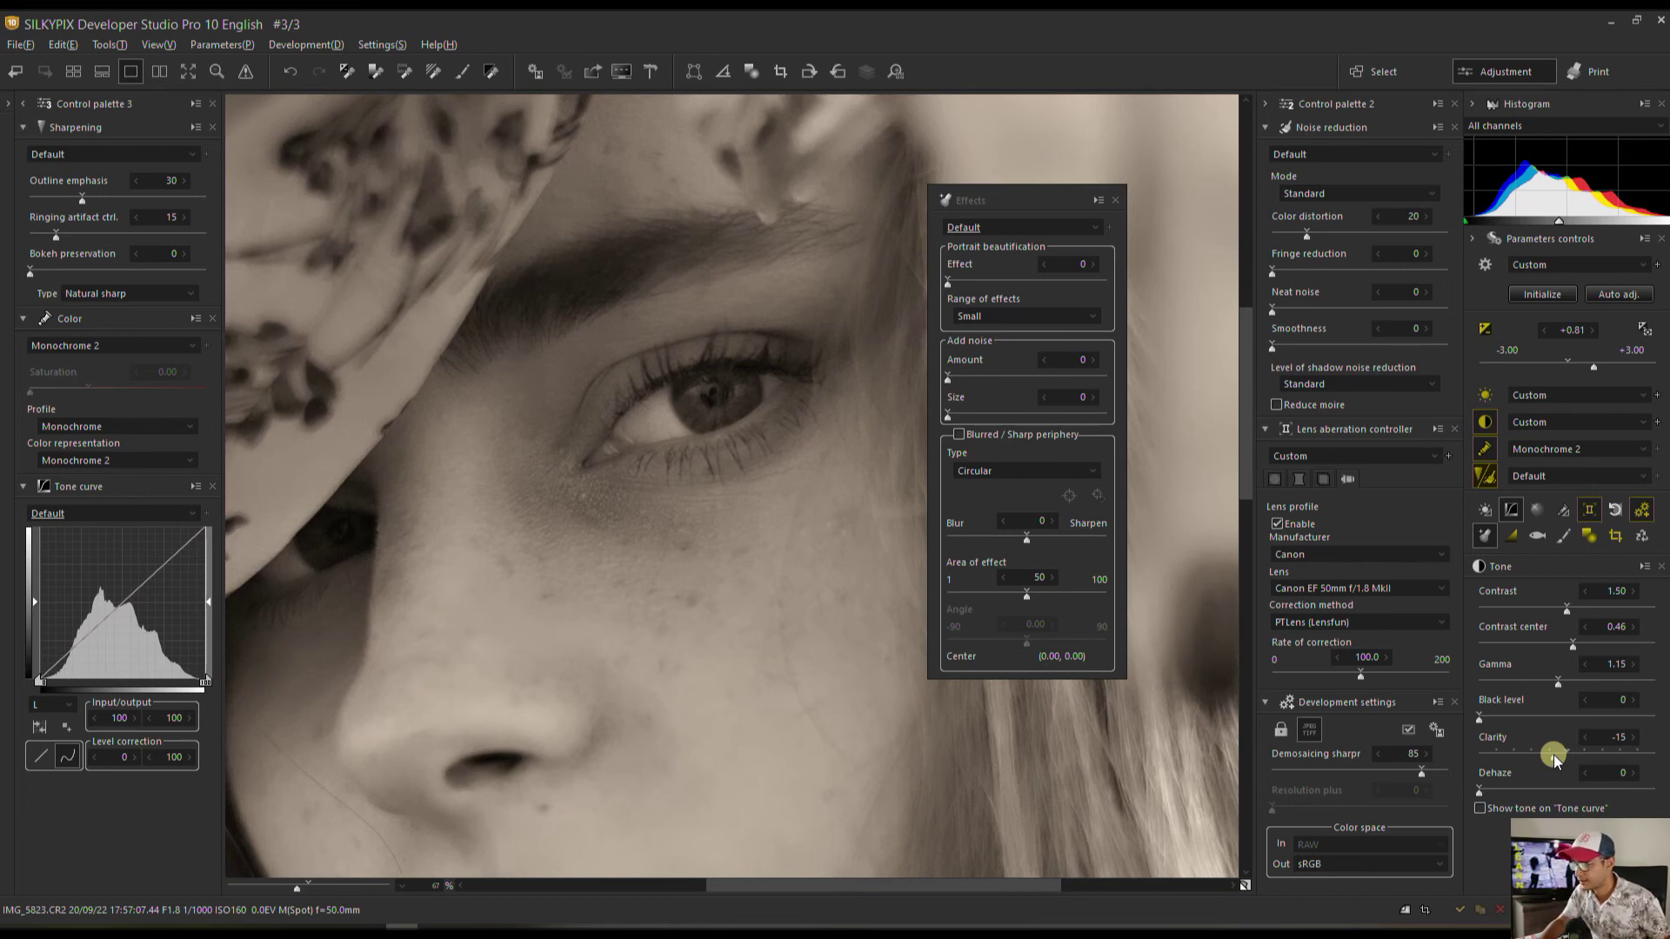
{"action": "left_click_drag", "start_coordinate": [1554, 758], "coordinate": [1560, 758]}
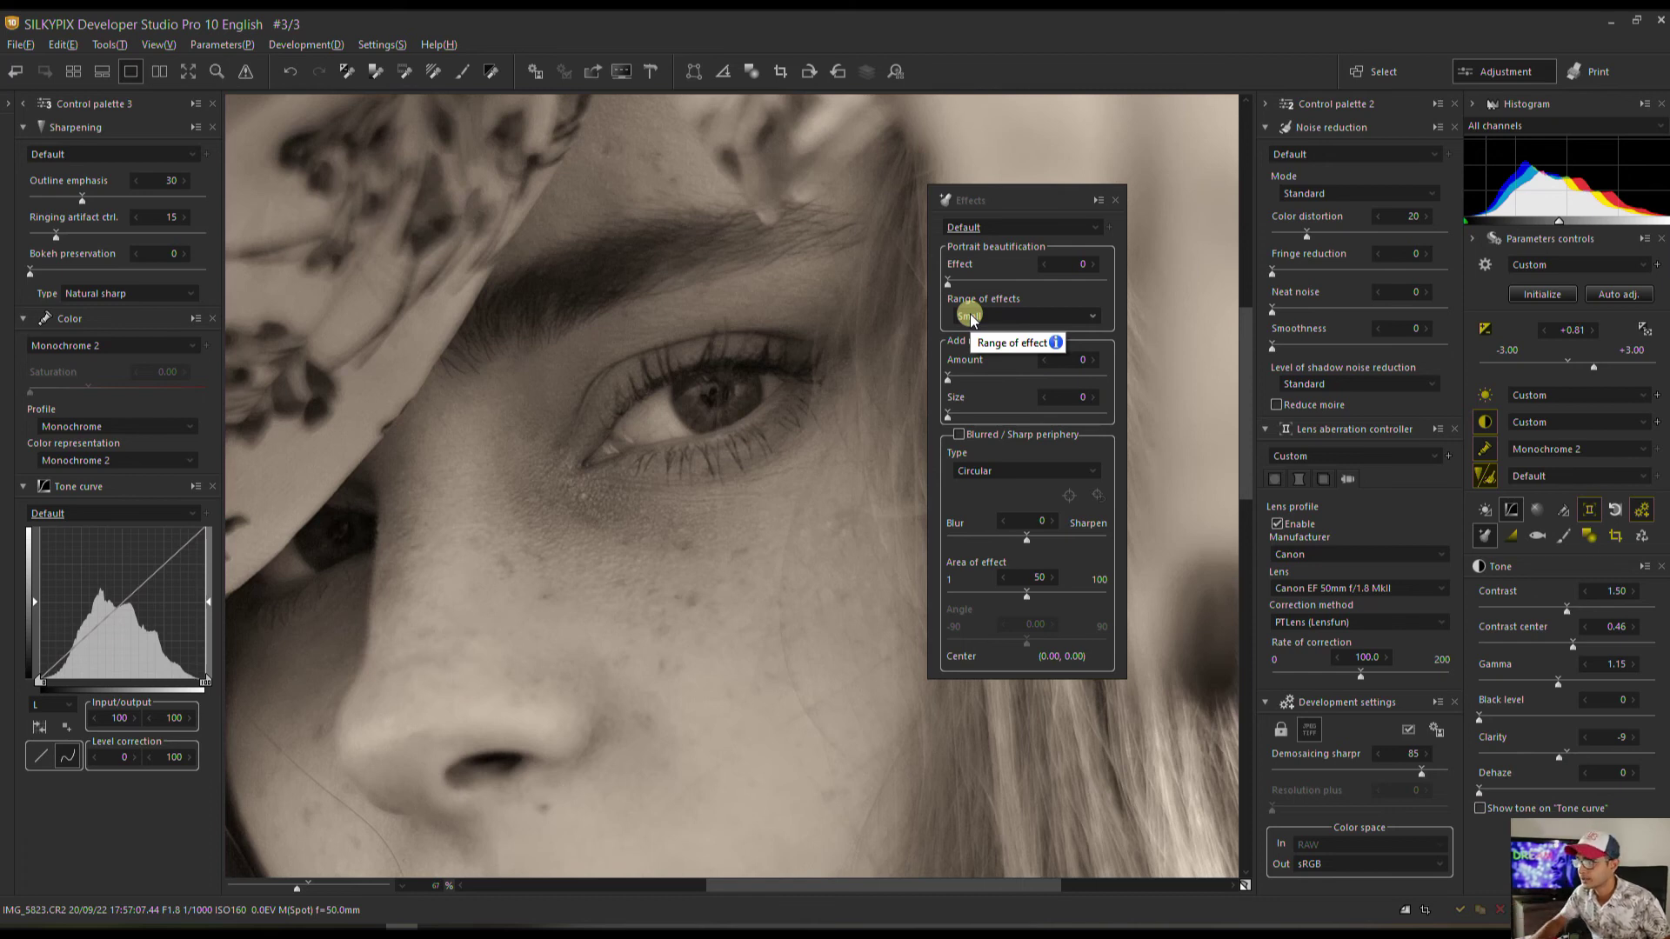
Apply portrait beautification with an effect of 17 and close the Effects controls.
{"action": "left_click", "coordinate": [962, 281]}
{"action": "left_click_drag", "start_coordinate": [961, 282], "coordinate": [964, 280]}
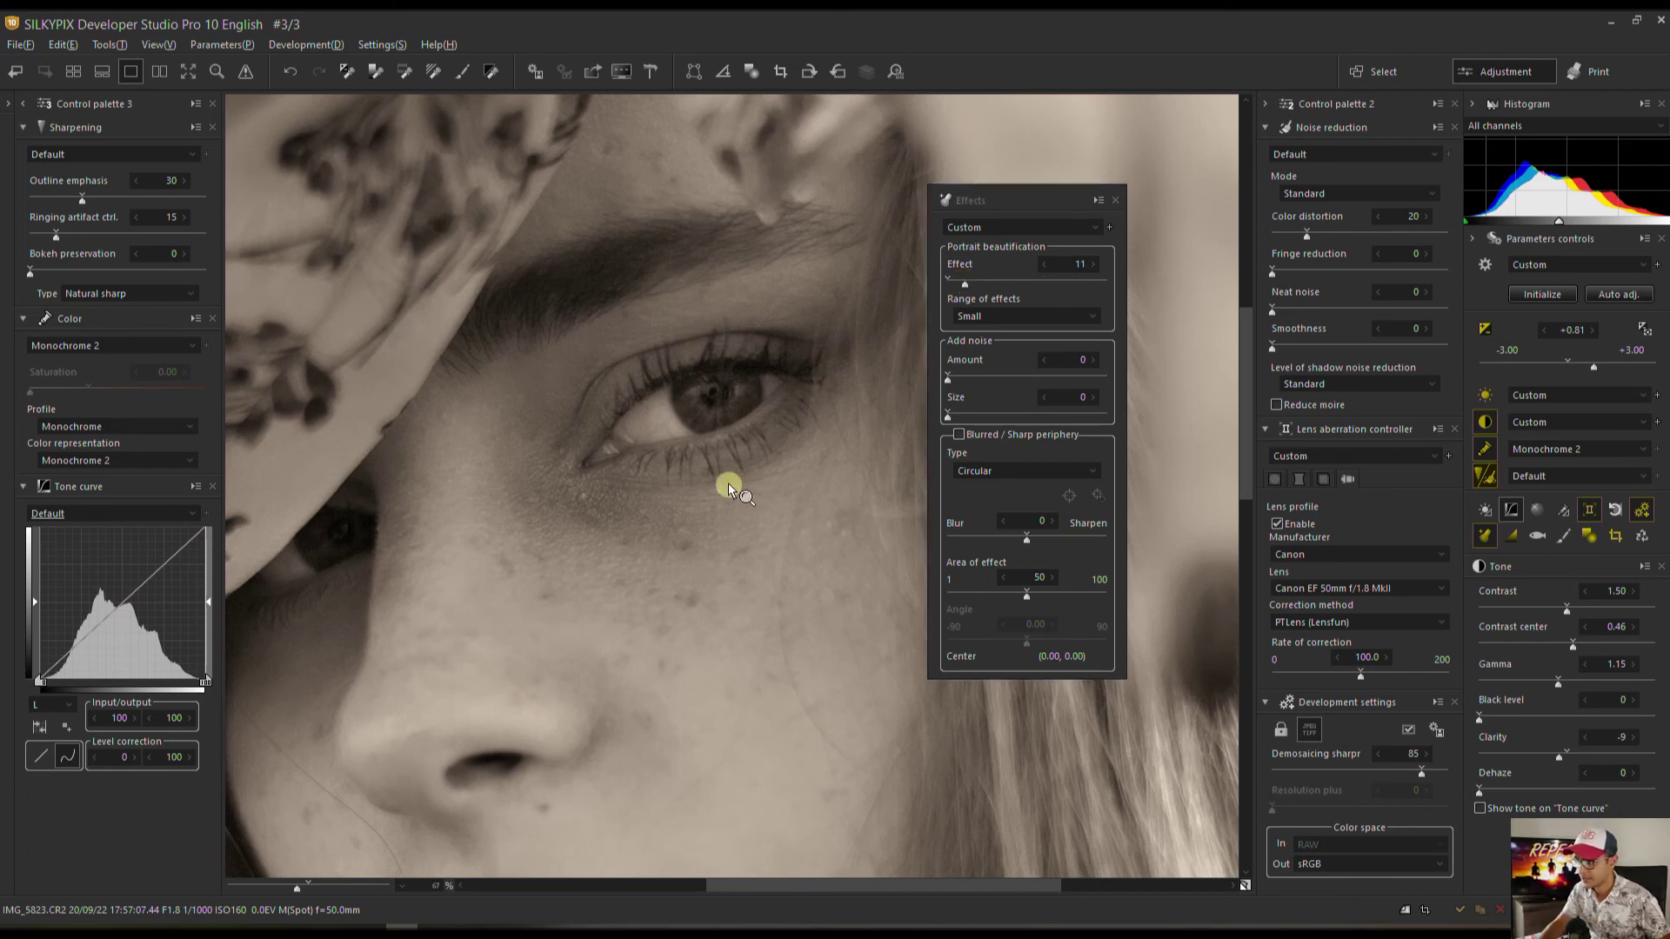
{"action": "left_click", "coordinate": [976, 283]}
{"action": "left_click", "coordinate": [969, 280]}
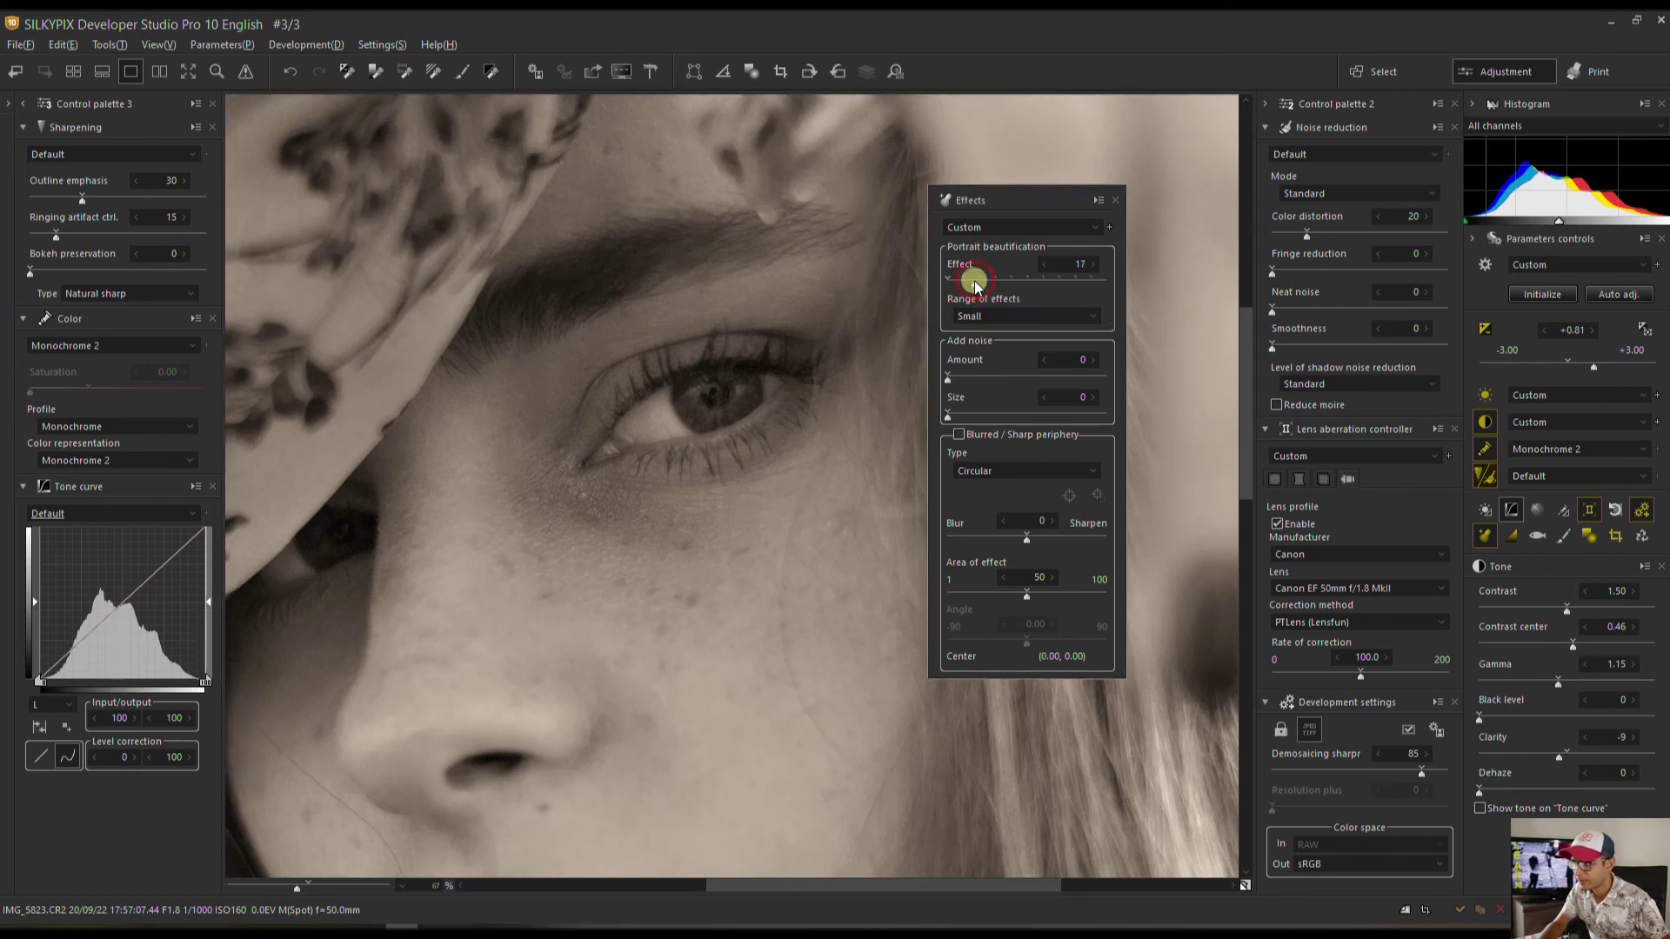
{"action": "left_click", "coordinate": [1115, 200]}
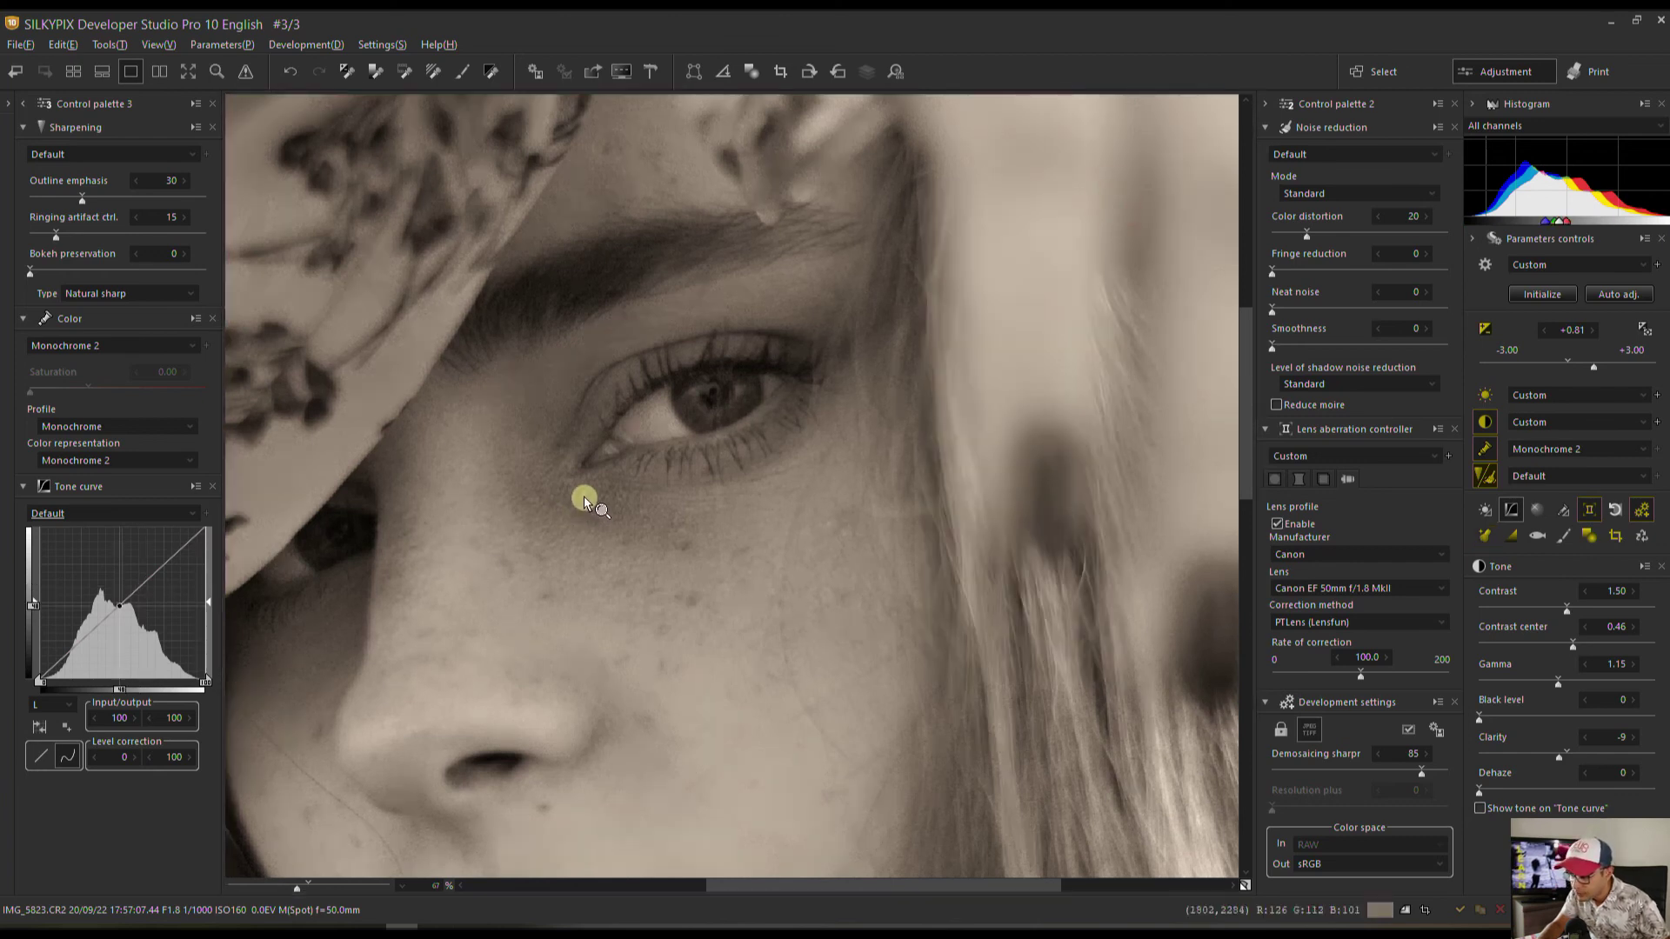
Erase the skin blemish beneath the inner corner of the eye with Auto Erase and a soft size 16 brush, and close the Spotting tools.
{"action": "left_click", "coordinate": [1563, 536]}
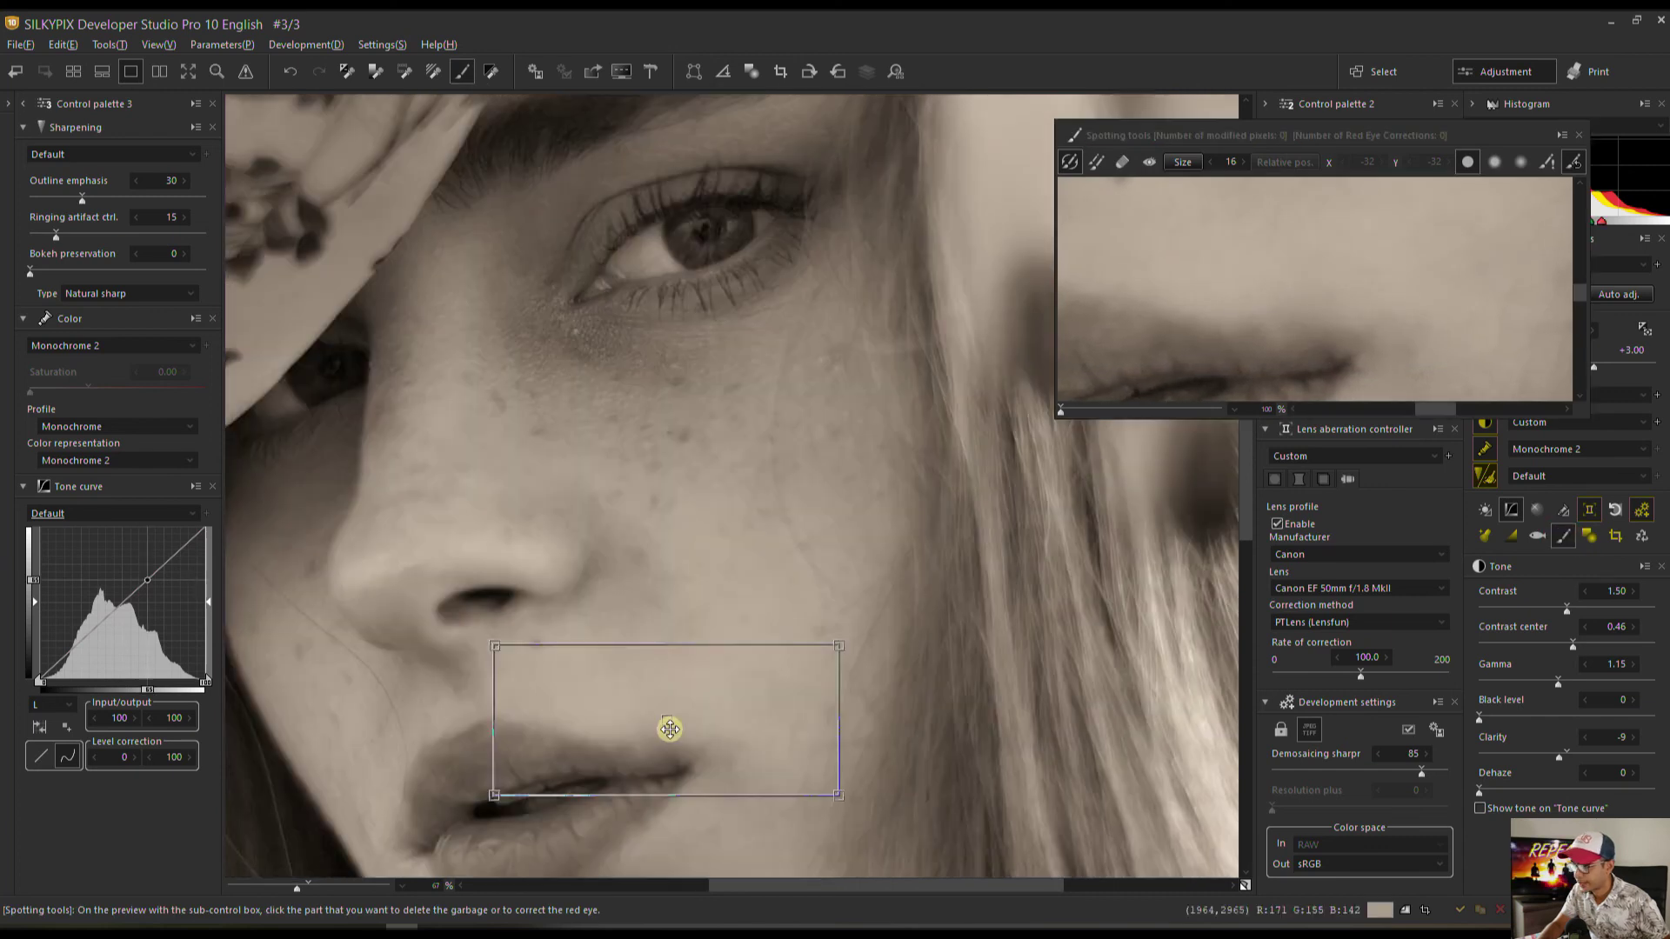
{"action": "left_click_drag", "start_coordinate": [667, 727], "coordinate": [577, 339]}
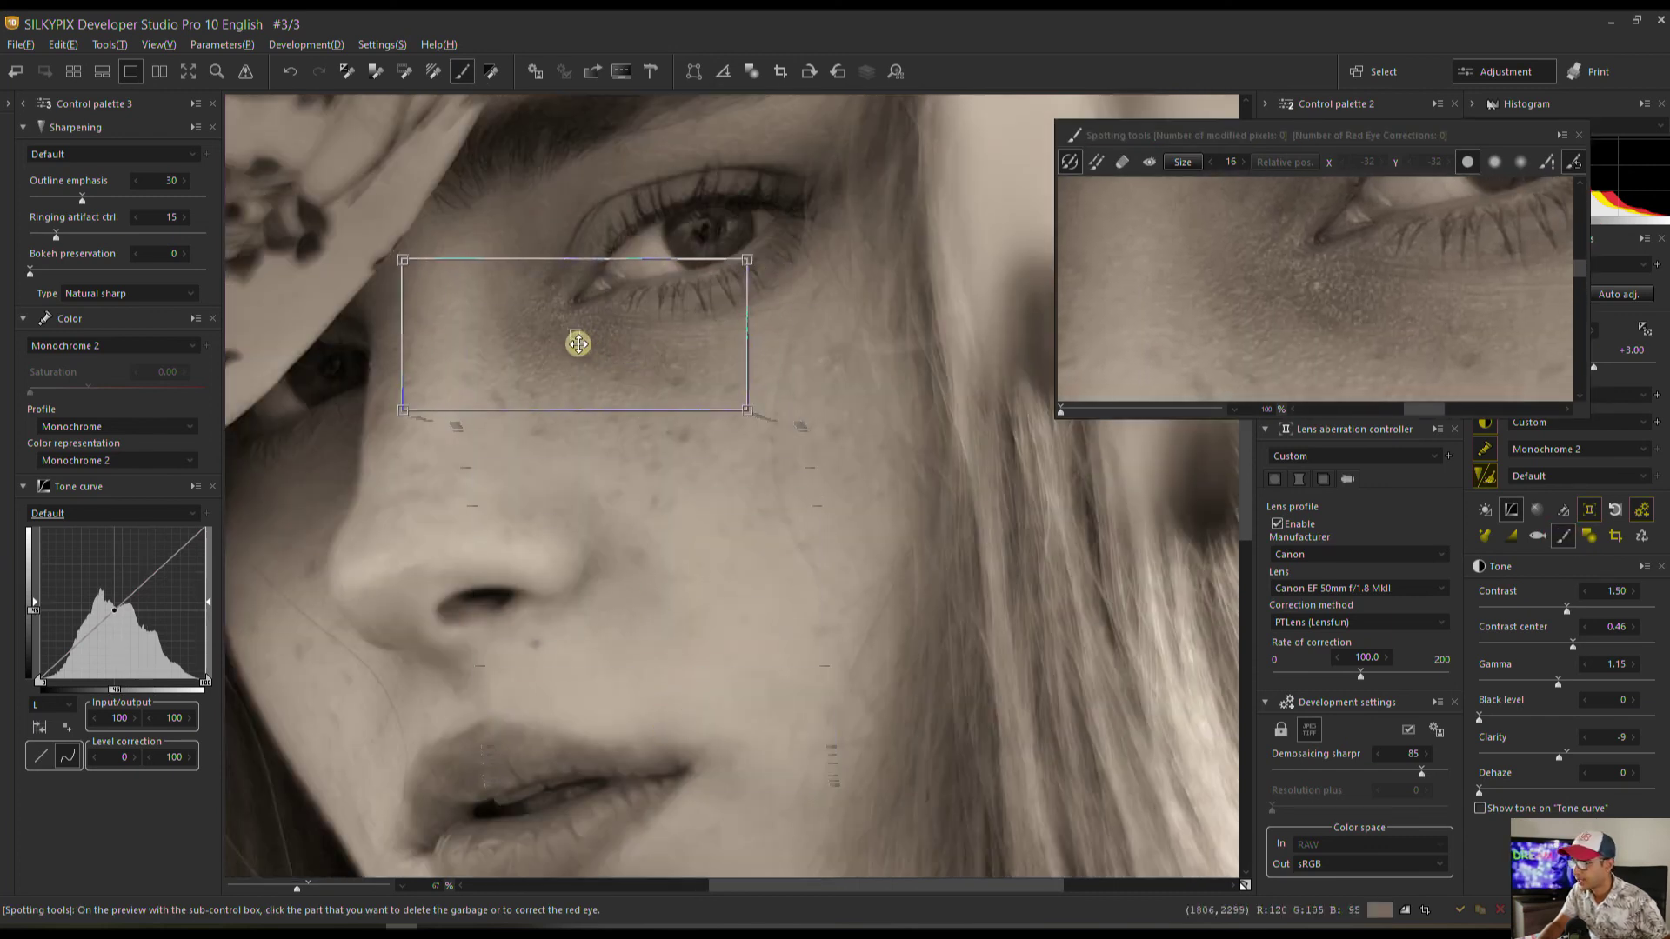
{"action": "left_click", "coordinate": [1523, 163]}
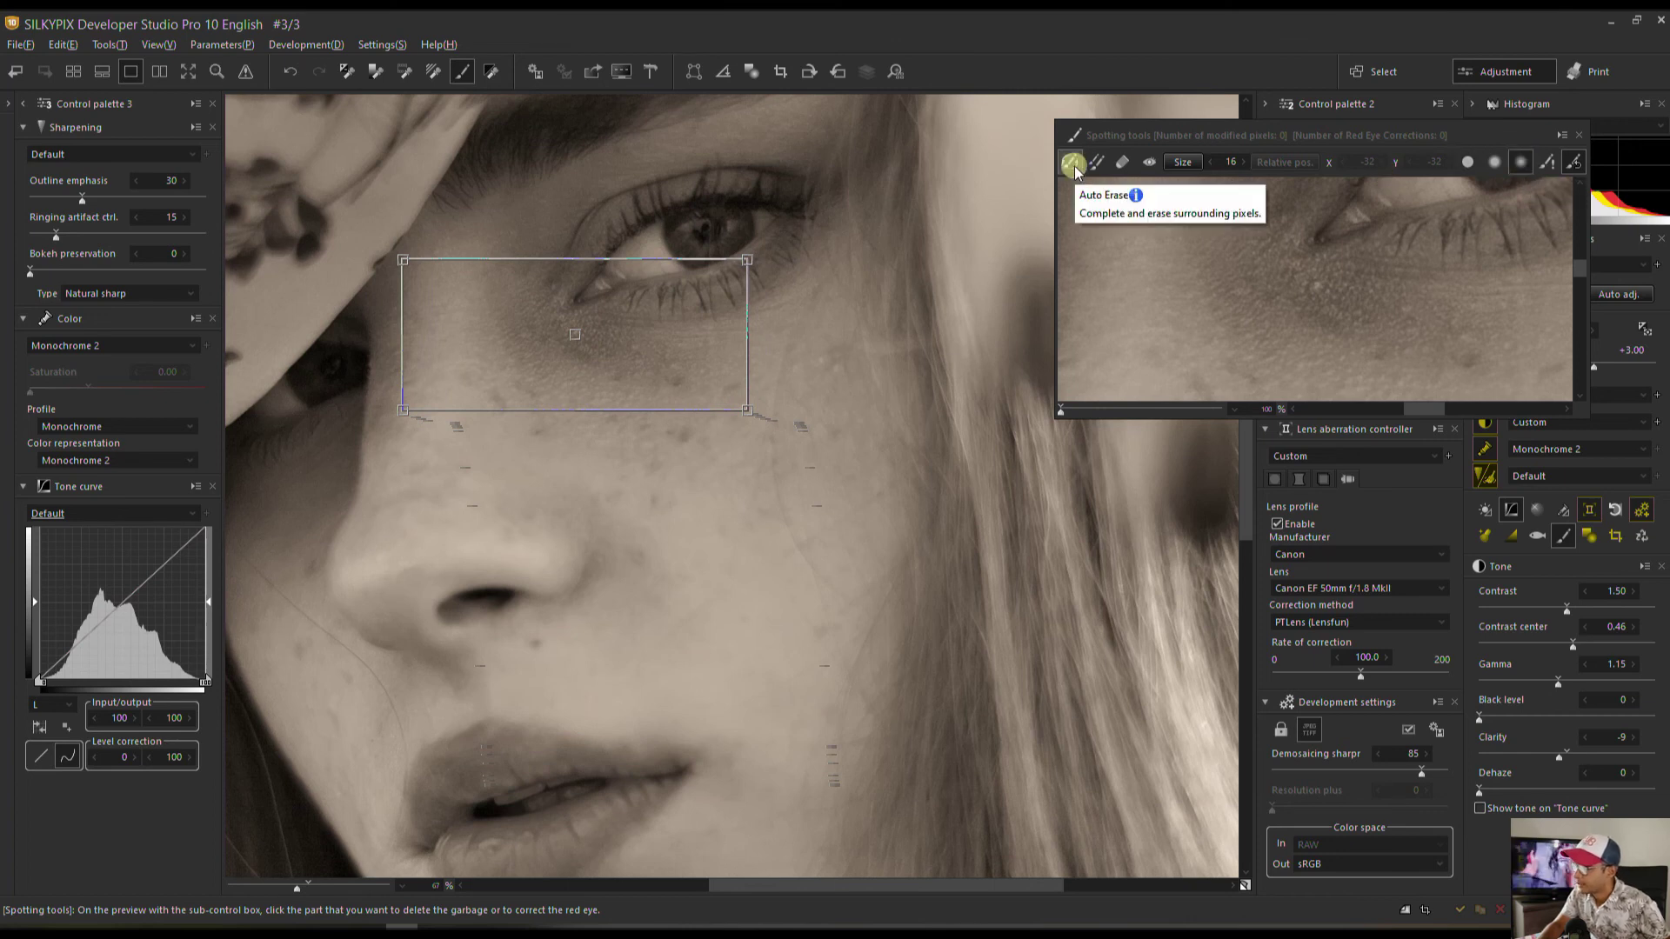
{"action": "left_click", "coordinate": [1316, 284]}
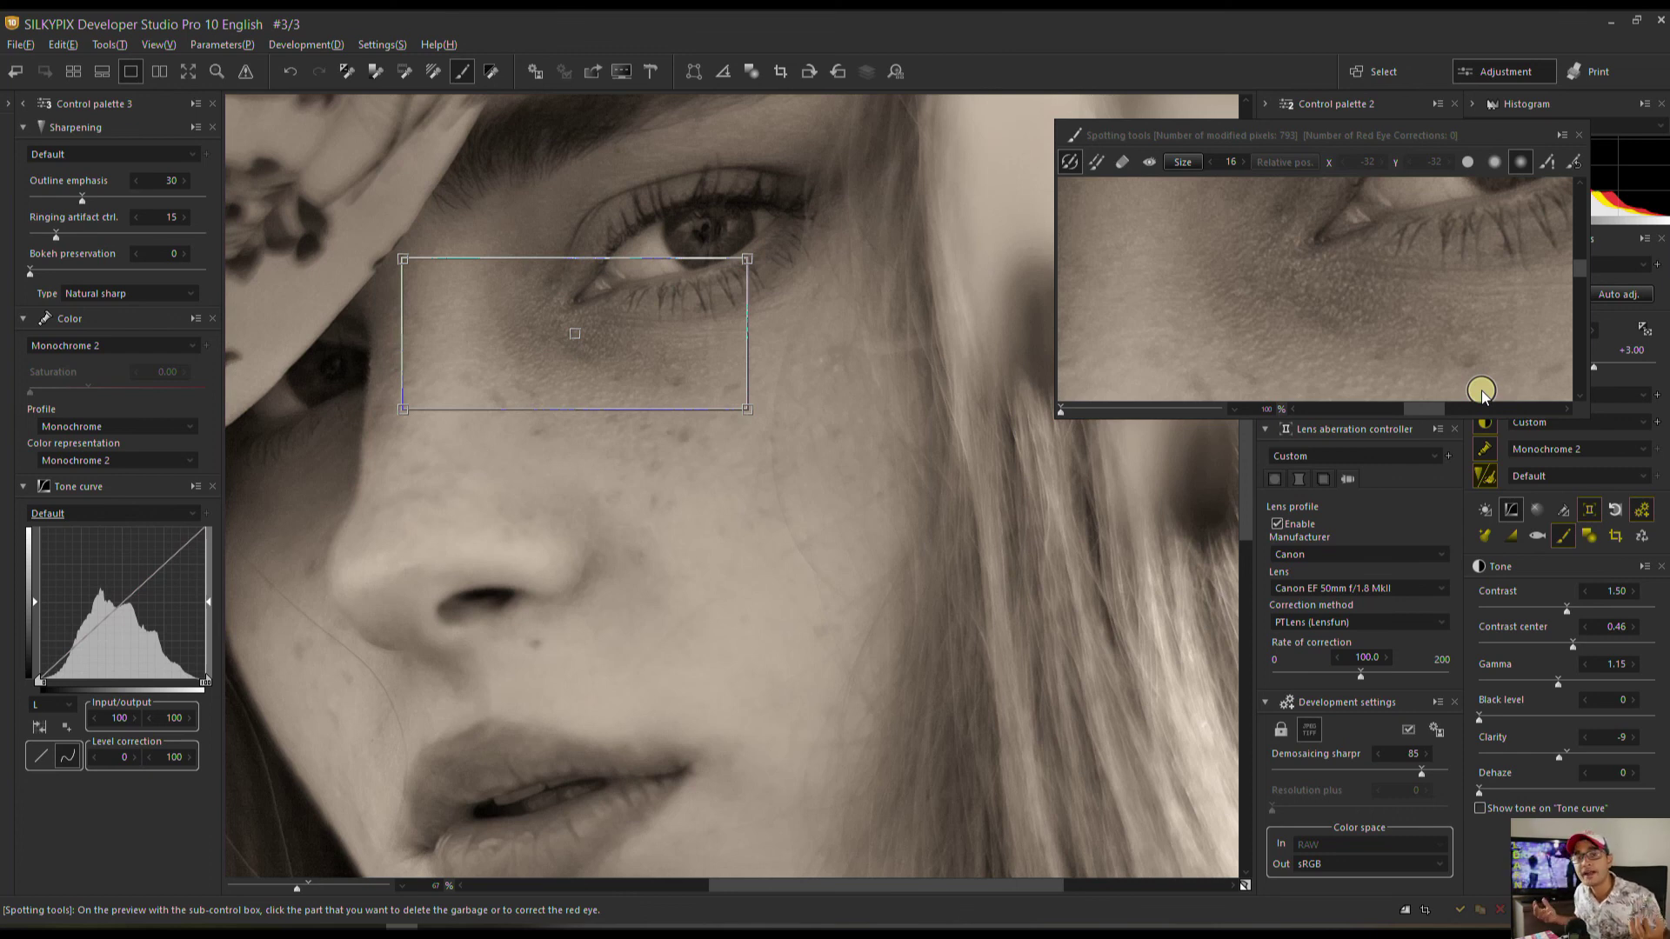
{"action": "left_click", "coordinate": [1578, 135]}
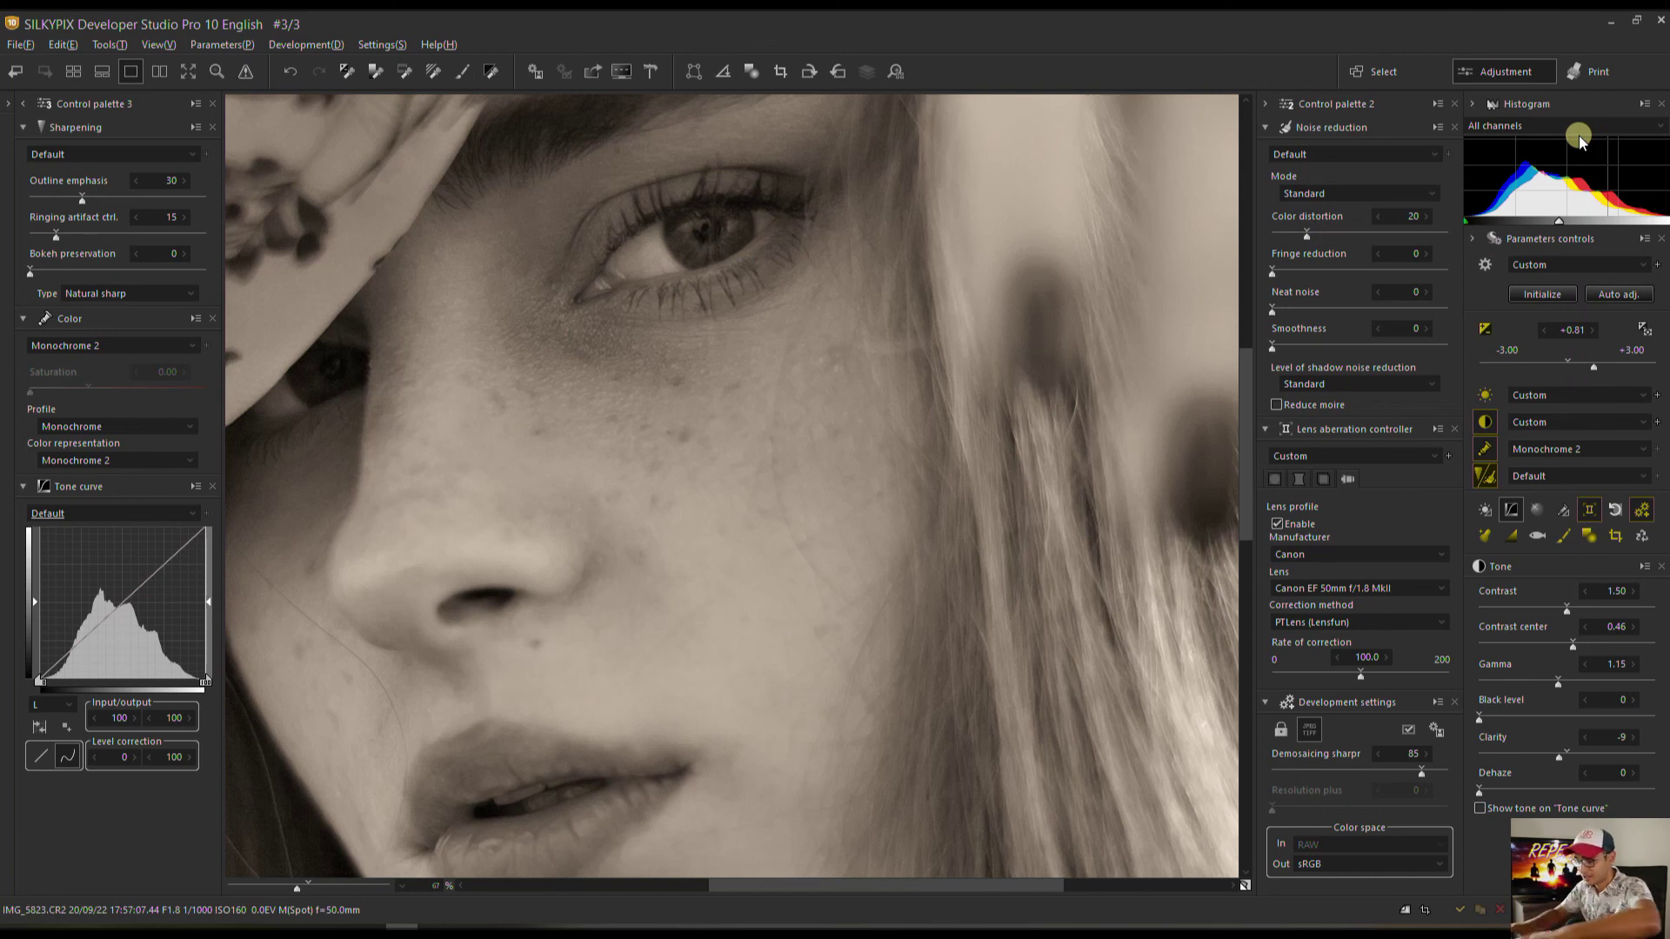
Collapse the control palettes and bring the whole portrait into view.
{"action": "key", "text": "ctrl+minus"}
{"action": "key", "text": "ctrl+minus"}
{"action": "key", "text": "ctrl+minus"}
{"action": "key", "text": "ctrl+minus"}
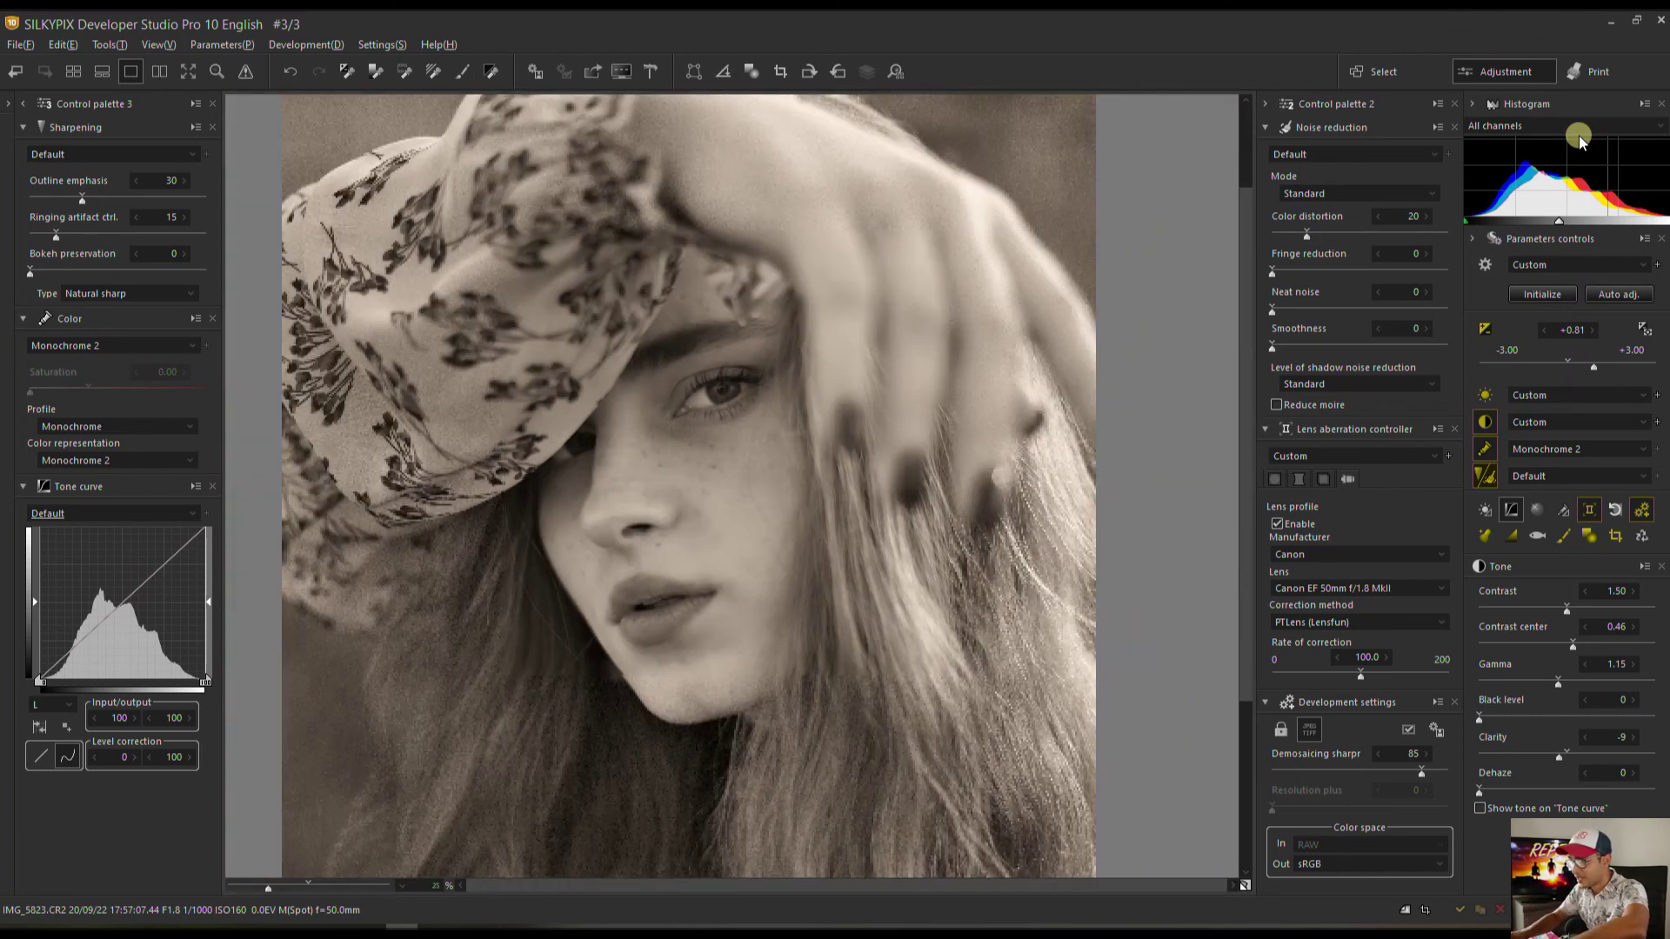
{"action": "key", "text": "ctrl+minus"}
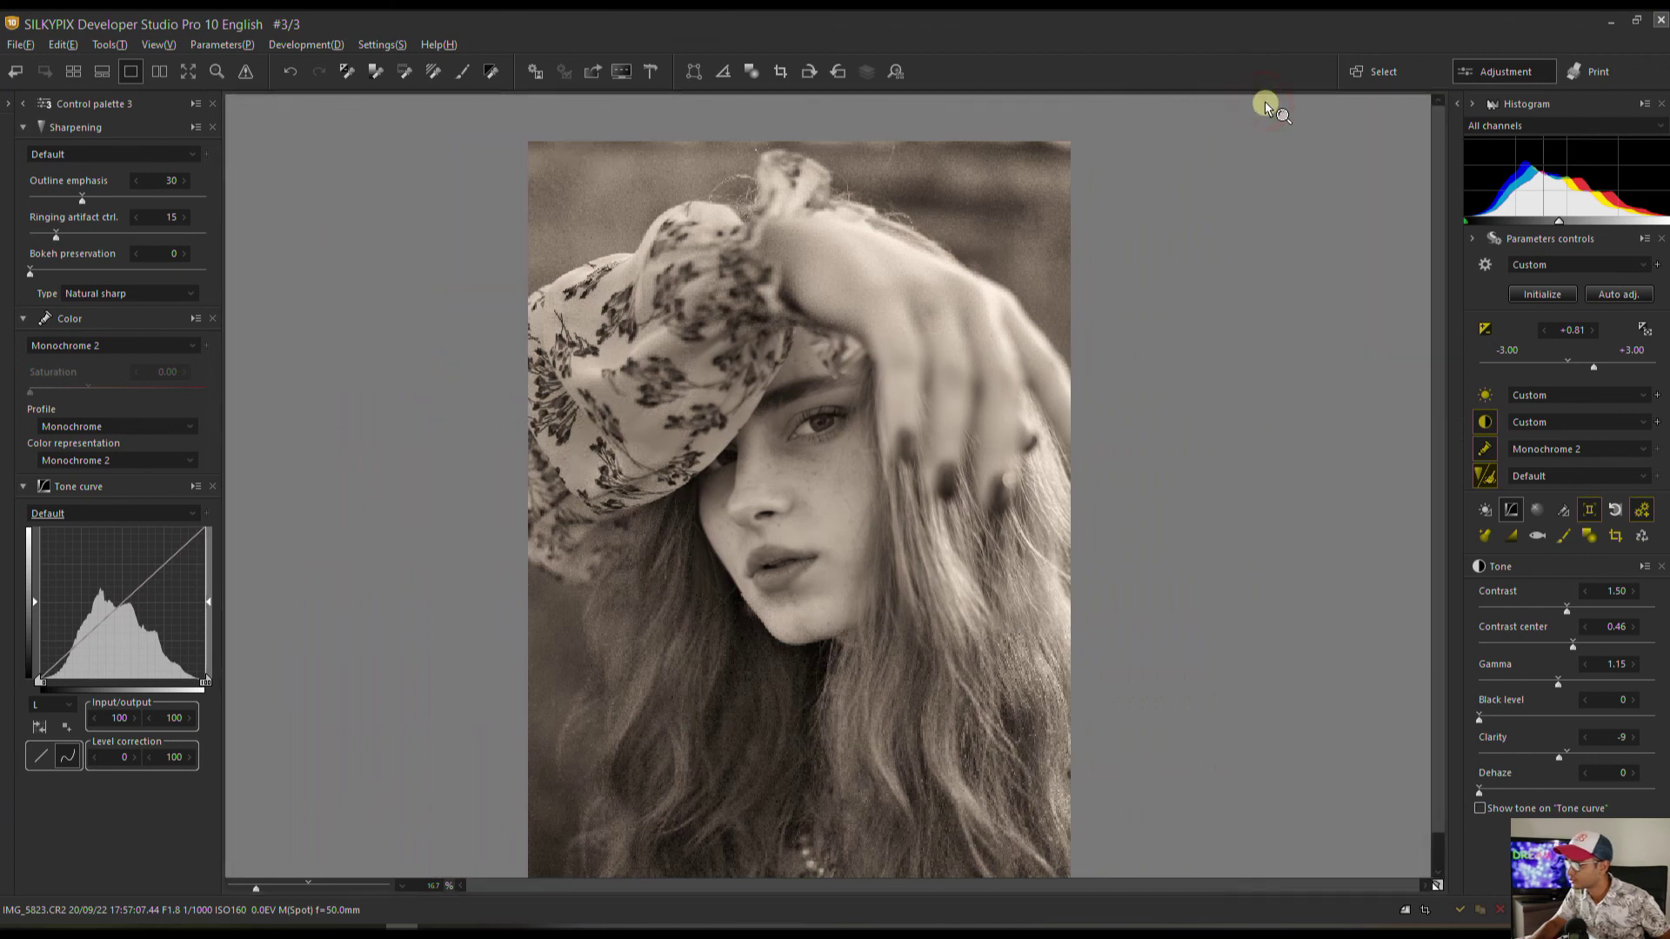
{"action": "left_click", "coordinate": [1263, 103]}
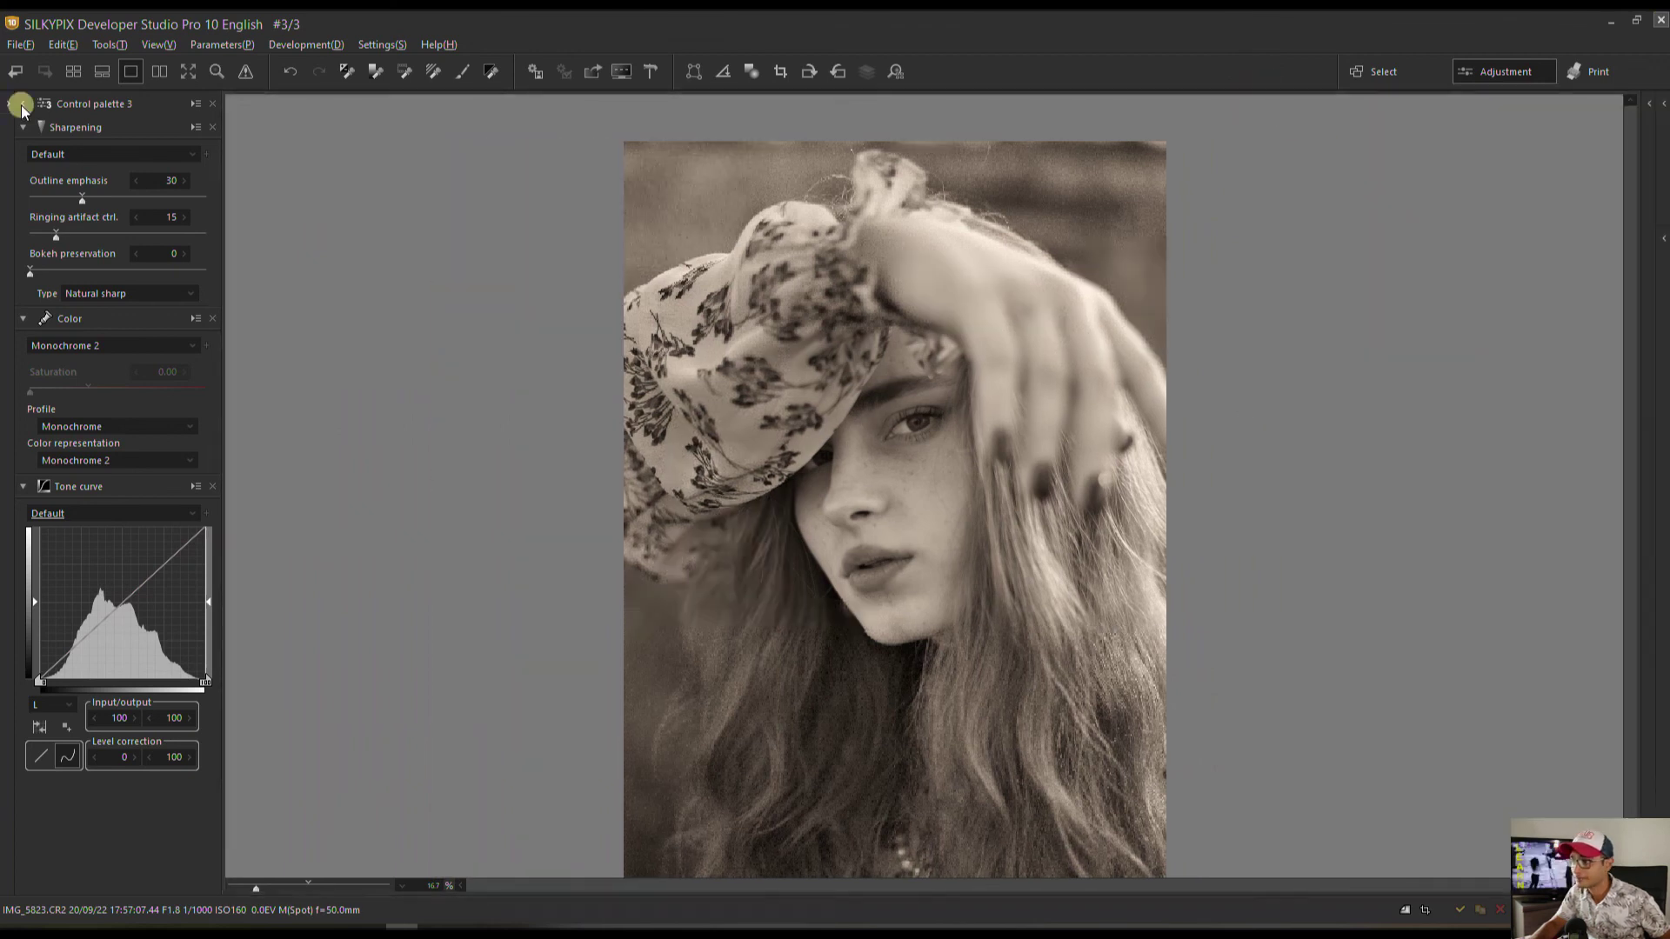
{"action": "left_click", "coordinate": [22, 105]}
{"action": "left_click_drag", "start_coordinate": [664, 525], "coordinate": [331, 481]}
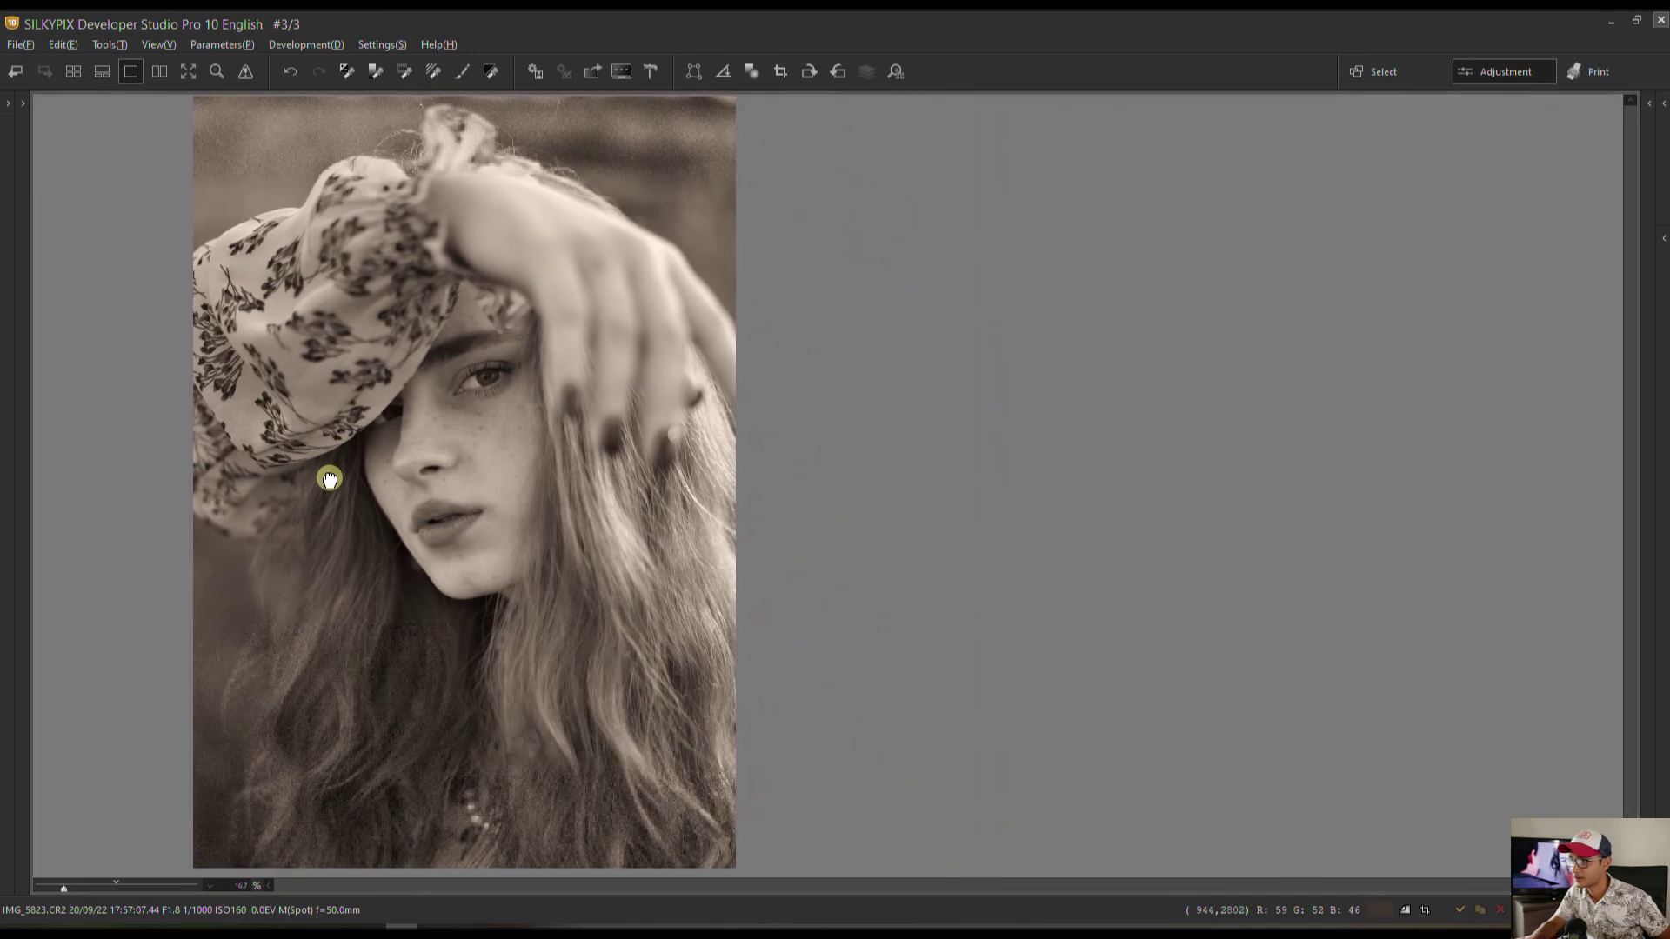
Compare the original color photo with the finished monochrome version in a full-screen split preview.
{"action": "left_click", "coordinate": [159, 71]}
{"action": "left_click", "coordinate": [813, 112]}
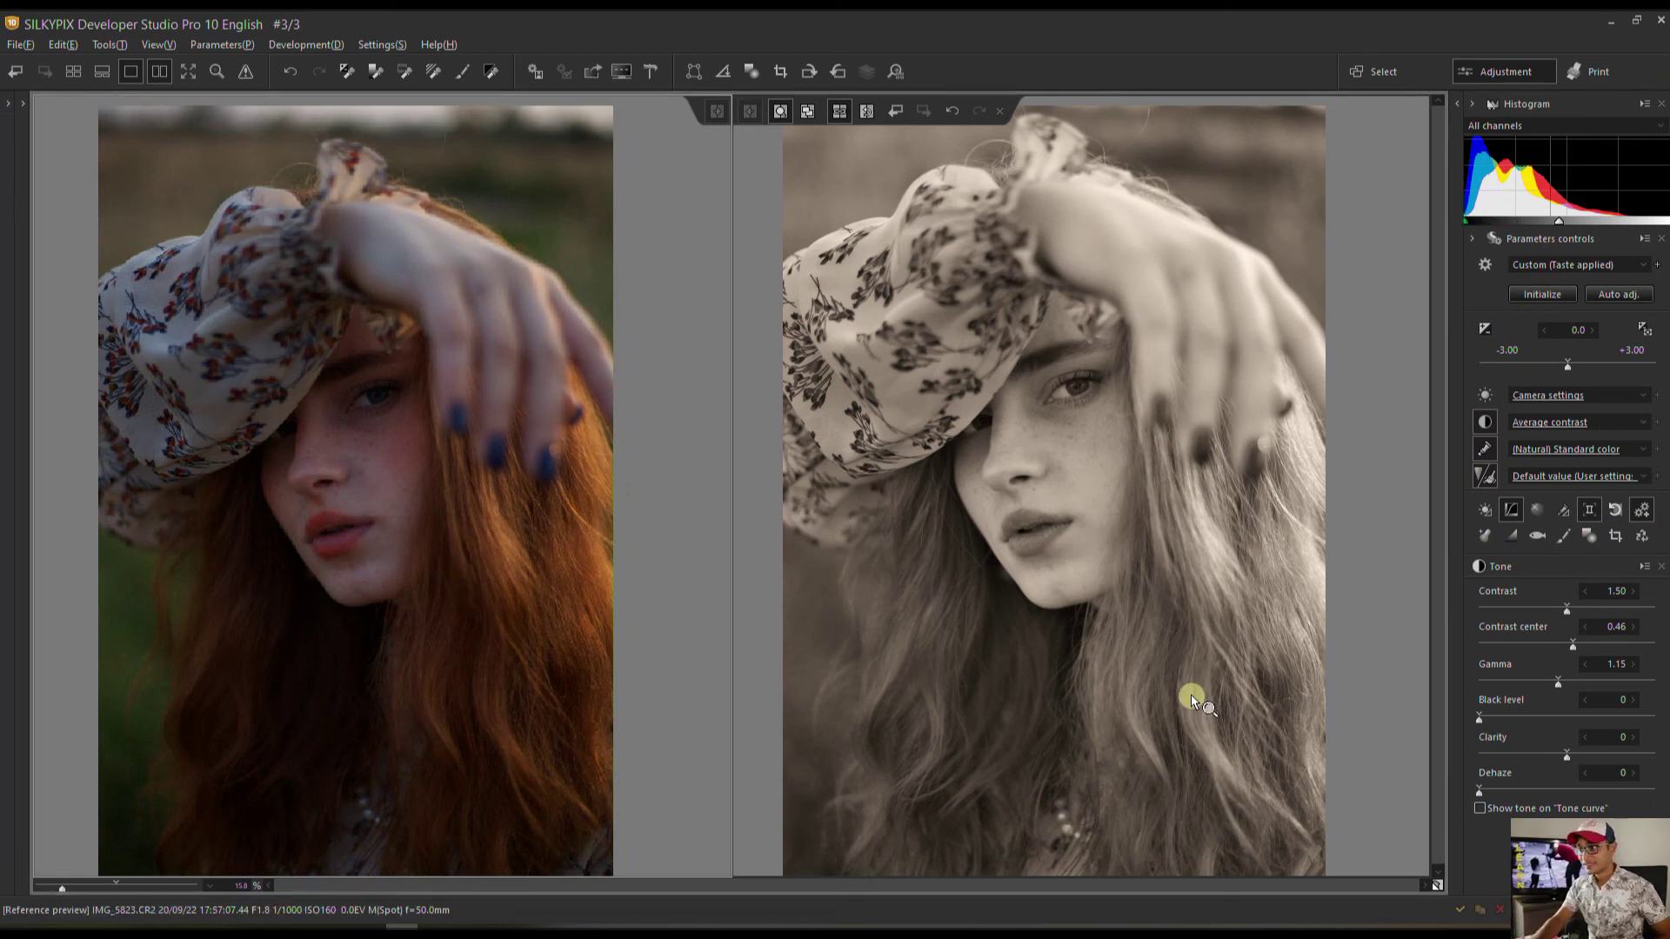
{"action": "left_click", "coordinate": [189, 68]}
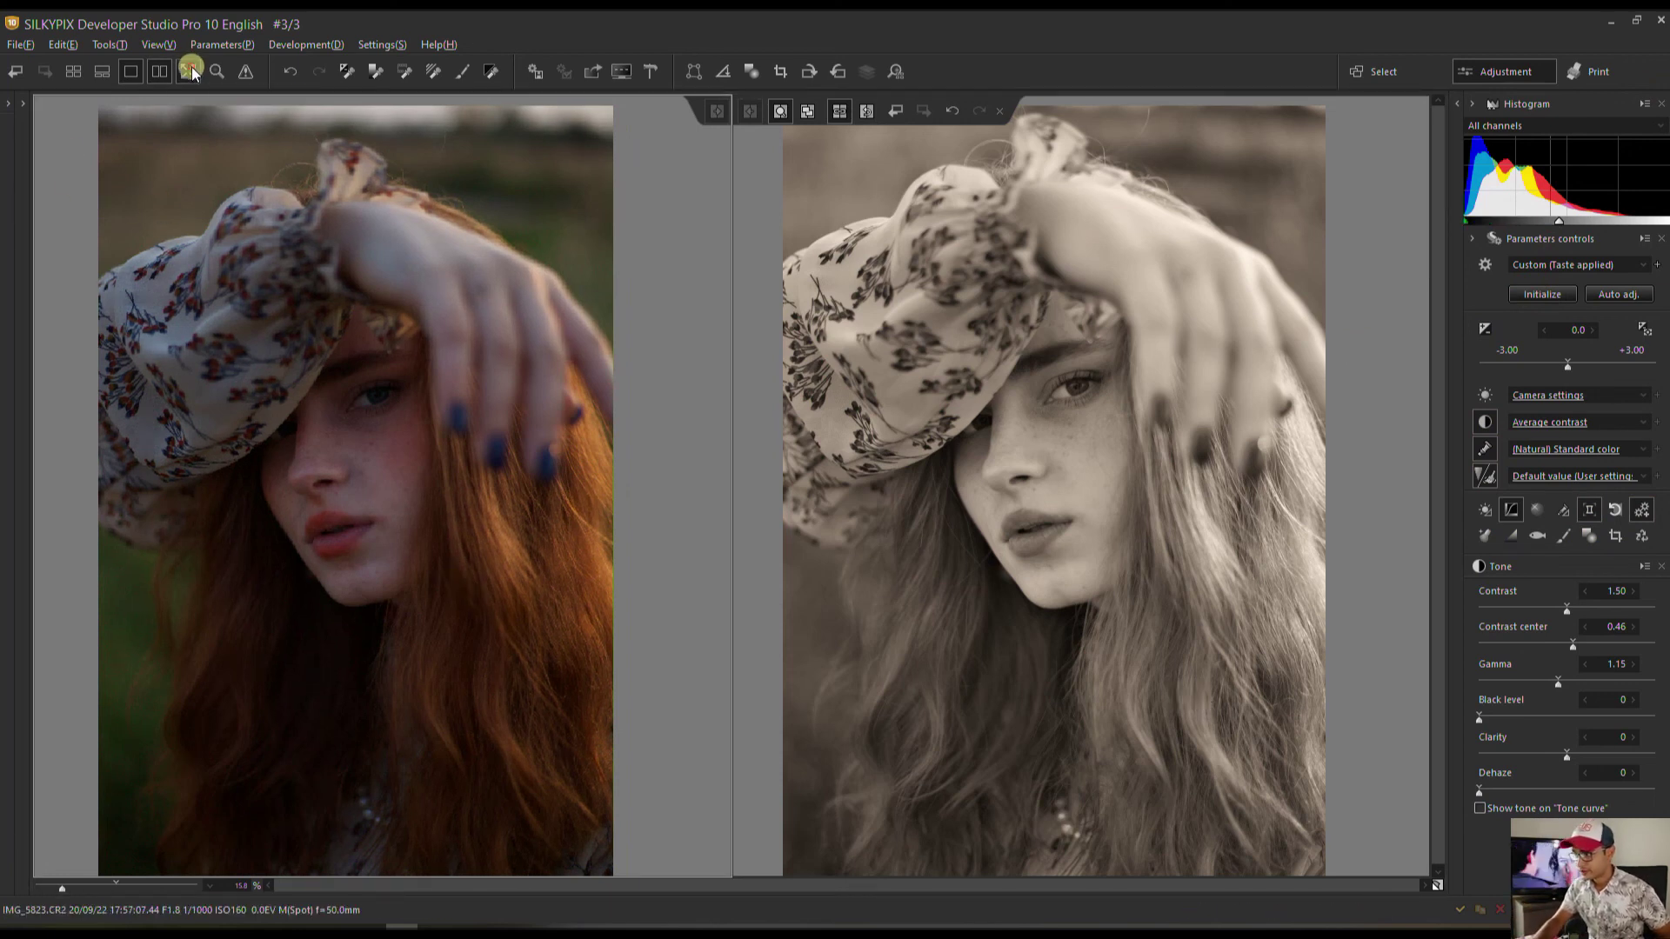
{"action": "left_click_drag", "start_coordinate": [400, 419], "coordinate": [415, 432]}
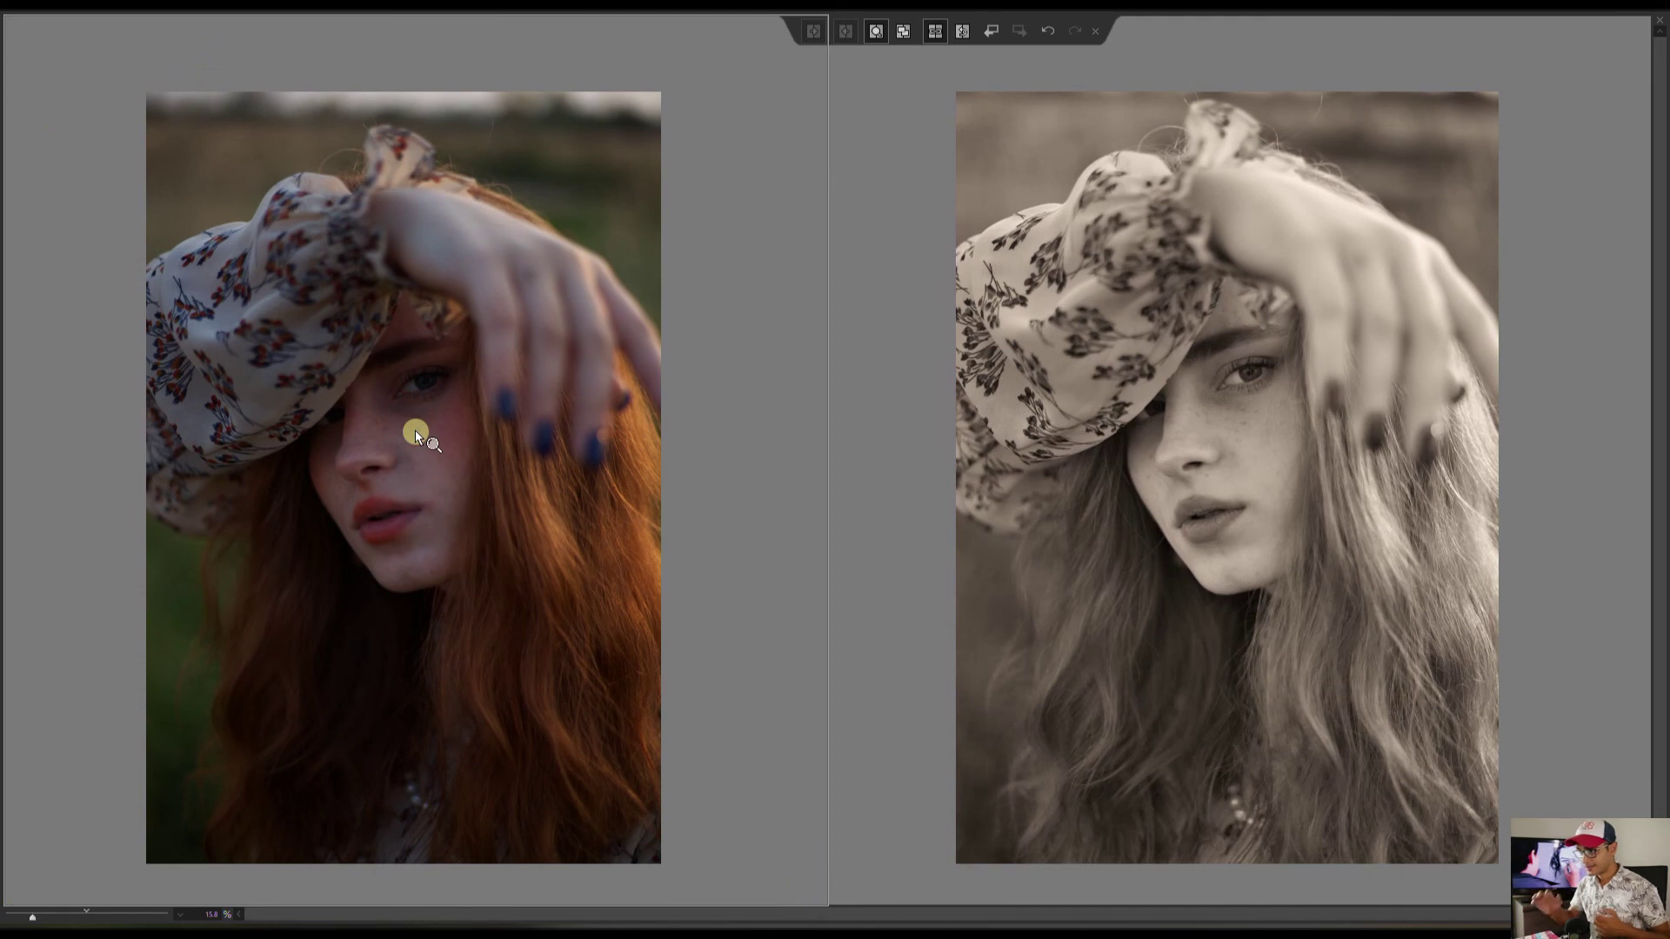